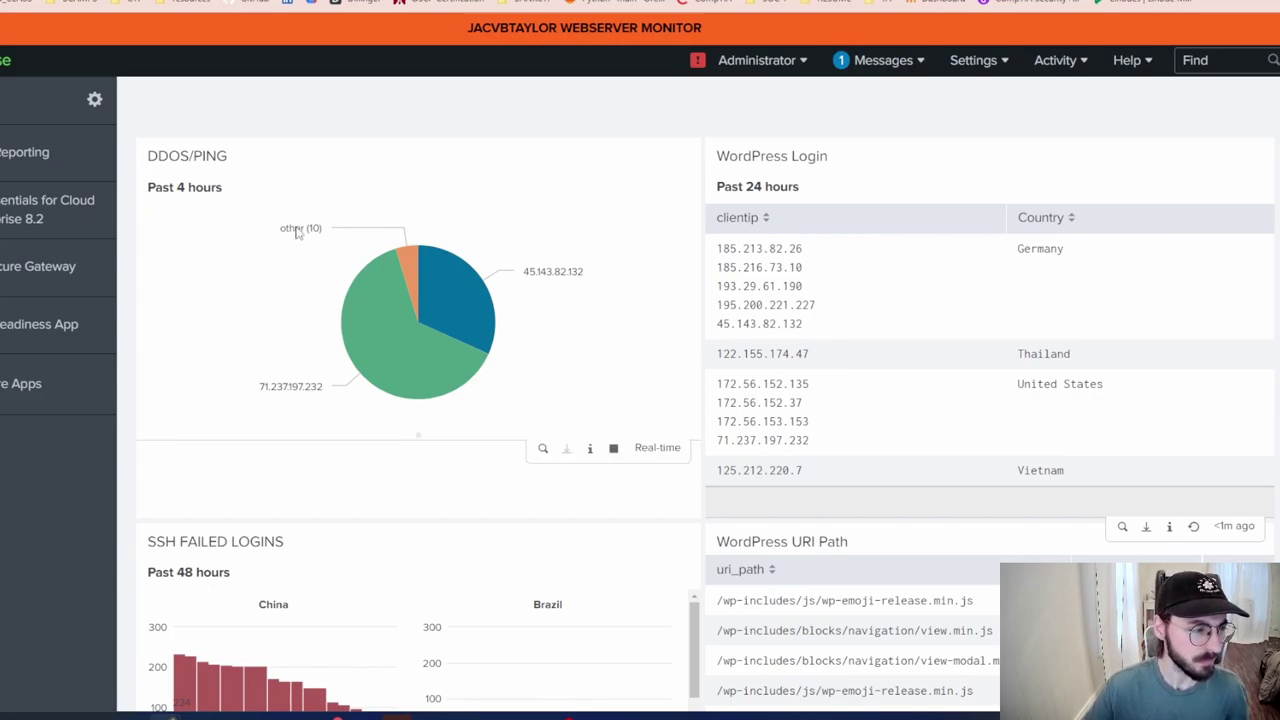
Step: Review the Past 4 hours time range and the WordPress Login panel on the dashboard
{"action": "left_click_drag", "start_coordinate": [155, 187], "coordinate": [258, 198]}
{"action": "left_click", "coordinate": [269, 195]}
{"action": "mouse_move", "coordinate": [466, 322]}
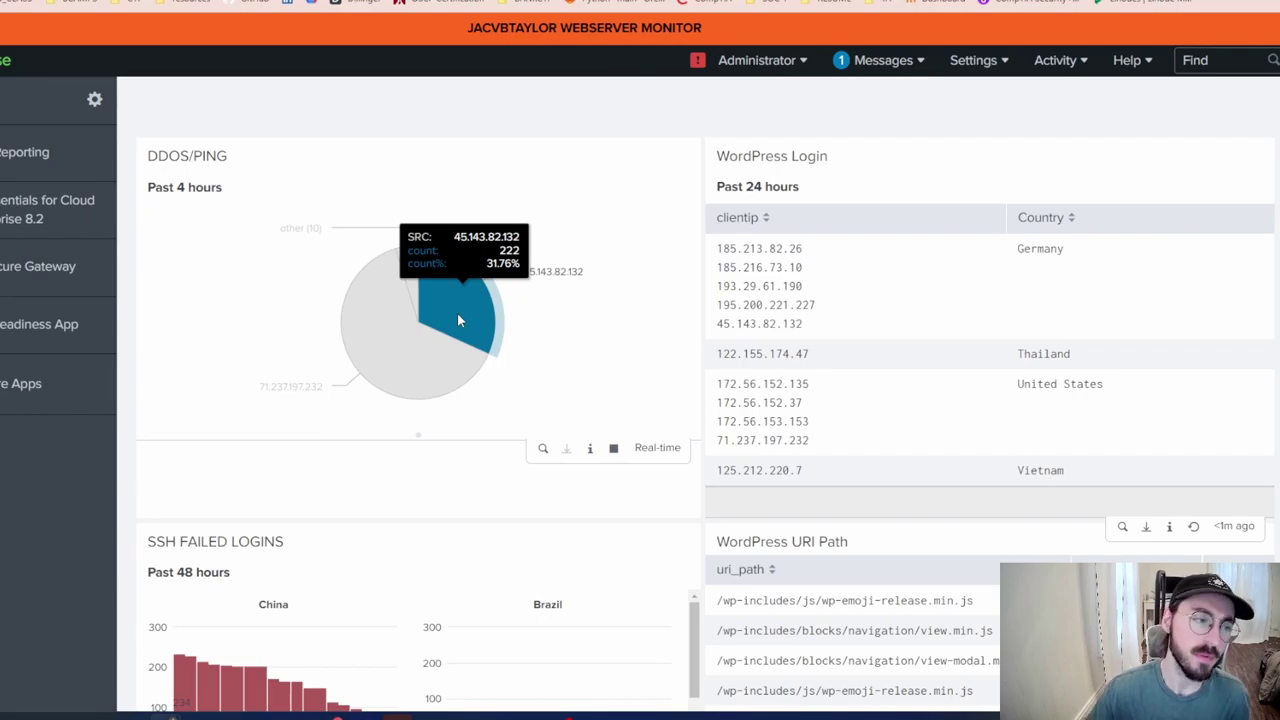
{"action": "mouse_move", "coordinate": [381, 348]}
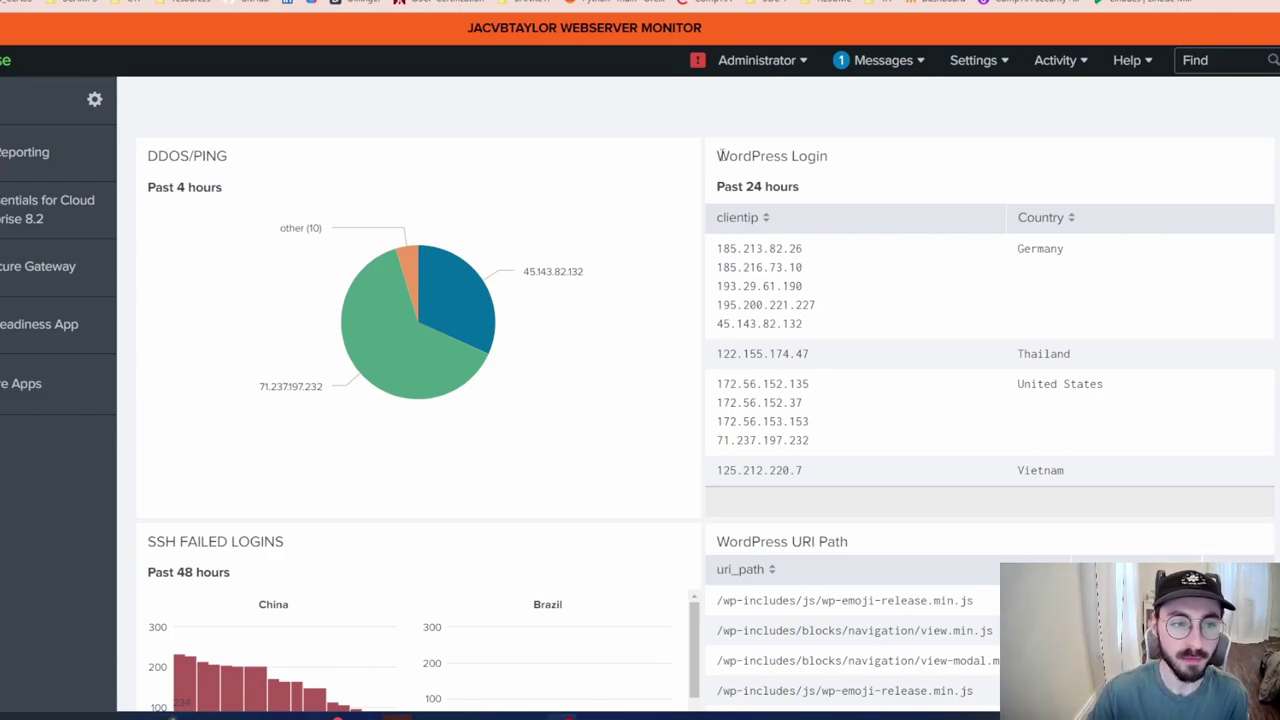
{"action": "left_click_drag", "start_coordinate": [717, 154], "coordinate": [932, 174]}
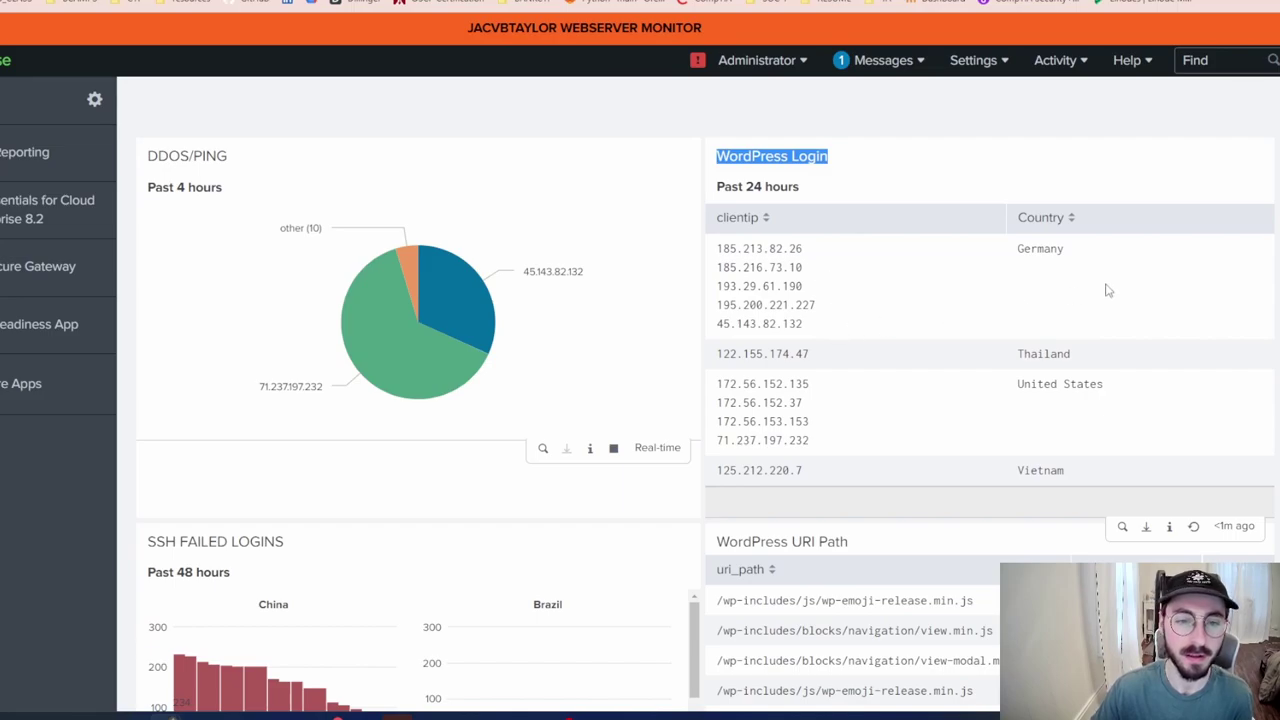
{"action": "left_click_drag", "start_coordinate": [826, 444], "coordinate": [910, 421]}
{"action": "scroll", "coordinate": [1000, 450], "scroll_direction": "down", "scroll_amount": 1}
{"action": "left_click", "coordinate": [932, 440]}
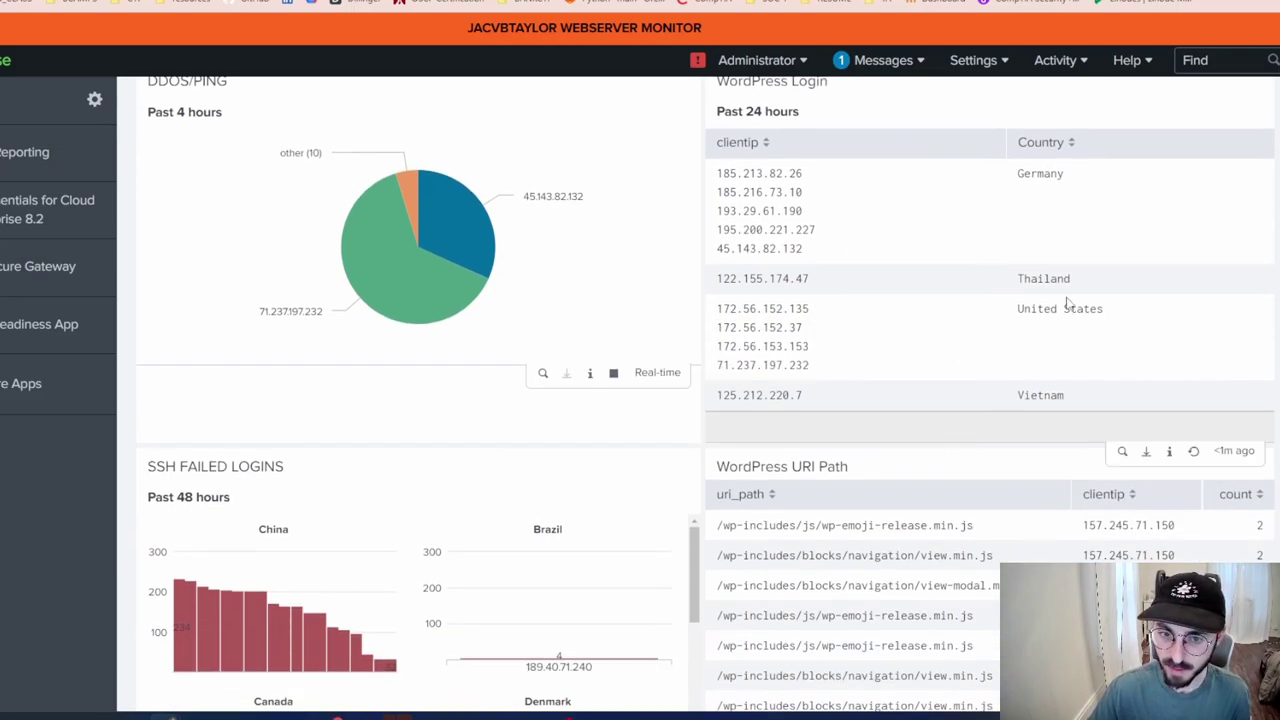
{"action": "scroll", "coordinate": [1024, 320], "scroll_direction": "down", "scroll_amount": 3}
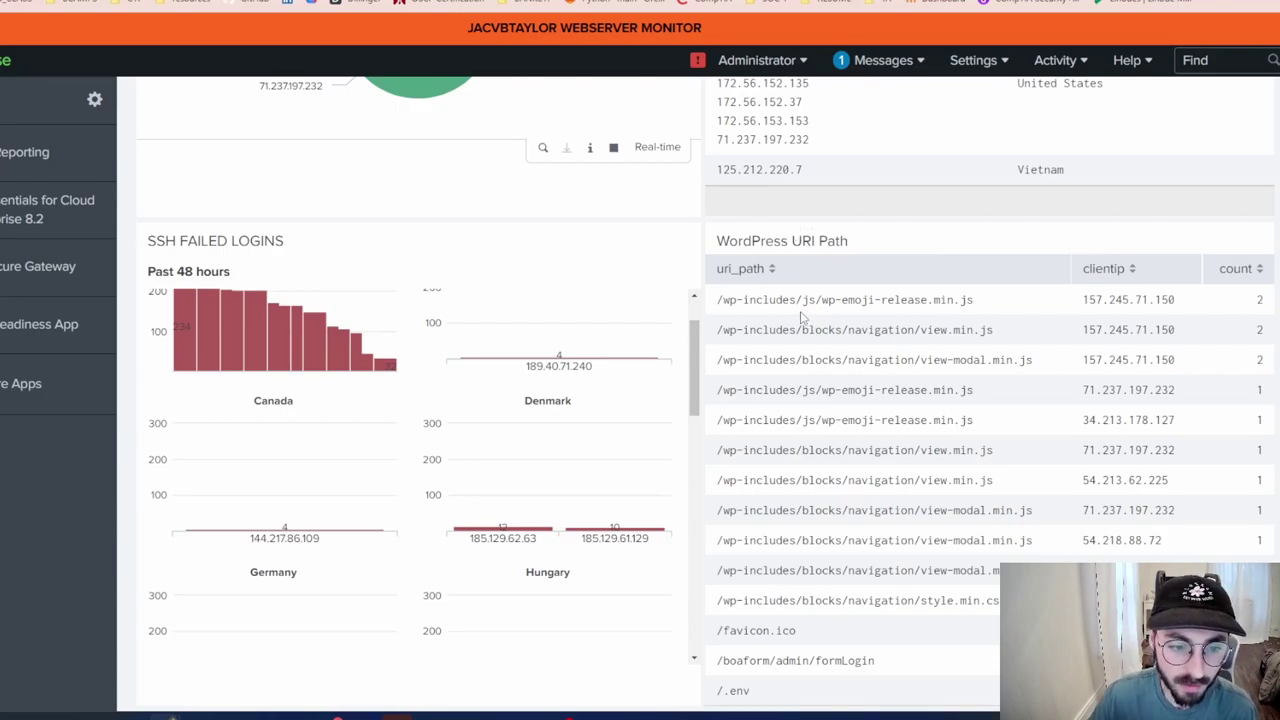
Step: Inspect the WordPress URI Path table's wp-emoji-release.min.js row and the fourth row's IP and count
{"action": "left_click_drag", "start_coordinate": [763, 300], "coordinate": [1061, 311]}
{"action": "left_click", "coordinate": [1030, 407]}
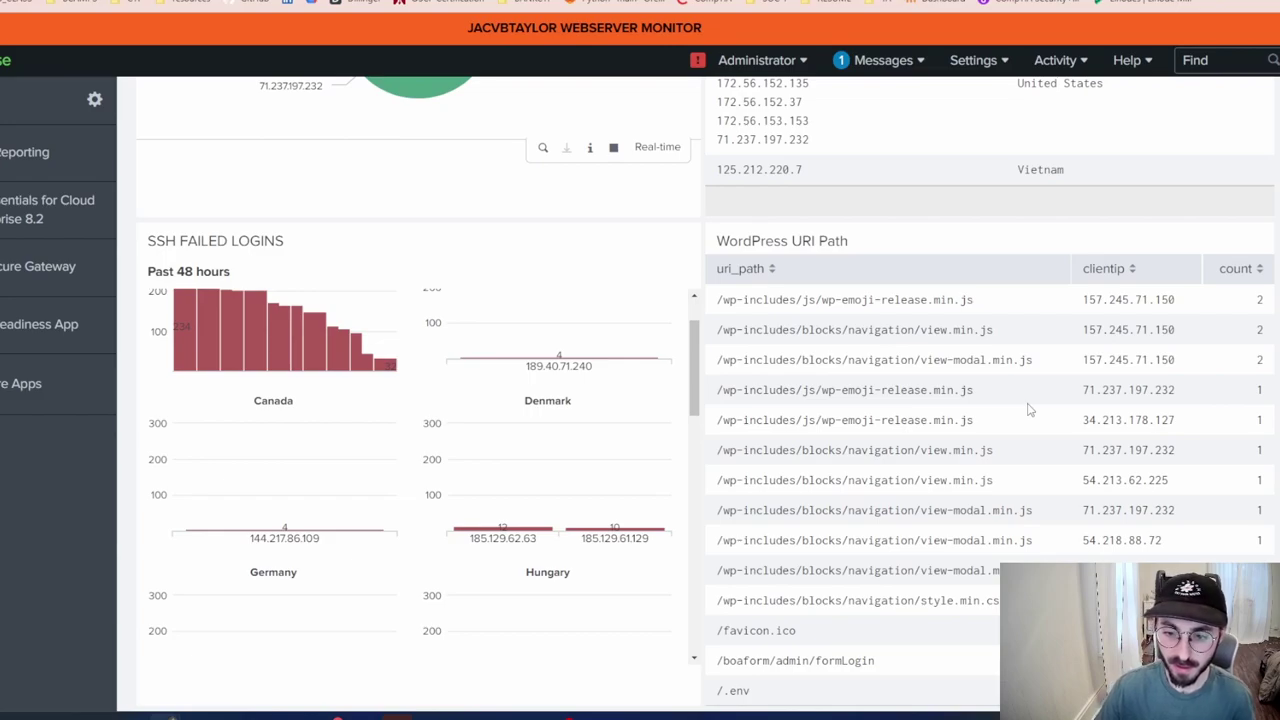
{"action": "scroll", "coordinate": [1030, 408], "scroll_direction": "down", "scroll_amount": 2}
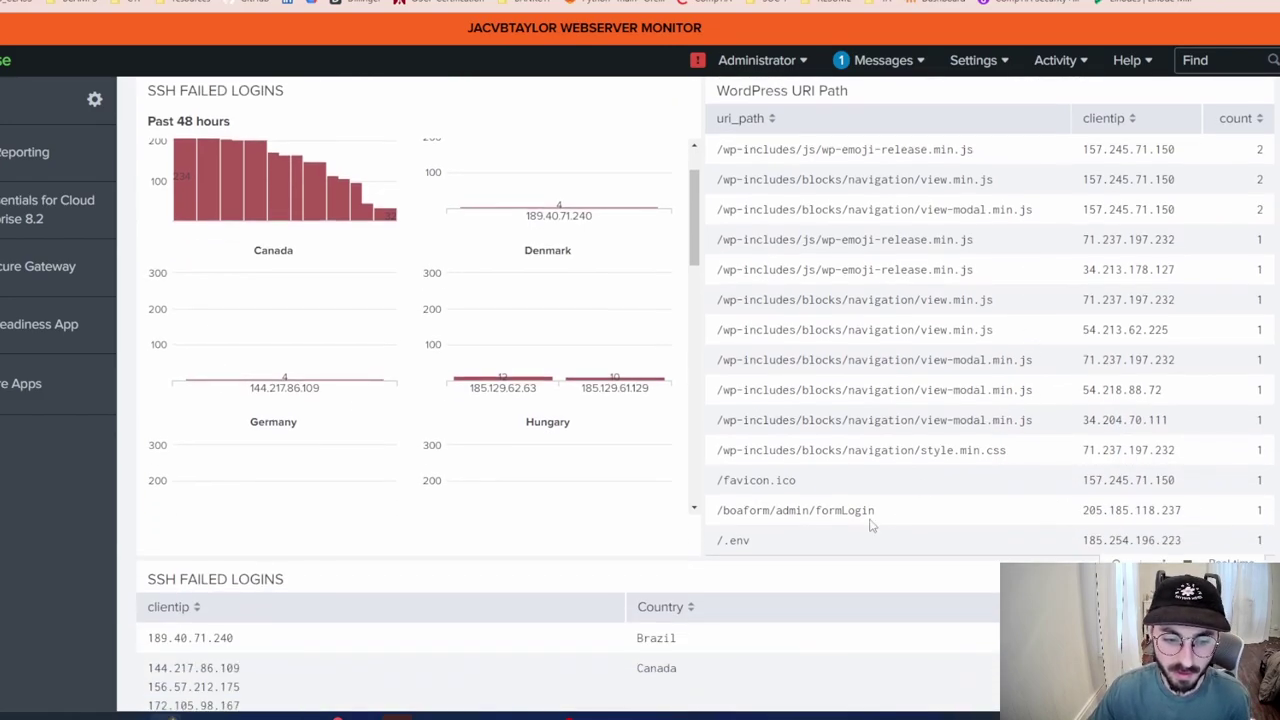
{"action": "scroll", "coordinate": [880, 528], "scroll_direction": "up", "scroll_amount": 2}
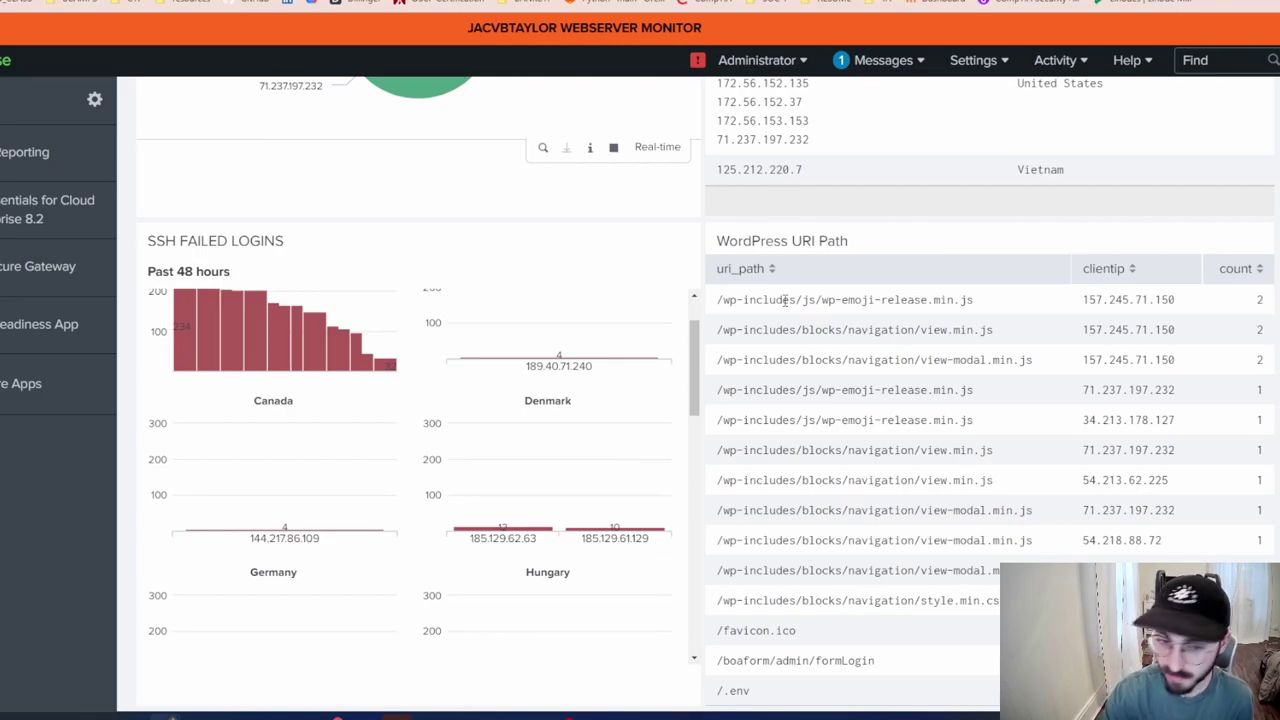
{"action": "left_click_drag", "start_coordinate": [1058, 400], "coordinate": [1006, 417]}
{"action": "left_click", "coordinate": [1010, 402]}
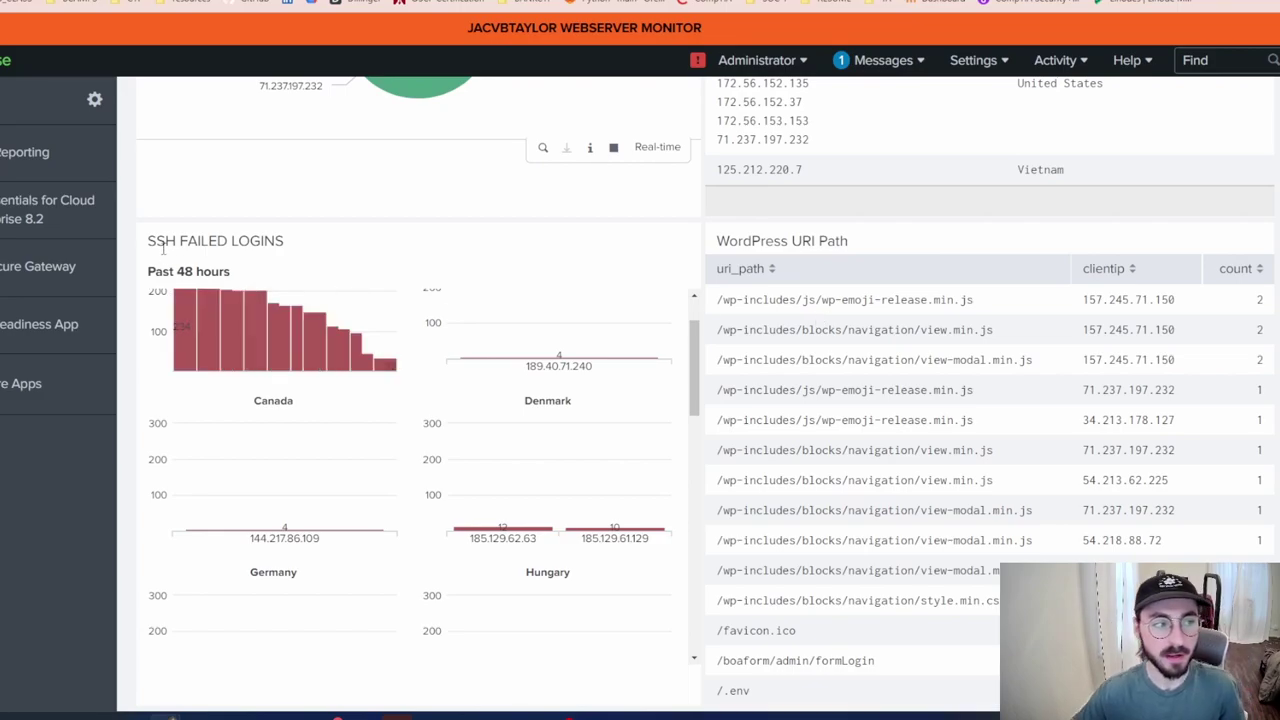
Step: Check the Past 48 hours range on the SSH FAILED LOGINS charts
{"action": "left_click_drag", "start_coordinate": [232, 272], "coordinate": [115, 274]}
{"action": "left_click", "coordinate": [312, 276]}
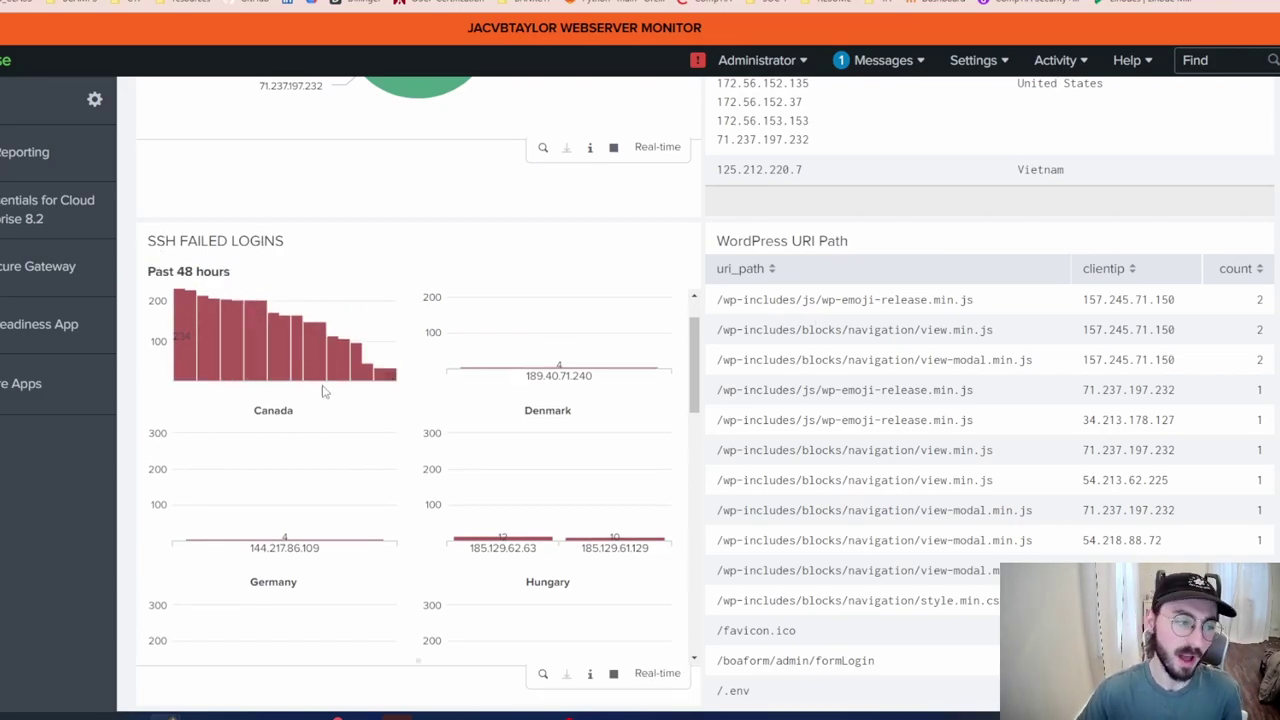
{"action": "scroll", "coordinate": [320, 390], "scroll_direction": "up", "scroll_amount": 3}
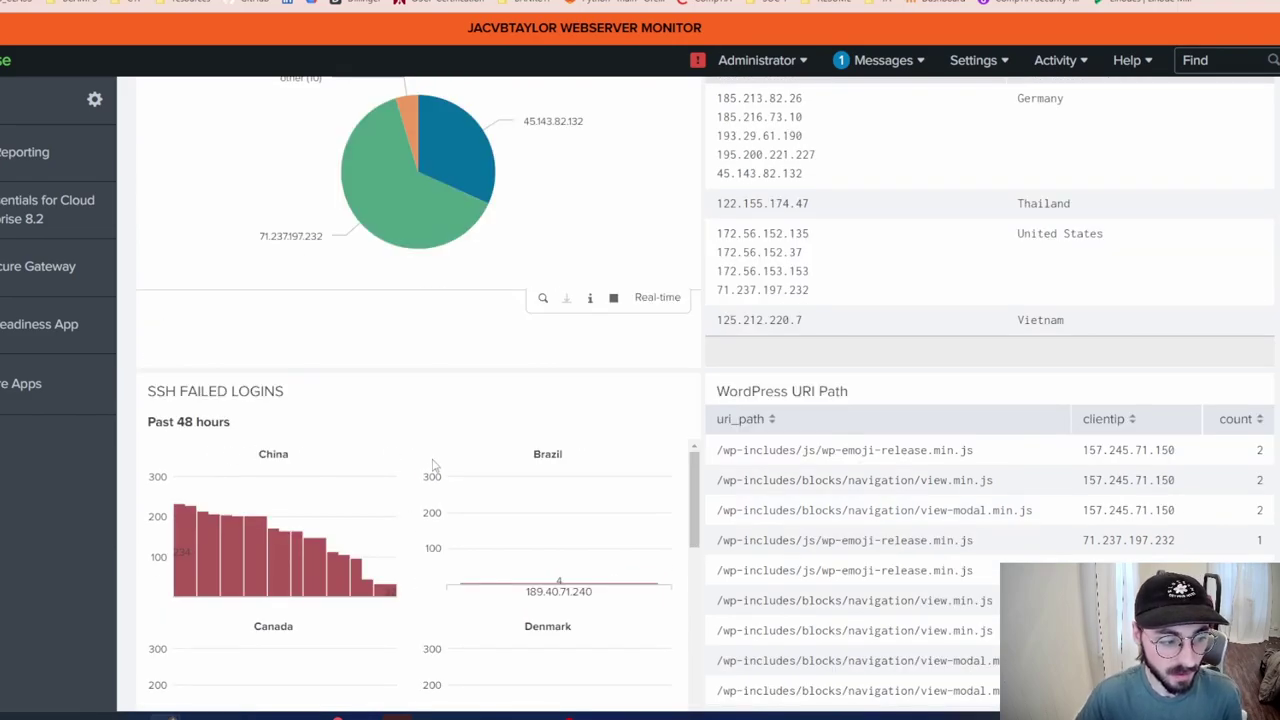
{"action": "scroll", "coordinate": [432, 465], "scroll_direction": "down", "scroll_amount": 10}
{"action": "scroll", "coordinate": [438, 478], "scroll_direction": "up", "scroll_amount": 10}
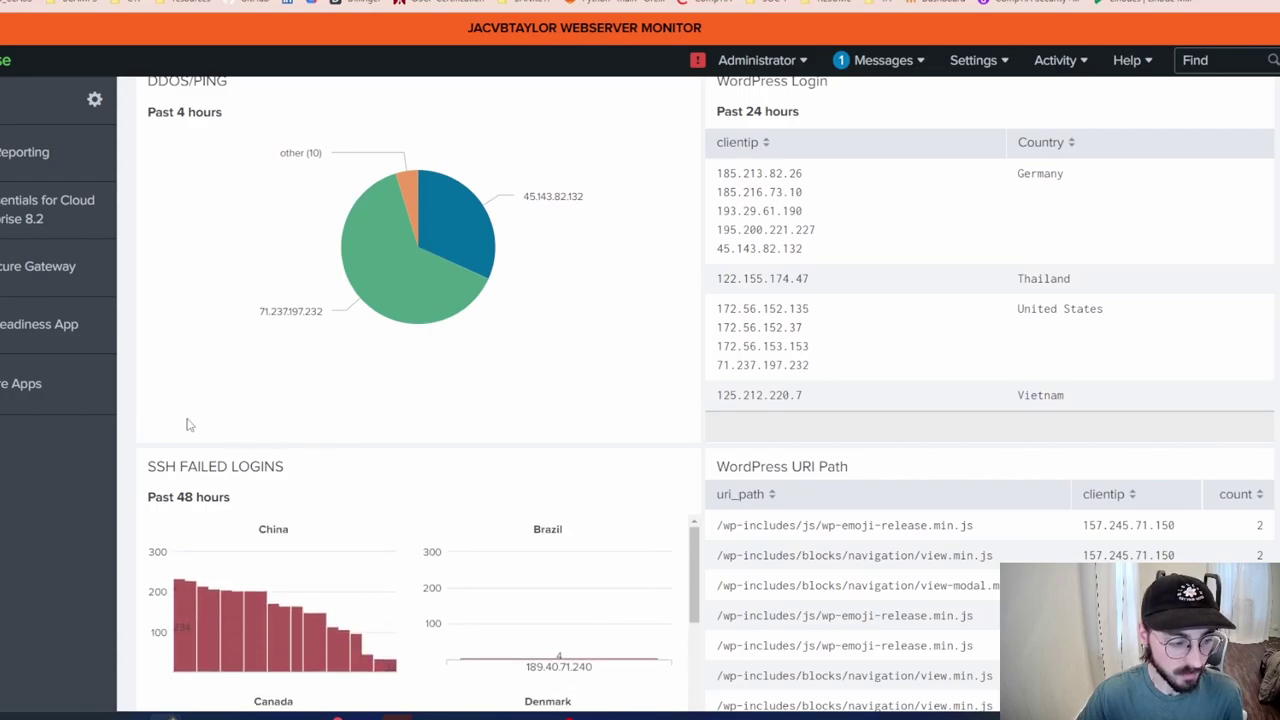
{"action": "scroll", "coordinate": [207, 430], "scroll_direction": "down", "scroll_amount": 5}
{"action": "left_click_drag", "start_coordinate": [251, 308], "coordinate": [183, 392]}
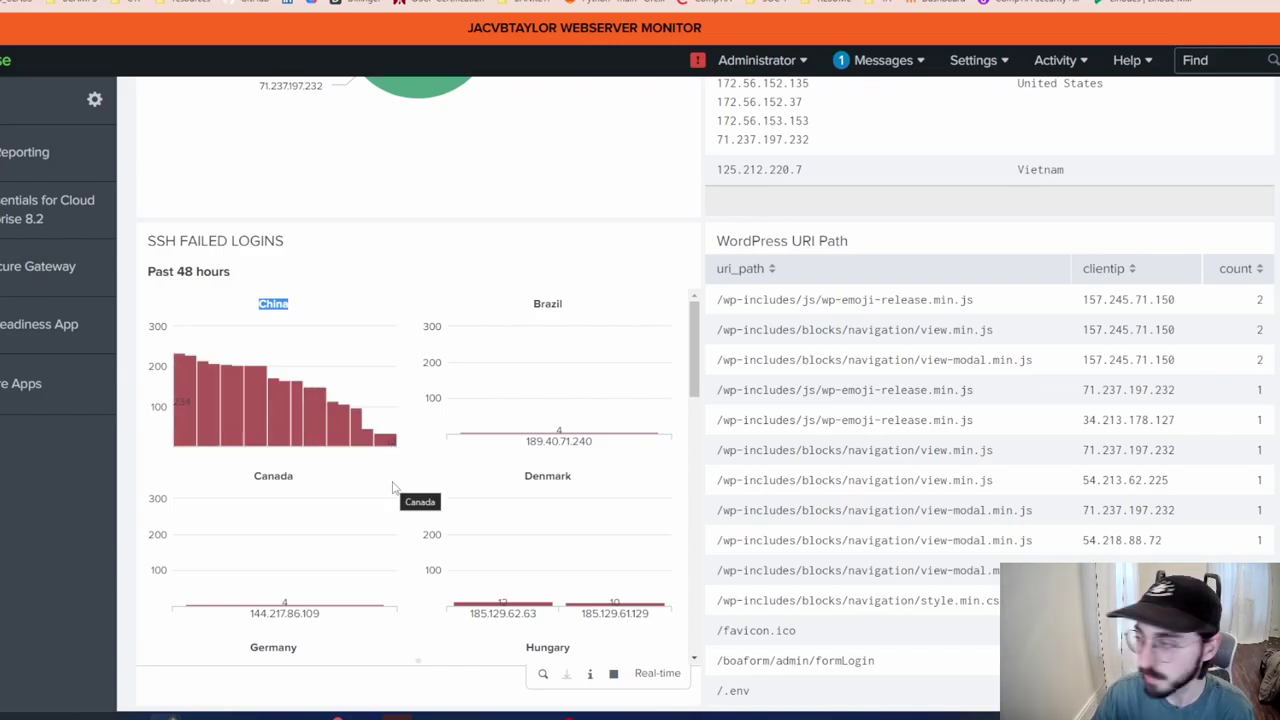
Step: Go through the IPs-by-country table past Brazil's 189.40.71.240 down to Vietnam
{"action": "scroll", "coordinate": [392, 488], "scroll_direction": "down", "scroll_amount": 5}
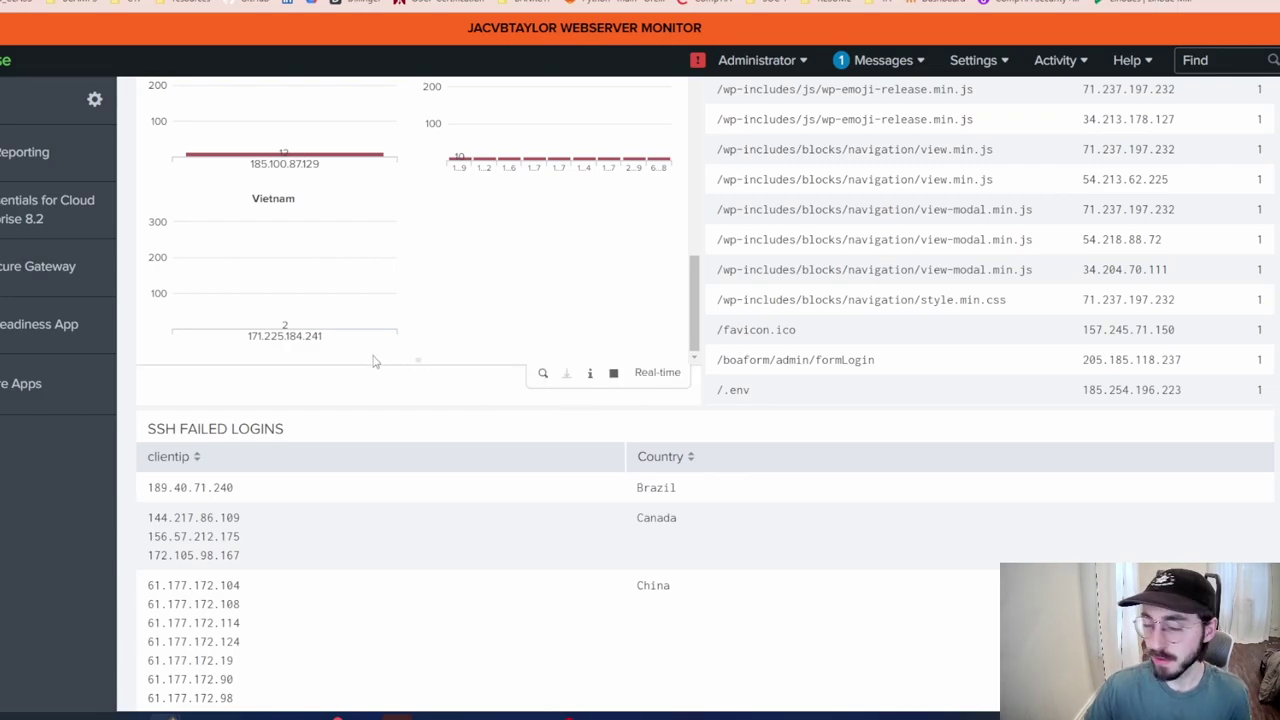
{"action": "scroll", "coordinate": [417, 412], "scroll_direction": "down", "scroll_amount": 1}
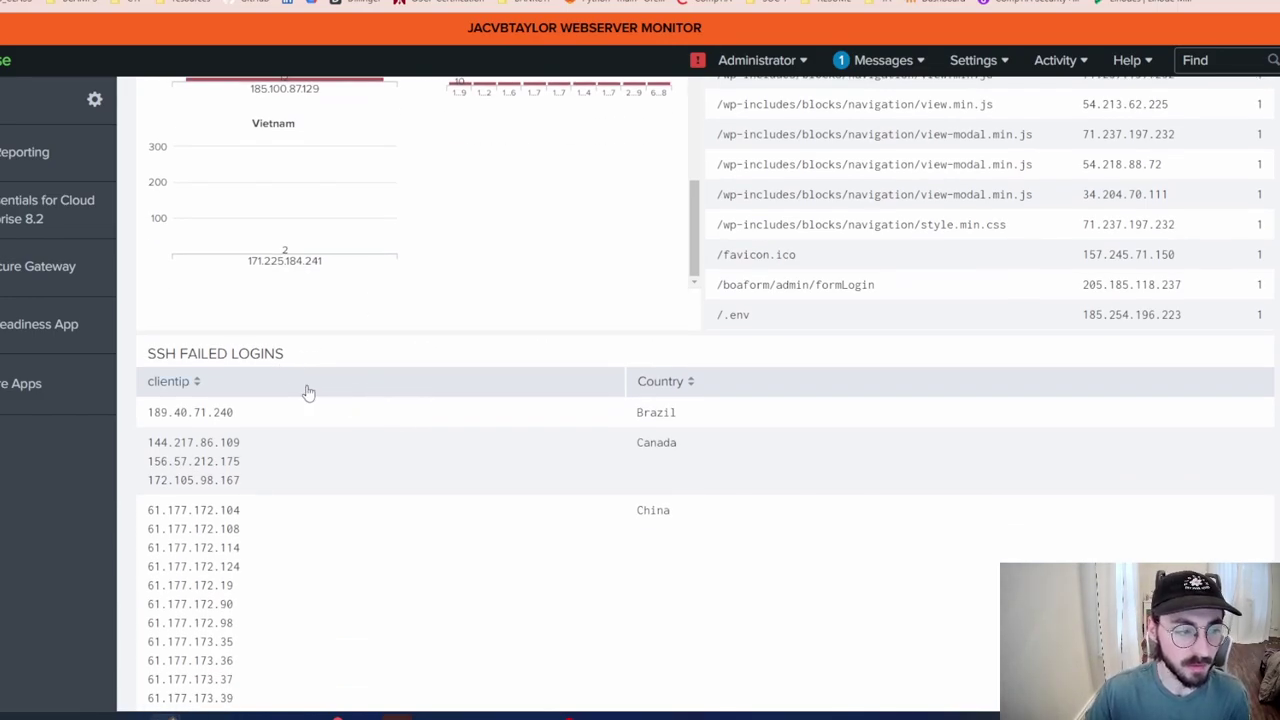
{"action": "left_click_drag", "start_coordinate": [151, 411], "coordinate": [305, 414]}
{"action": "left_click", "coordinate": [339, 418]}
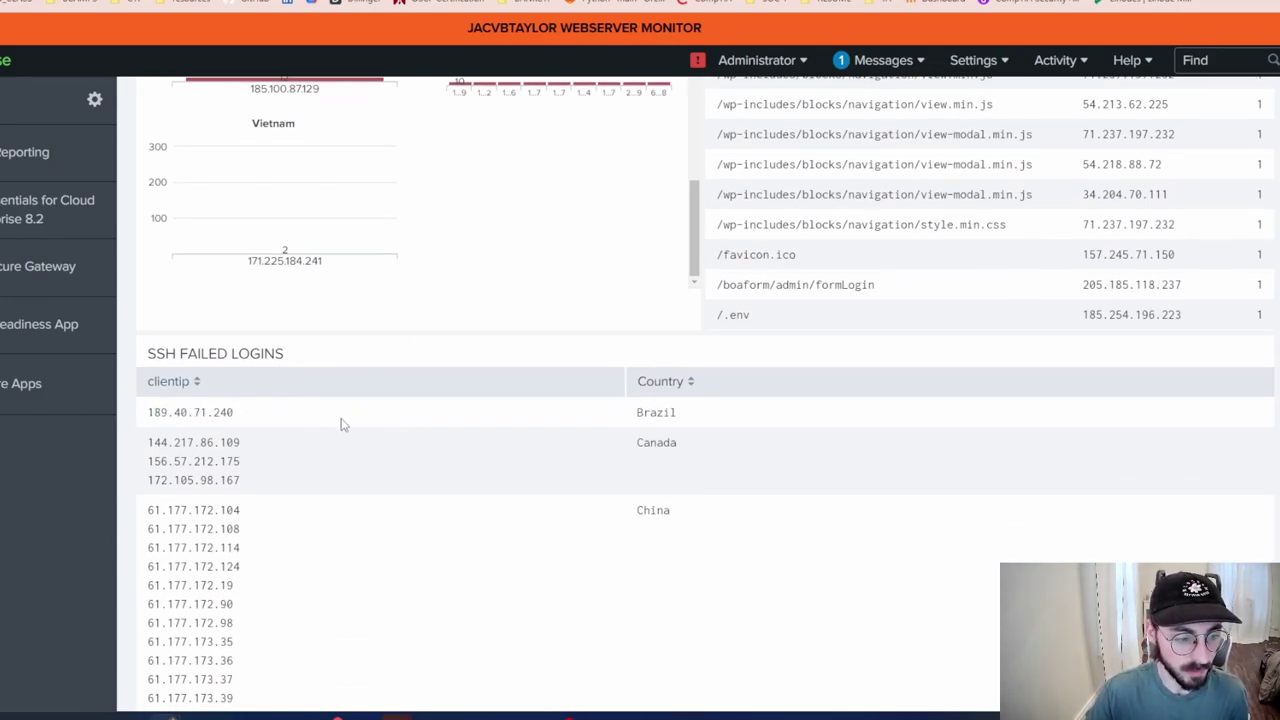
{"action": "scroll", "coordinate": [400, 478], "scroll_direction": "down", "scroll_amount": 1}
{"action": "left_click_drag", "start_coordinate": [208, 279], "coordinate": [293, 290]}
{"action": "left_click", "coordinate": [393, 428]}
{"action": "scroll", "coordinate": [363, 450], "scroll_direction": "down", "scroll_amount": 7}
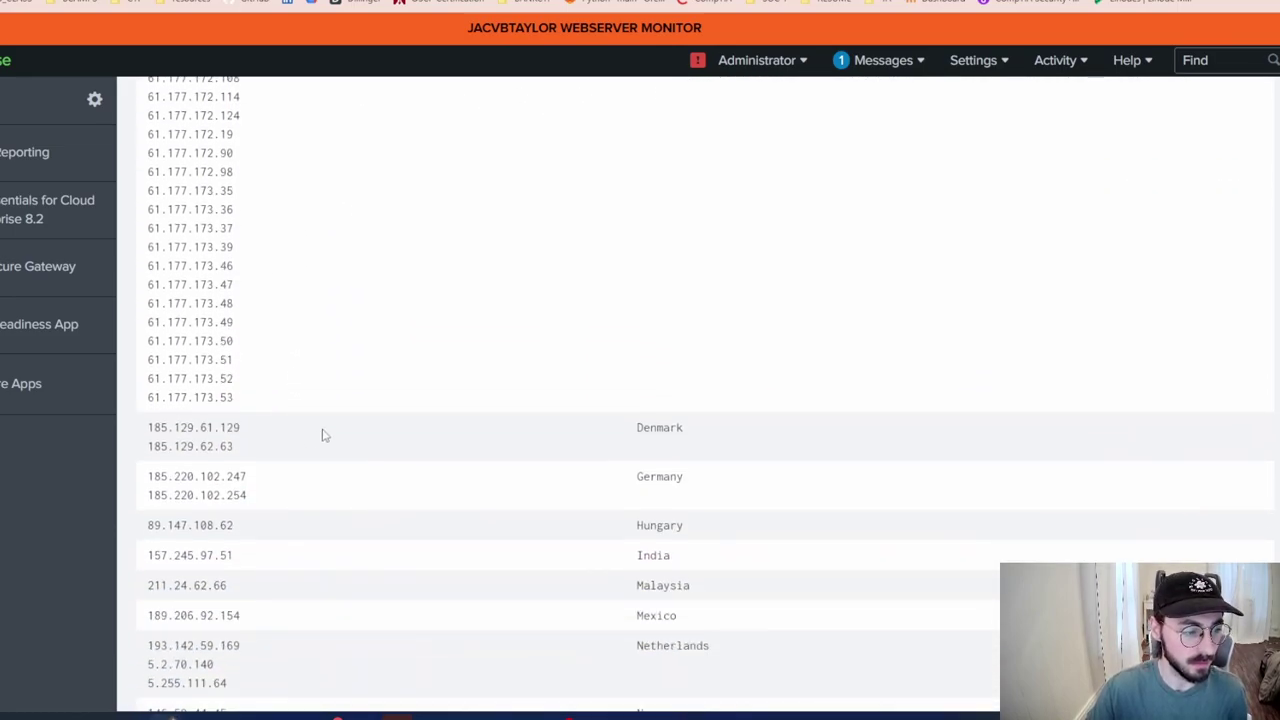
{"action": "scroll", "coordinate": [397, 430], "scroll_direction": "down", "scroll_amount": 7}
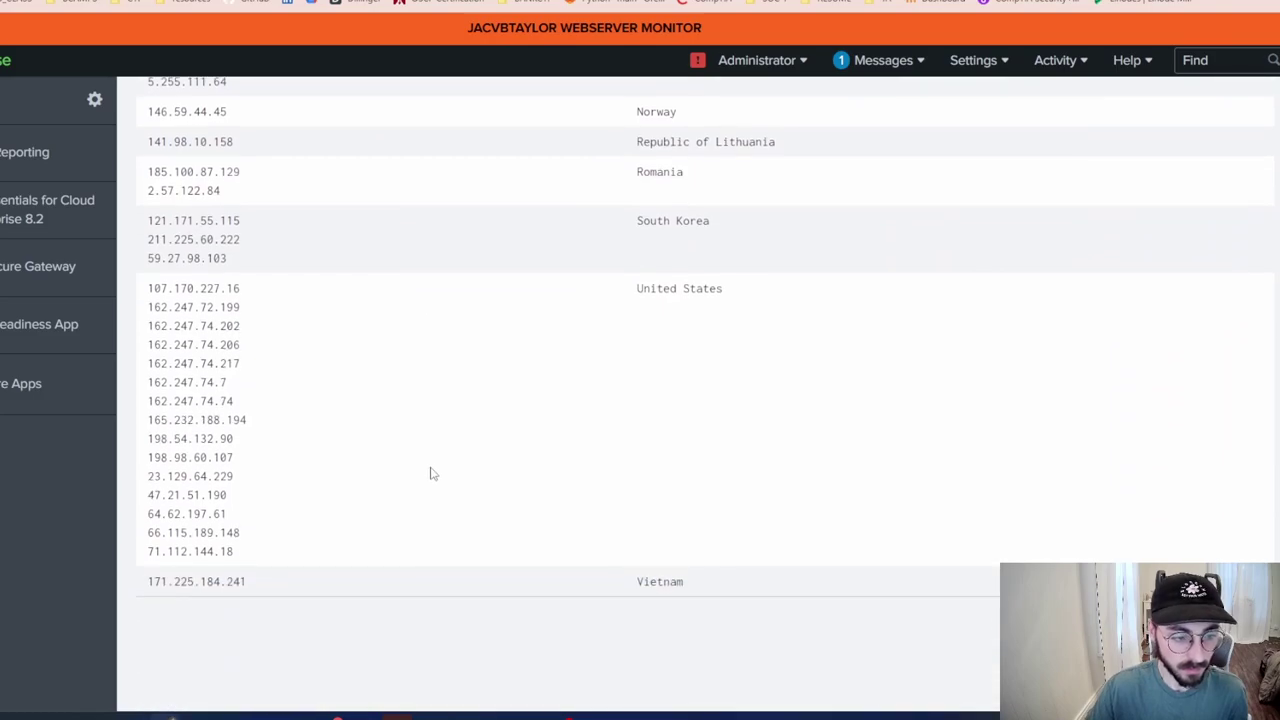
{"action": "scroll", "coordinate": [623, 480], "scroll_direction": "up", "scroll_amount": 11}
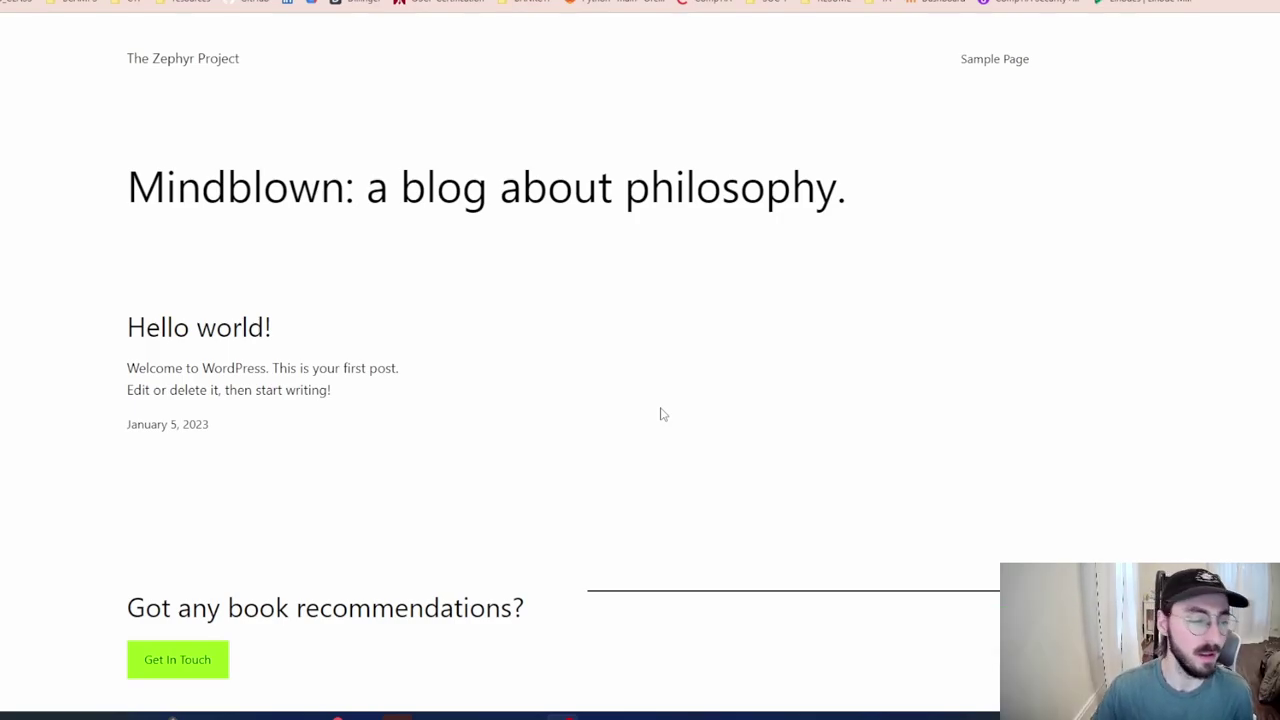
Step: Open the WordPress site's Sample Page from the header
{"action": "scroll", "coordinate": [570, 432], "scroll_direction": "down", "scroll_amount": 3}
{"action": "scroll", "coordinate": [671, 509], "scroll_direction": "up", "scroll_amount": 3}
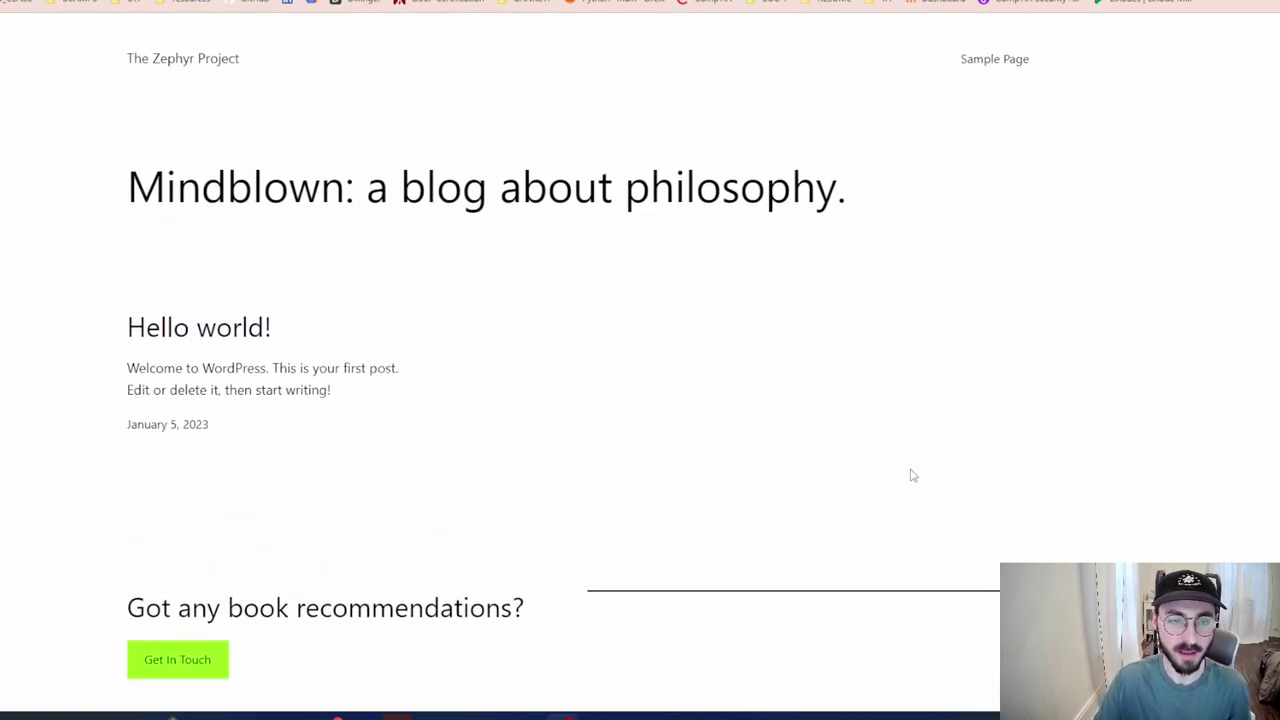
{"action": "left_click", "coordinate": [990, 62]}
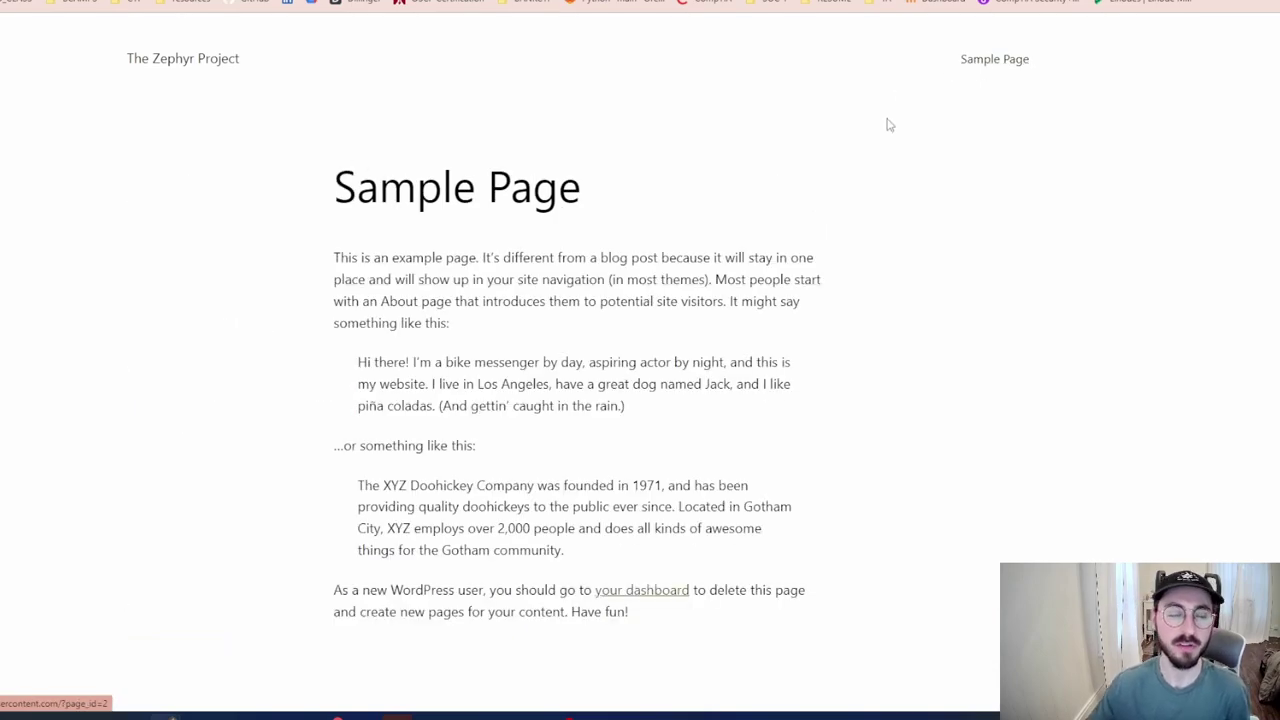
Step: Follow the Sample Page's 'your dashboard' link to the wp-login page
{"action": "right_click", "coordinate": [808, 228]}
{"action": "left_click", "coordinate": [663, 206]}
{"action": "scroll", "coordinate": [663, 206], "scroll_direction": "down", "scroll_amount": 2}
{"action": "double_click", "coordinate": [585, 477]}
{"action": "left_click_drag", "start_coordinate": [624, 477], "coordinate": [703, 478]}
{"action": "left_click", "coordinate": [695, 508]}
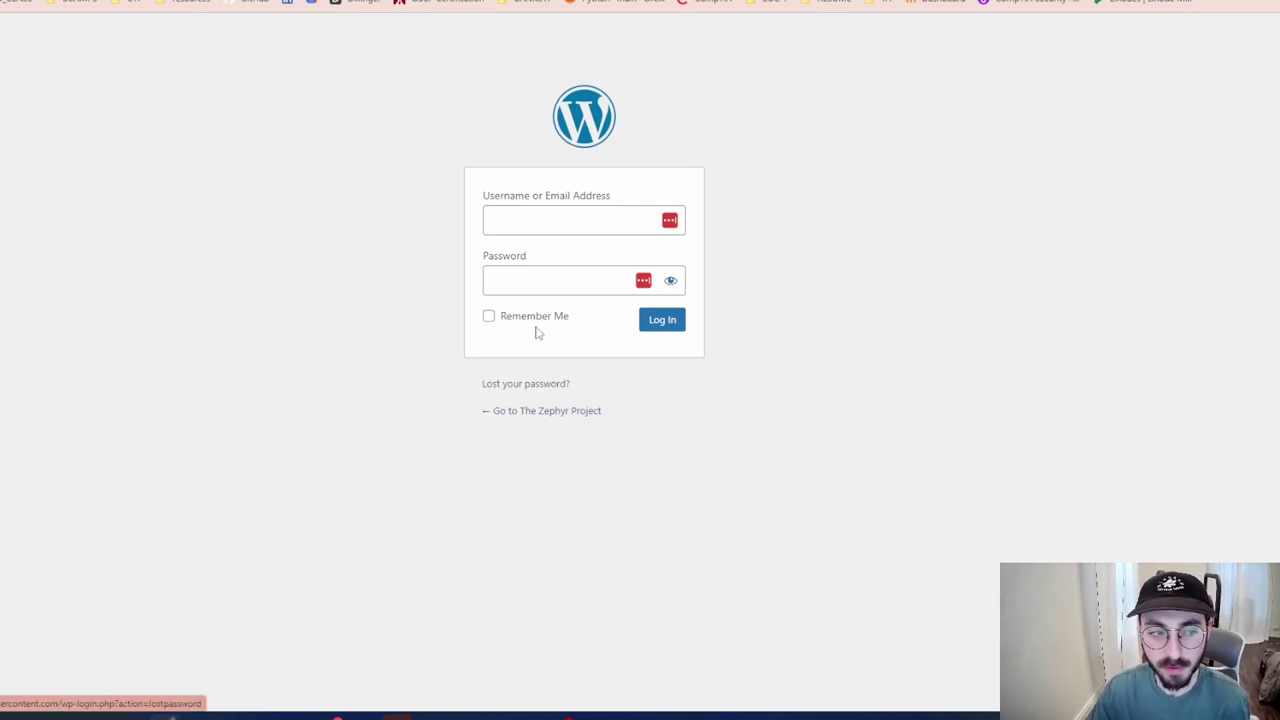
Step: Enter a first letter in the WordPress Username field and dismiss the autofill suggestions
{"action": "left_click", "coordinate": [557, 219]}
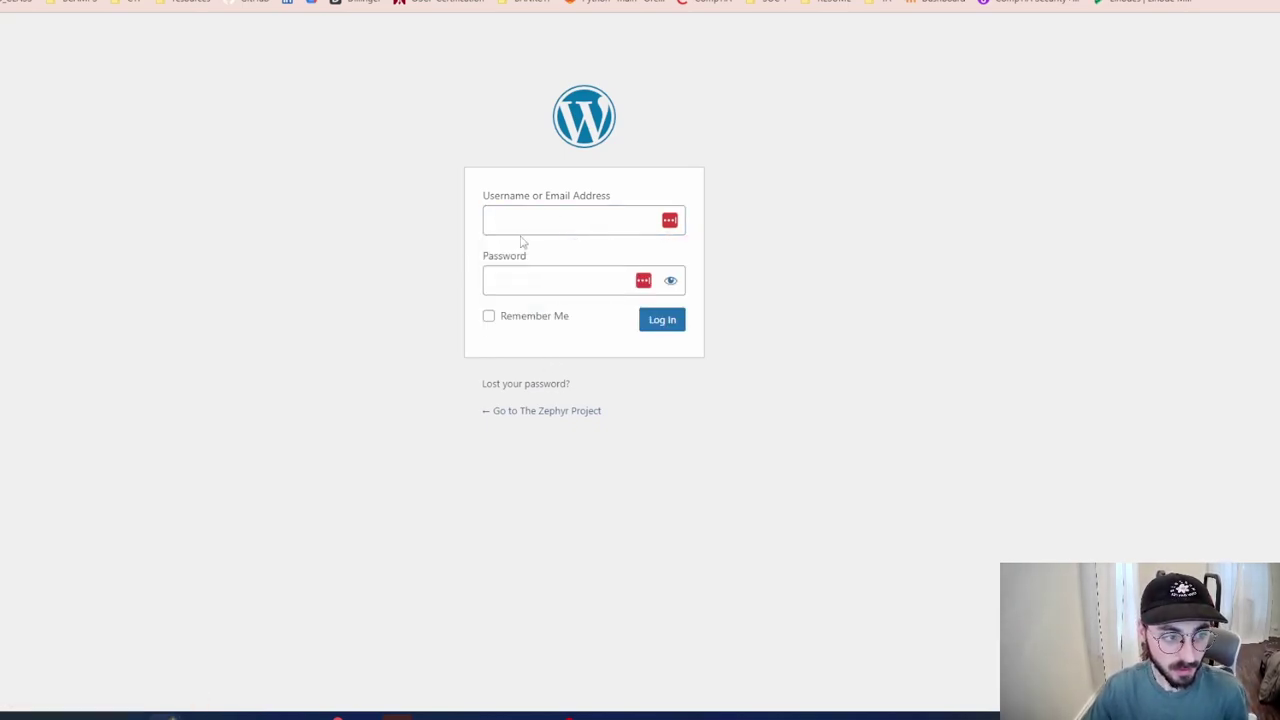
{"action": "type", "text": "Z"}
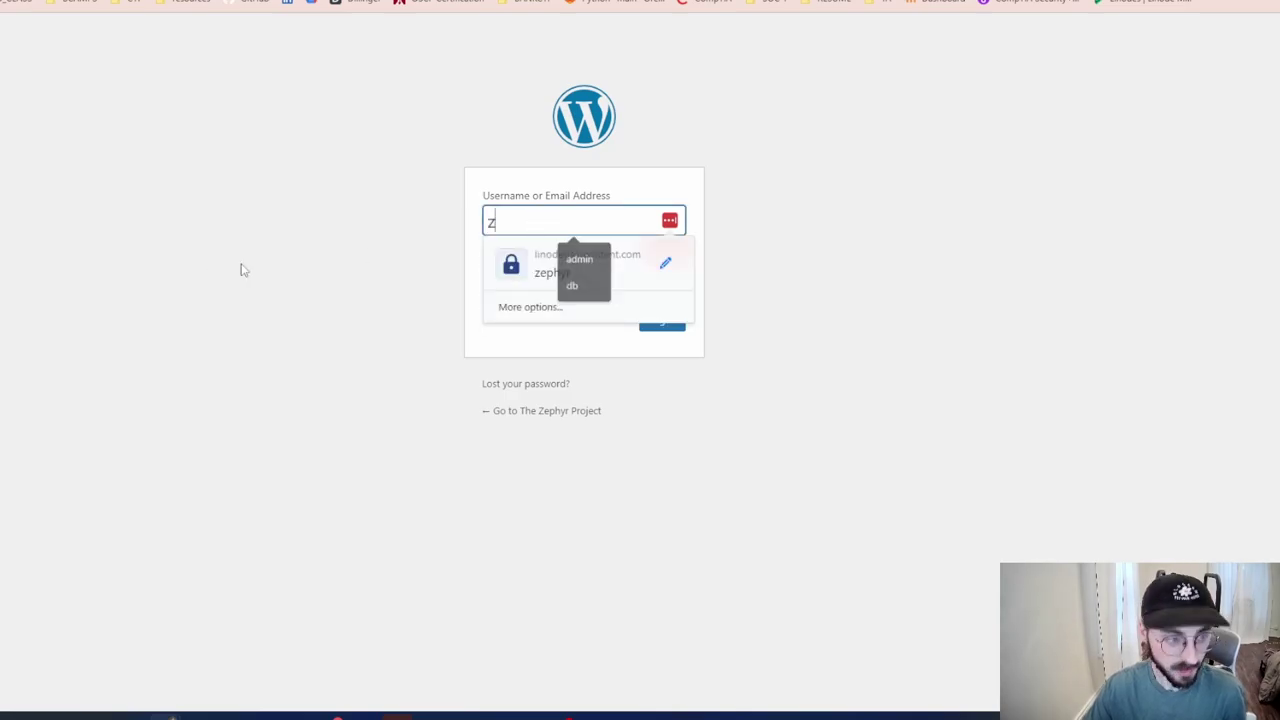
{"action": "left_click", "coordinate": [337, 272]}
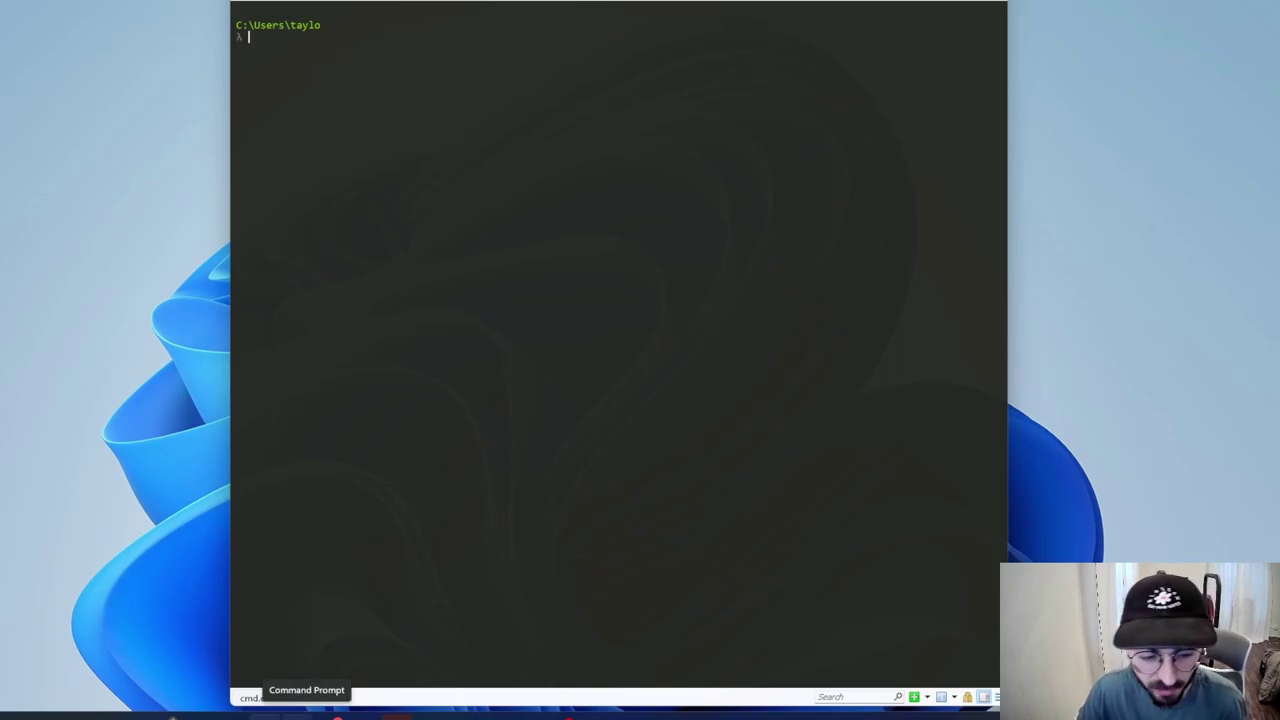
Step: SSH into 172.105.98.167 as root from Cmder and list ping, splunk_vm.sh and web_jump.sh
{"action": "left_click", "coordinate": [306, 714]}
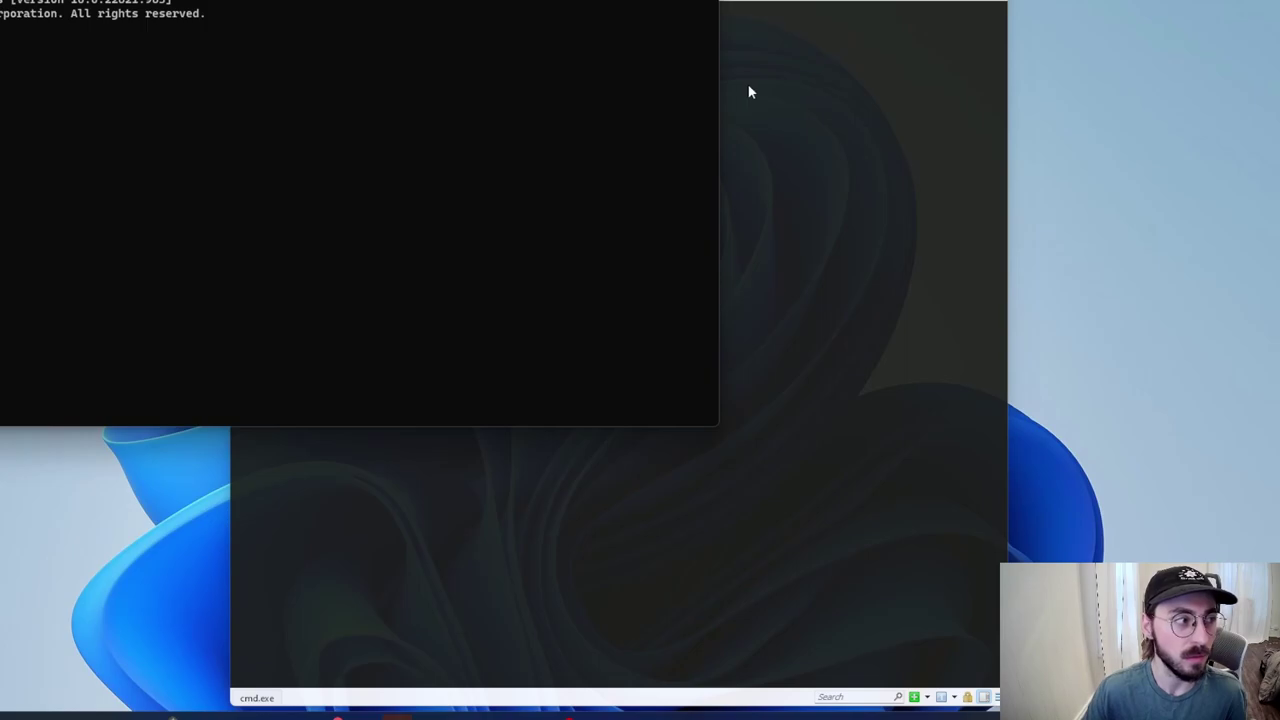
{"action": "left_click", "coordinate": [750, 92]}
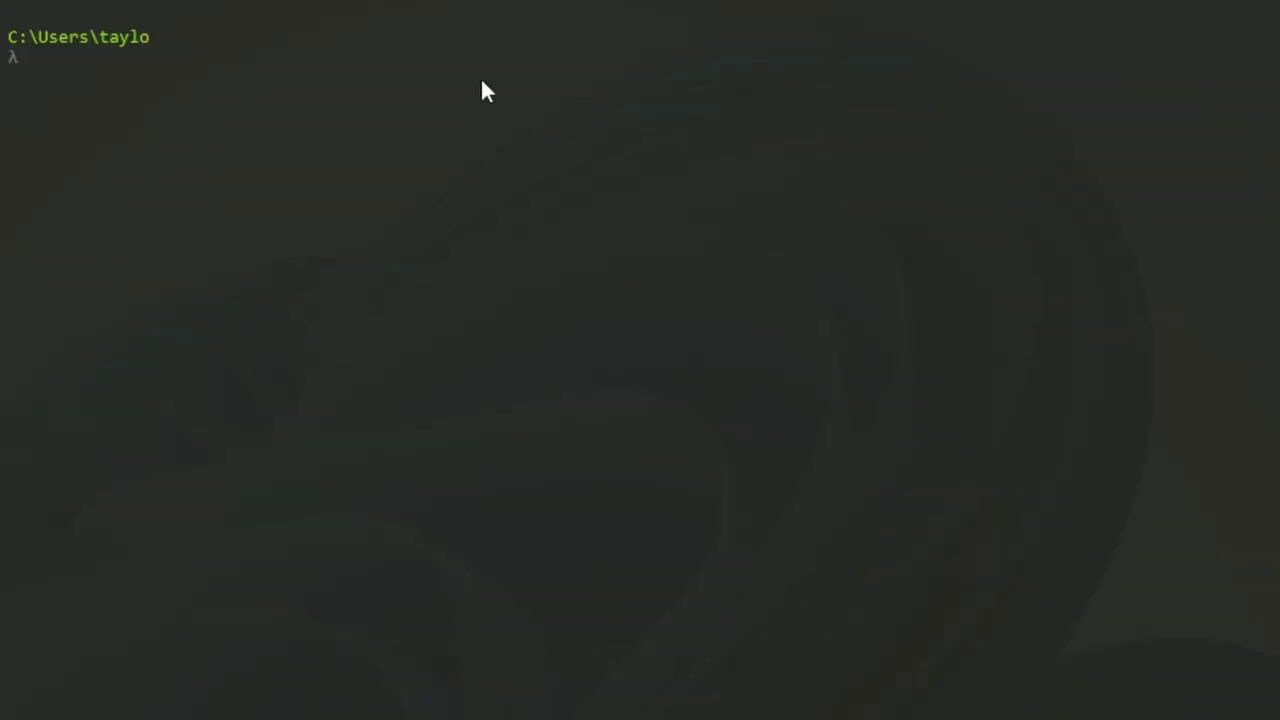
{"action": "type", "text": "ssh root@172.105.98.167"}
{"action": "key", "text": "Return"}
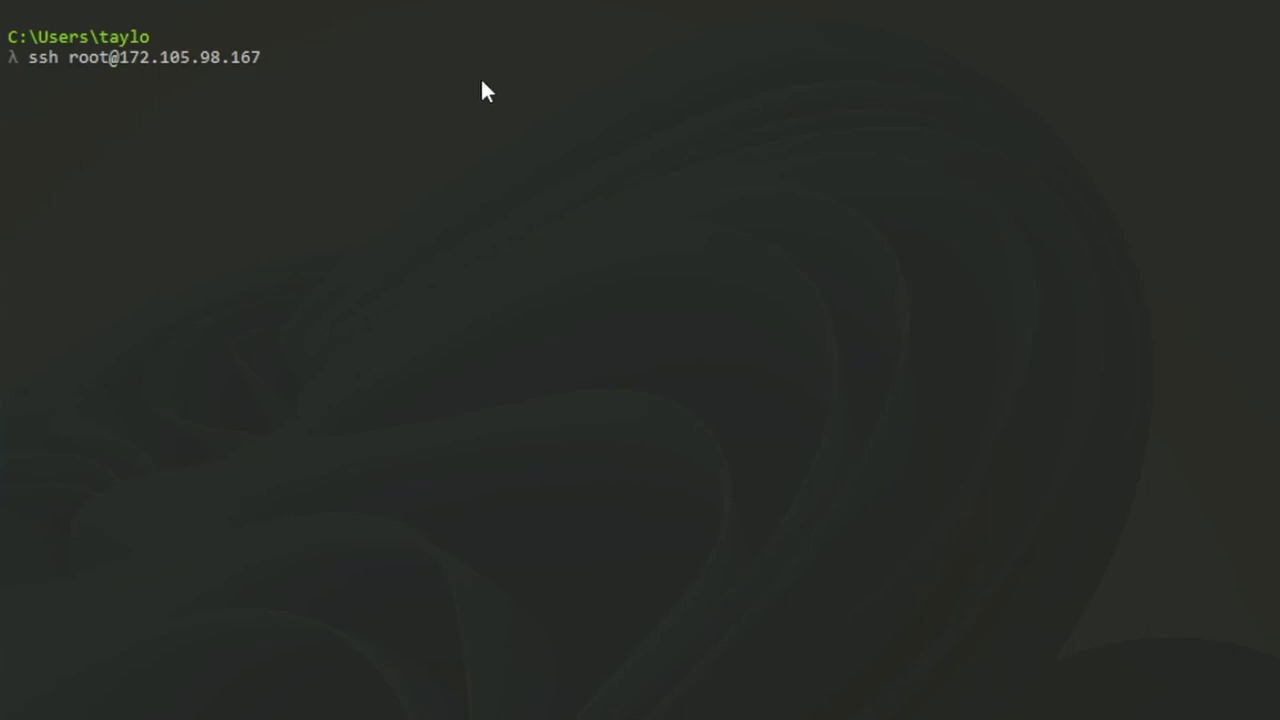
{"action": "key", "text": "Return"}
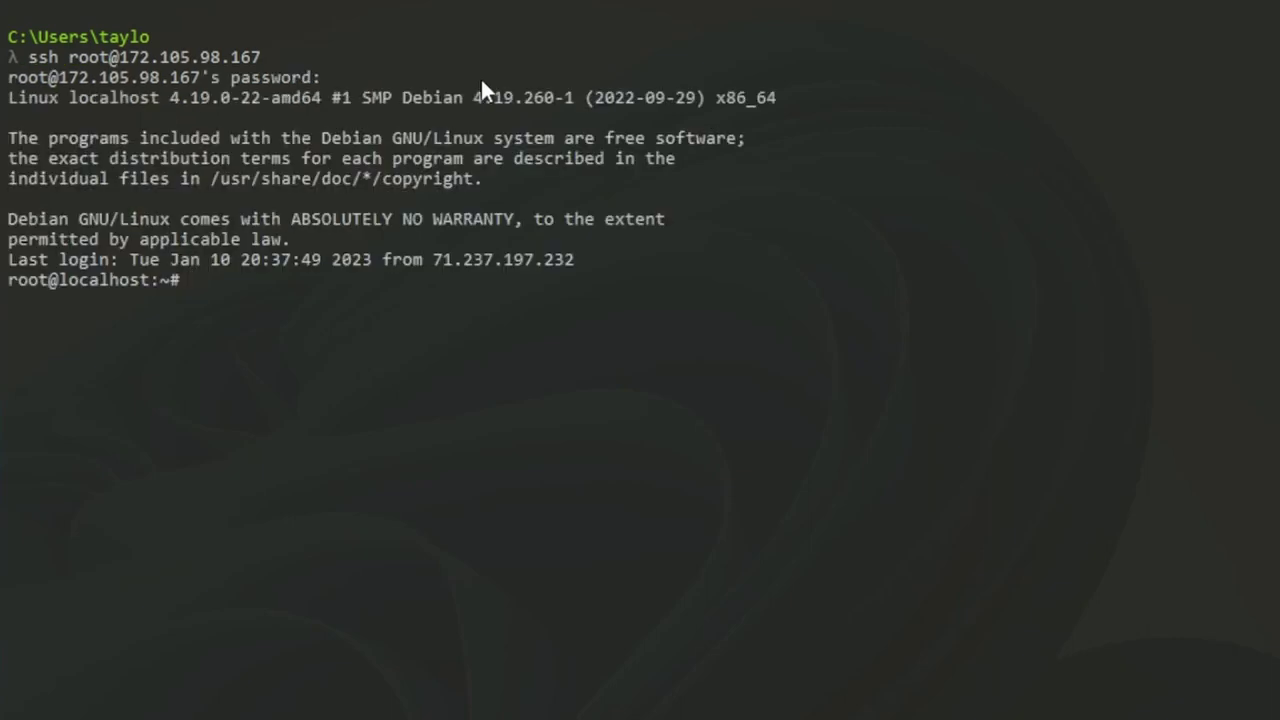
{"action": "type", "text": "ls"}
{"action": "key", "text": "Return"}
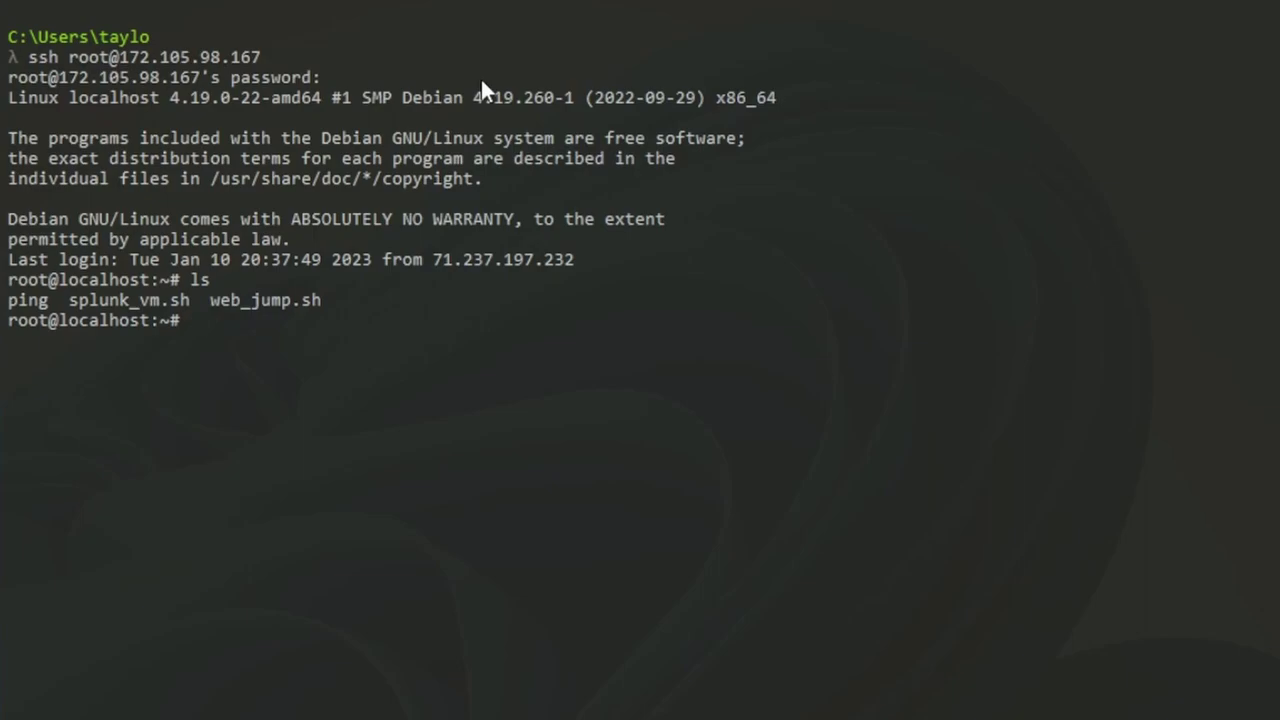
Step: Hop to the web server with ./web_jump.sh, list its forwarder files, then exit back
{"action": "type", "text": "./web_jump.sh"}
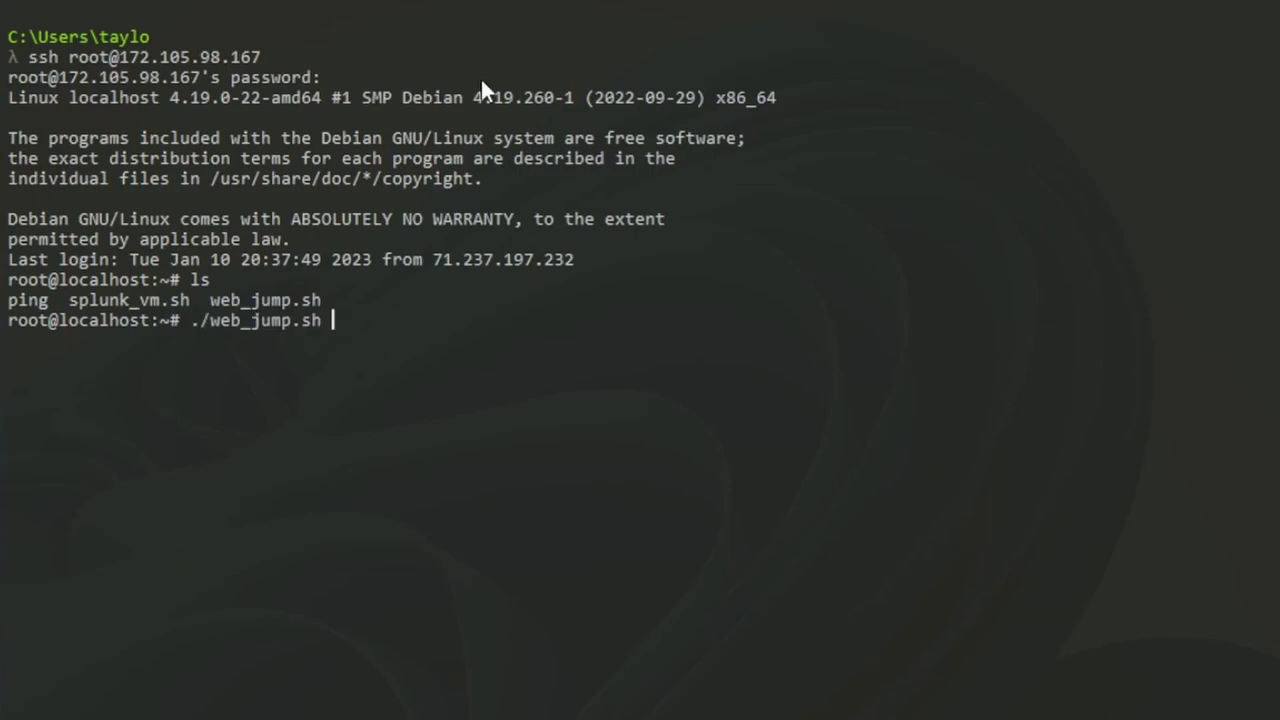
{"action": "key", "text": "Return"}
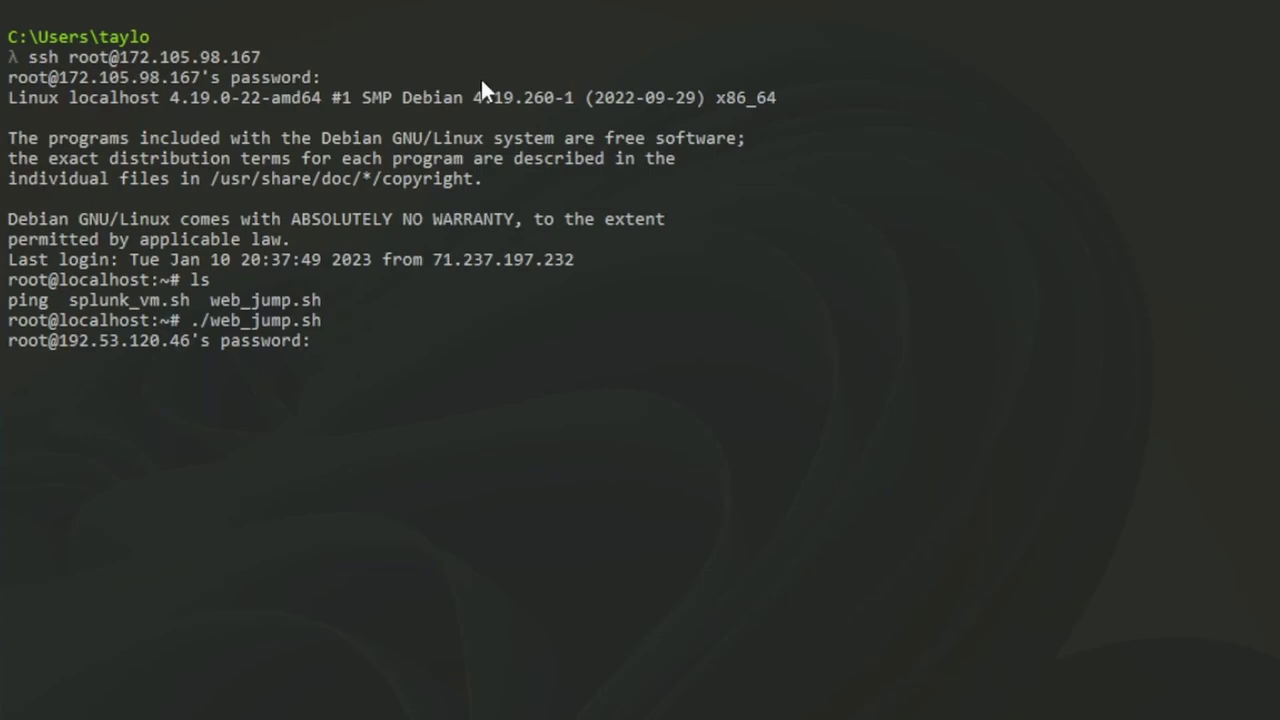
{"action": "key", "text": "Return"}
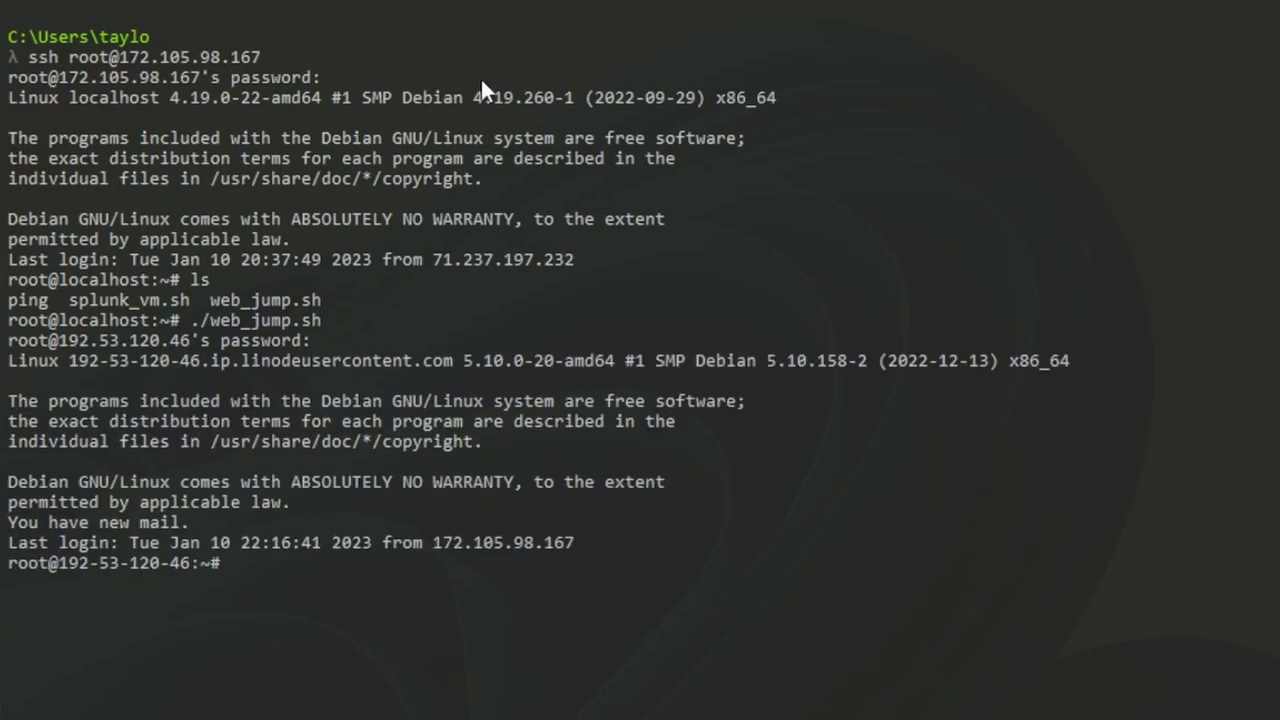
{"action": "type", "text": "ls"}
{"action": "key", "text": "Return"}
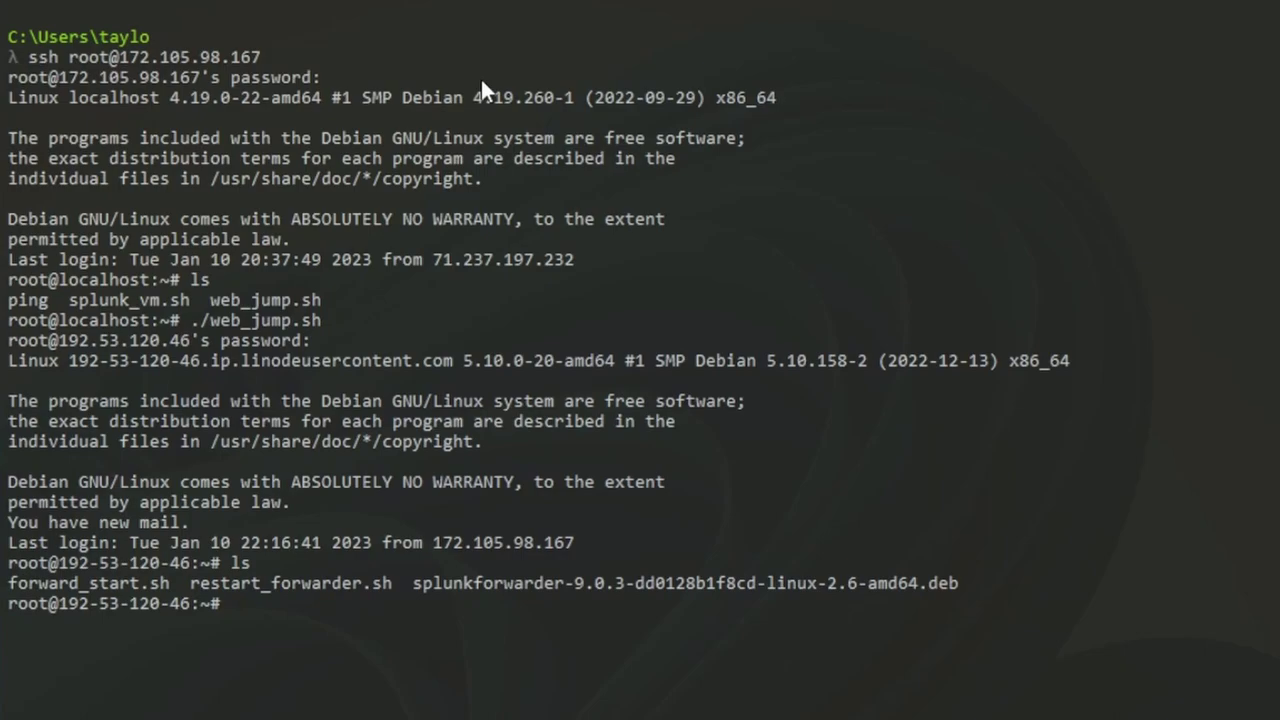
{"action": "type", "text": "exit"}
{"action": "key", "text": "Return"}
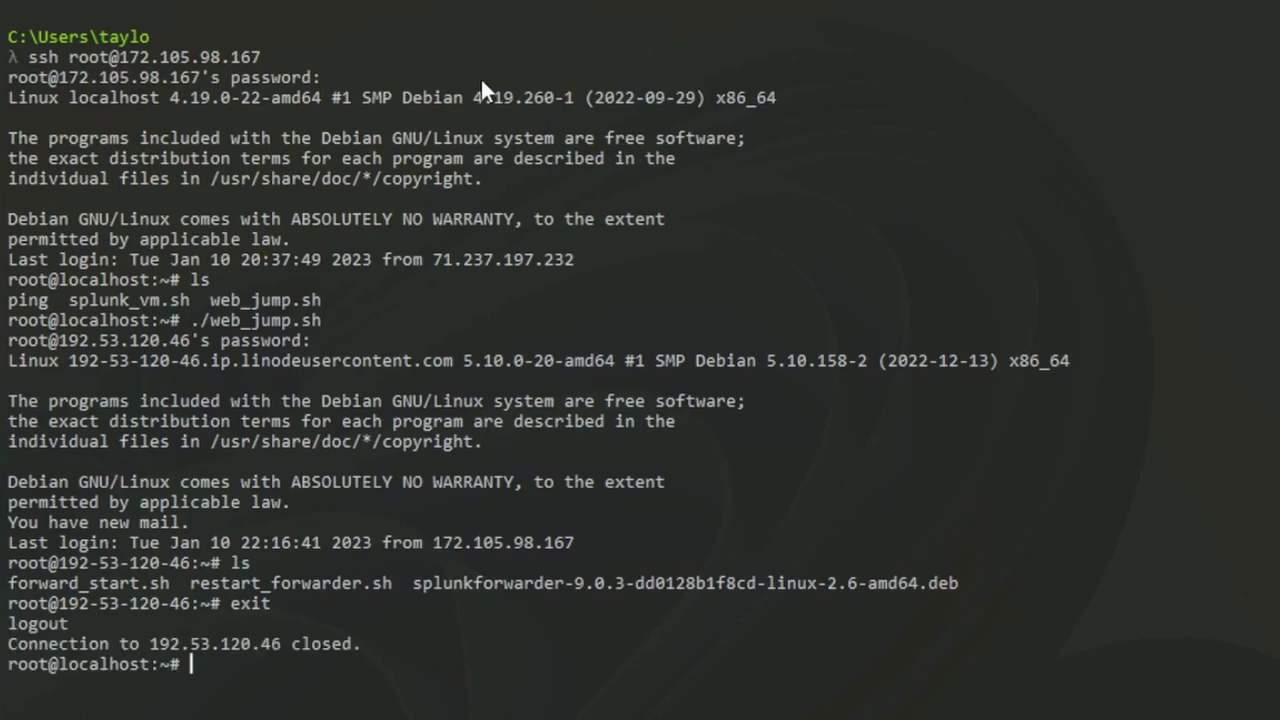
Step: Connect to Splunk server 170.187.179.71 via ./splunk_vm.sh, clear the screen, and list the splunk-8.2.0 archive
{"action": "type", "text": "./splunk_vm.sh"}
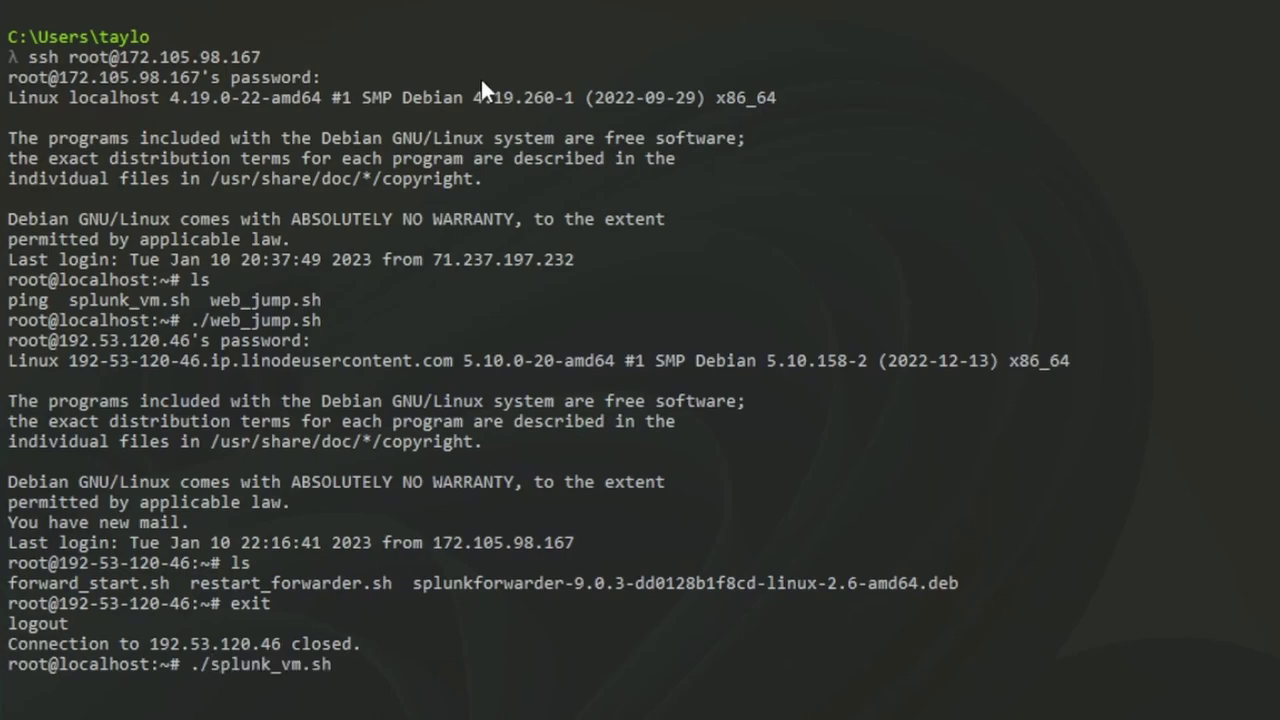
{"action": "key", "text": "Return"}
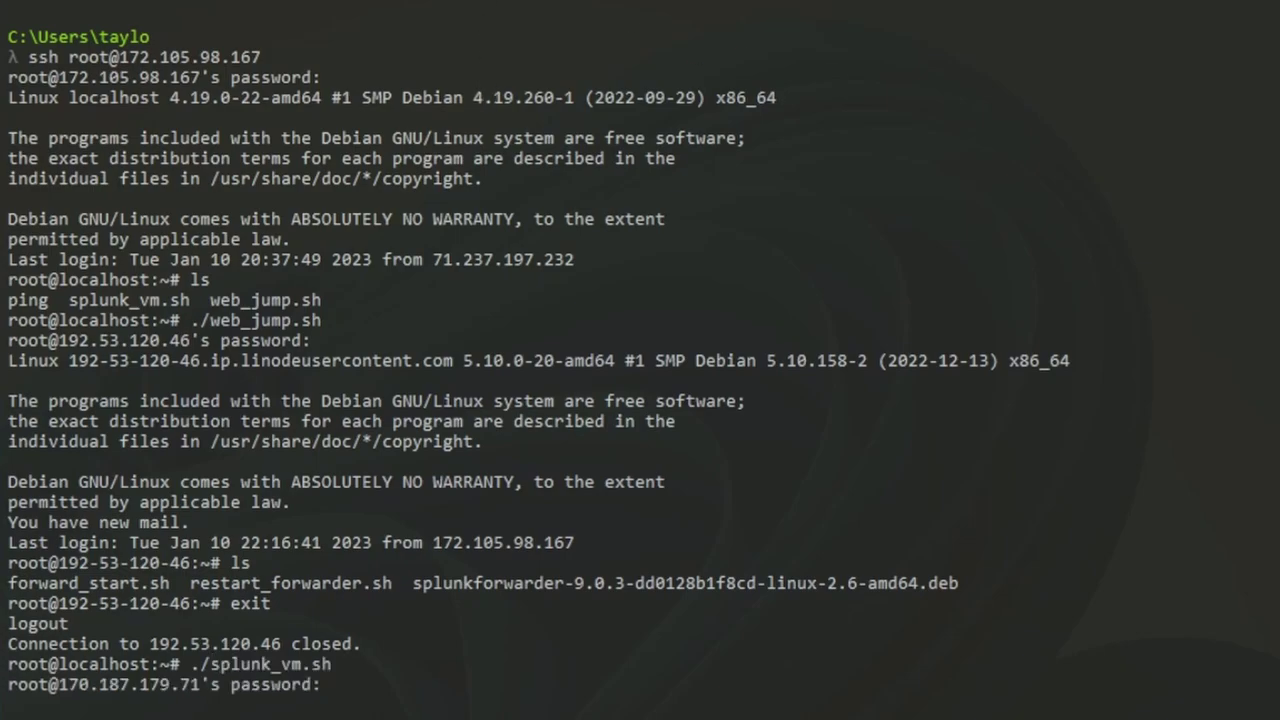
{"action": "key", "text": "Return"}
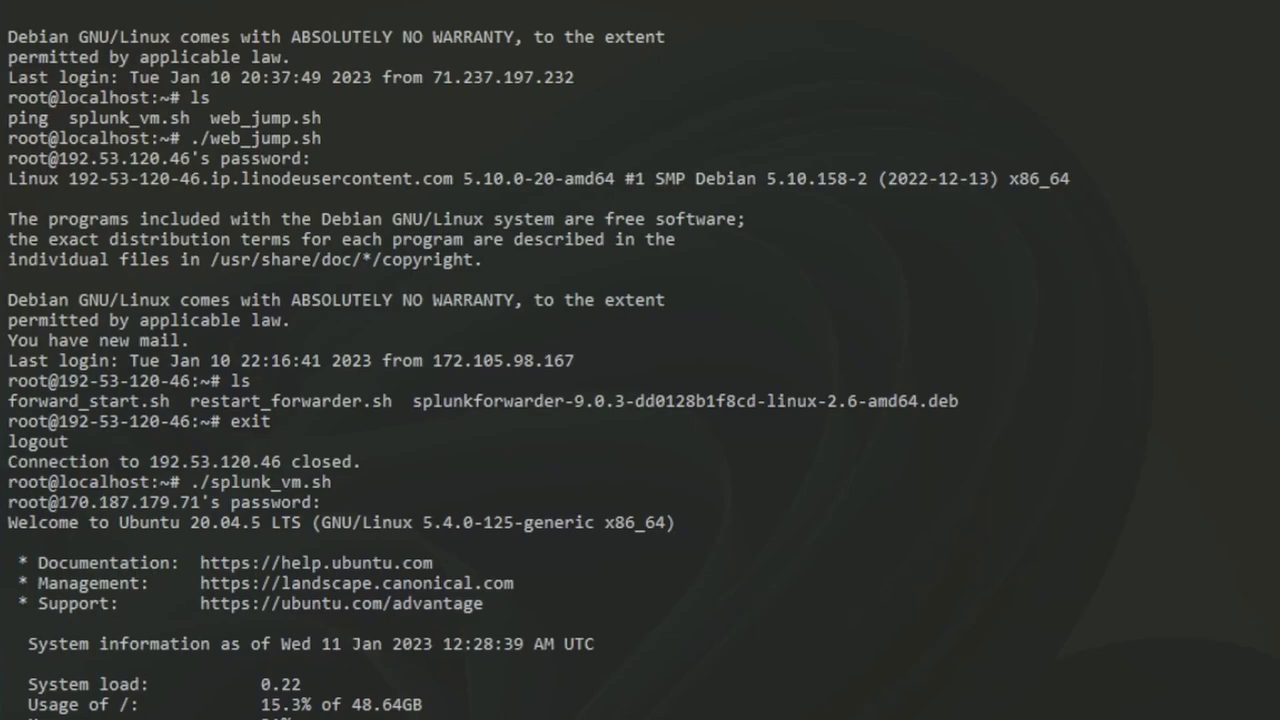
{"action": "key", "text": "ctrl+l"}
{"action": "type", "text": "ls"}
{"action": "key", "text": "Return"}
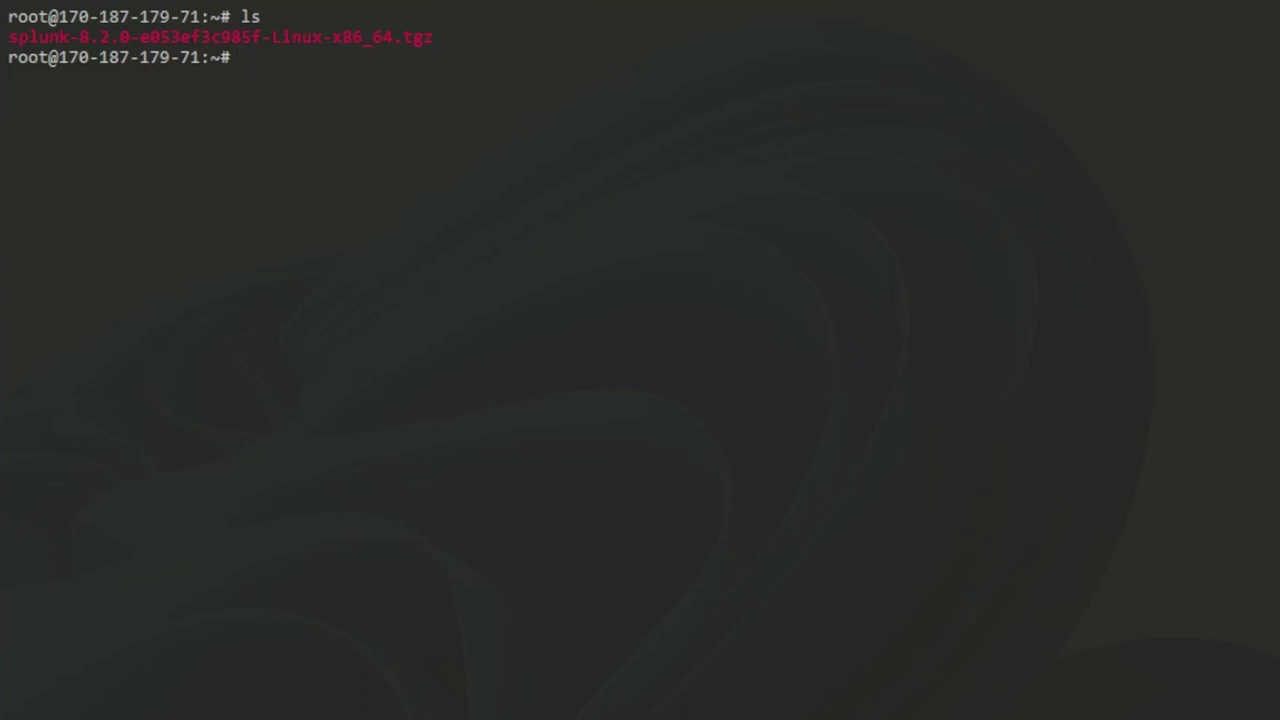
Step: Run locate splunk to find every Splunk installation path, then clear the screen
{"action": "type", "text": "locate splunk"}
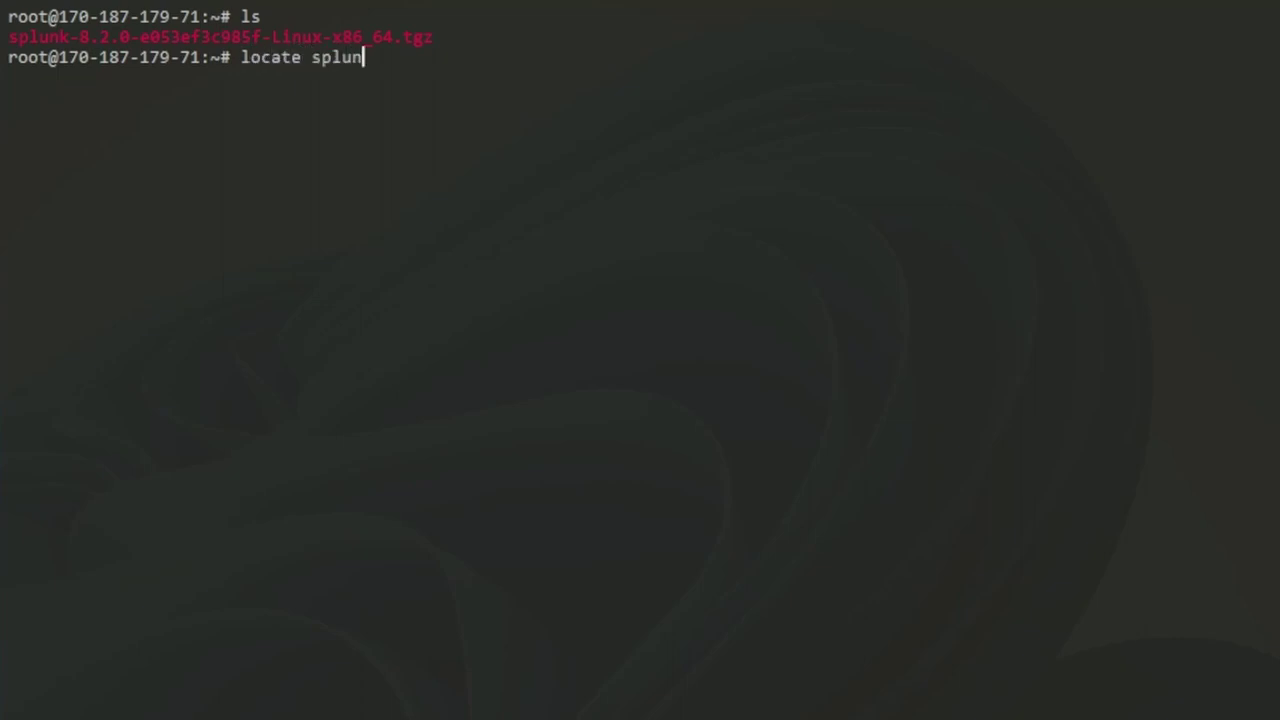
{"action": "key", "text": "Return"}
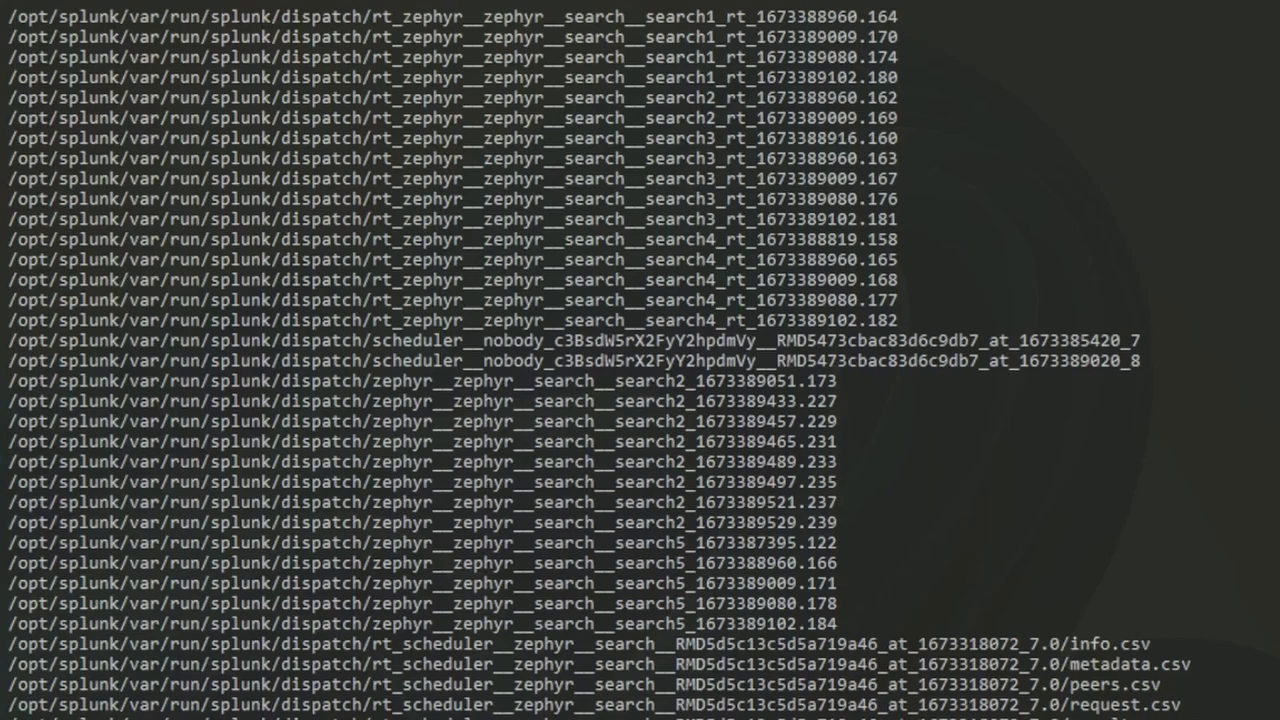
{"action": "key", "text": "ctrl+l"}
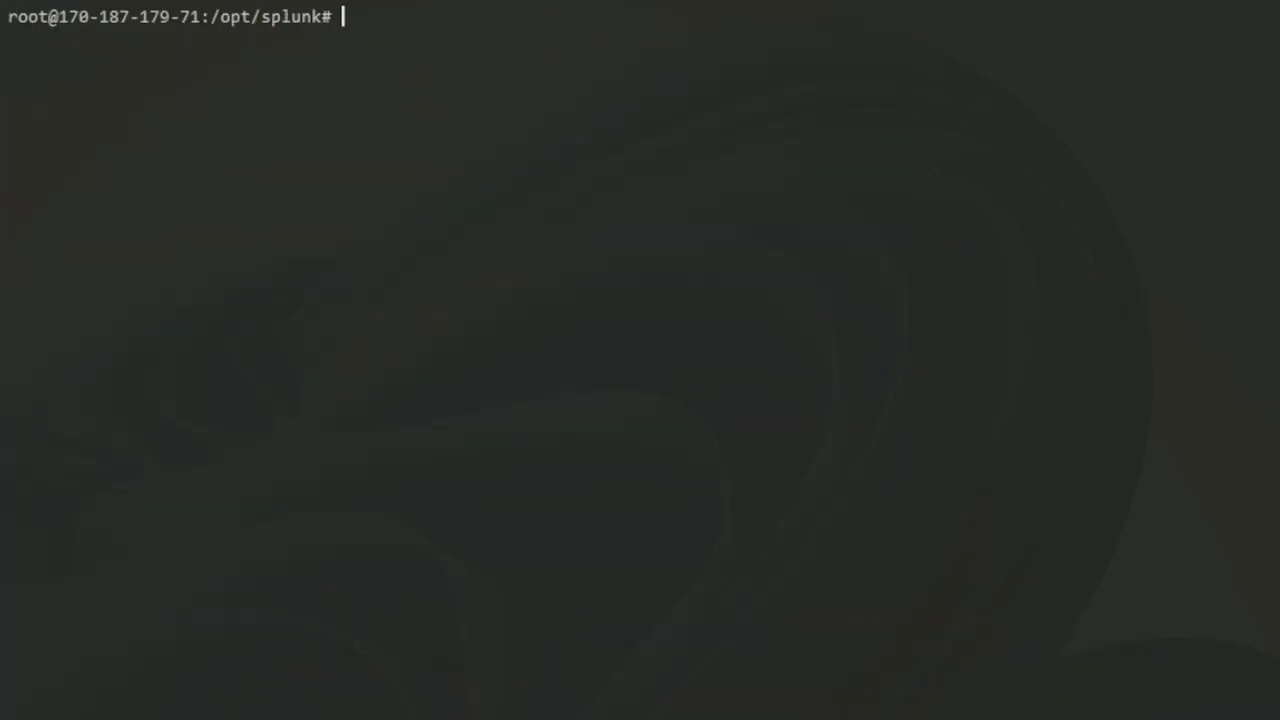
Step: Confirm the directory with pwd, list /opt/splunk, and list the bin folder's programs including splunk
{"action": "type", "text": "pwd"}
{"action": "key", "text": "Return"}
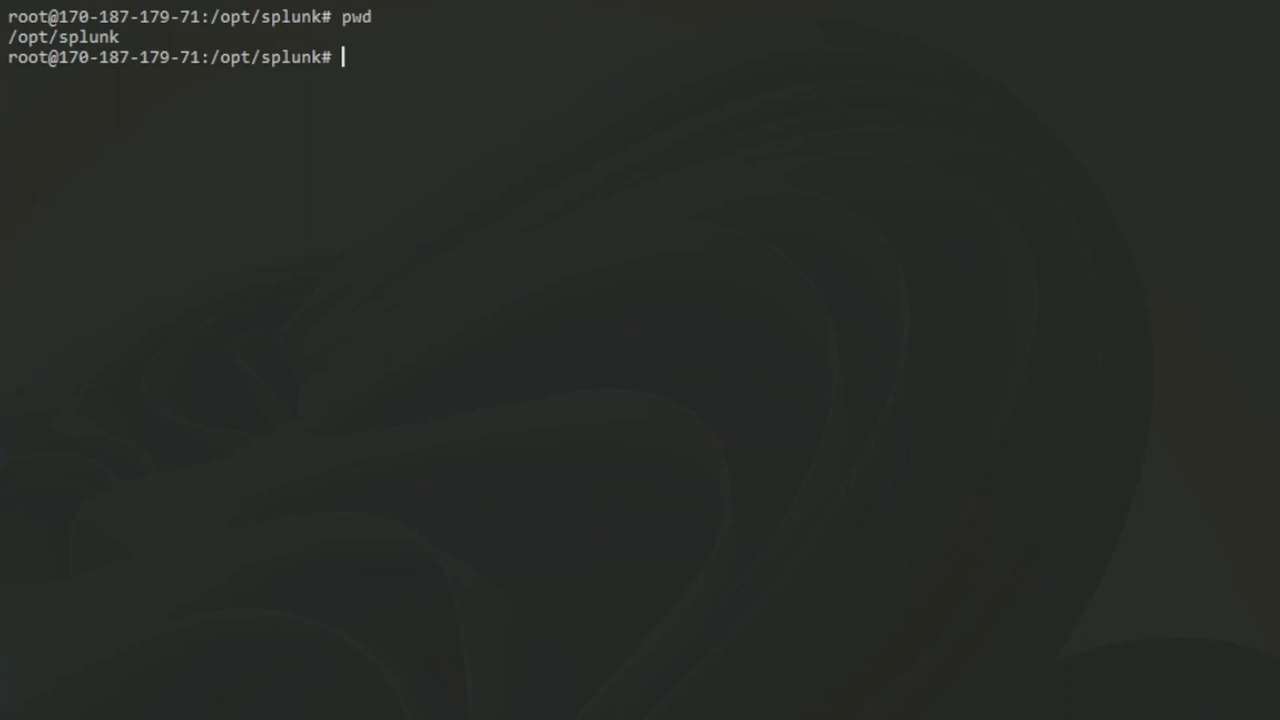
{"action": "type", "text": "ls"}
{"action": "key", "text": "Return"}
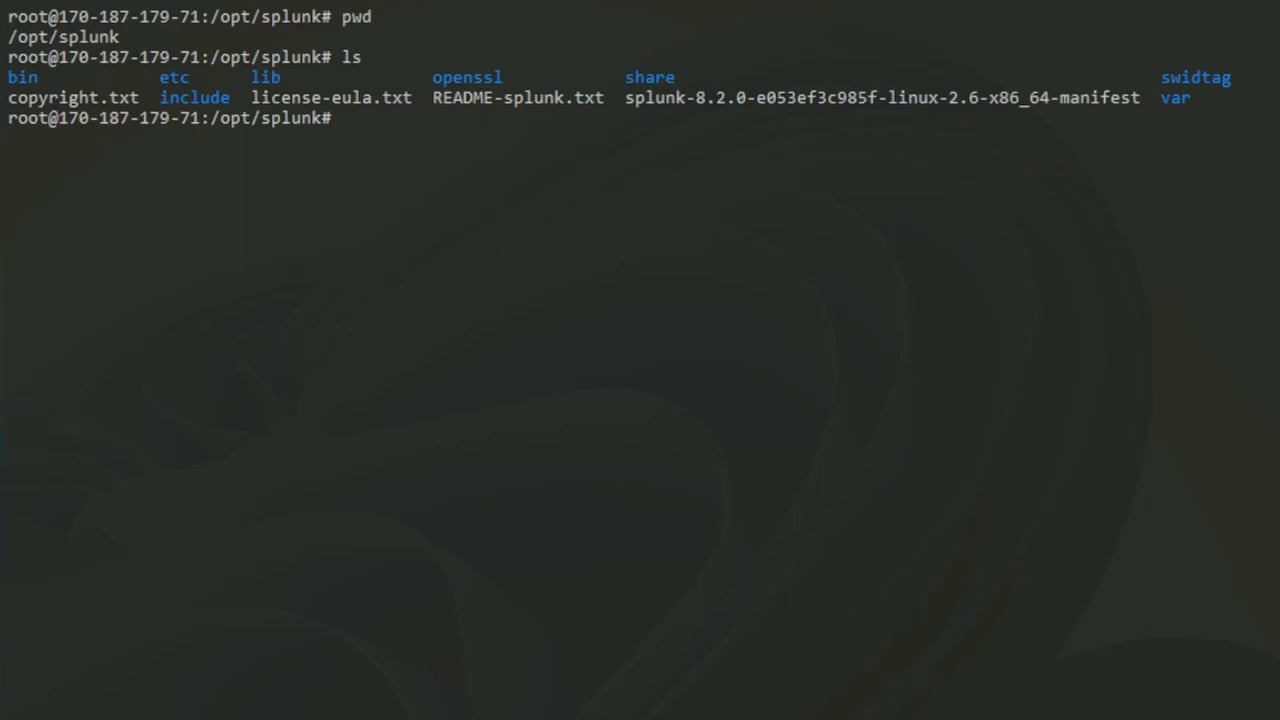
{"action": "type", "text": "cd bin/"}
{"action": "key", "text": "Return"}
{"action": "type", "text": "ls"}
{"action": "key", "text": "Return"}
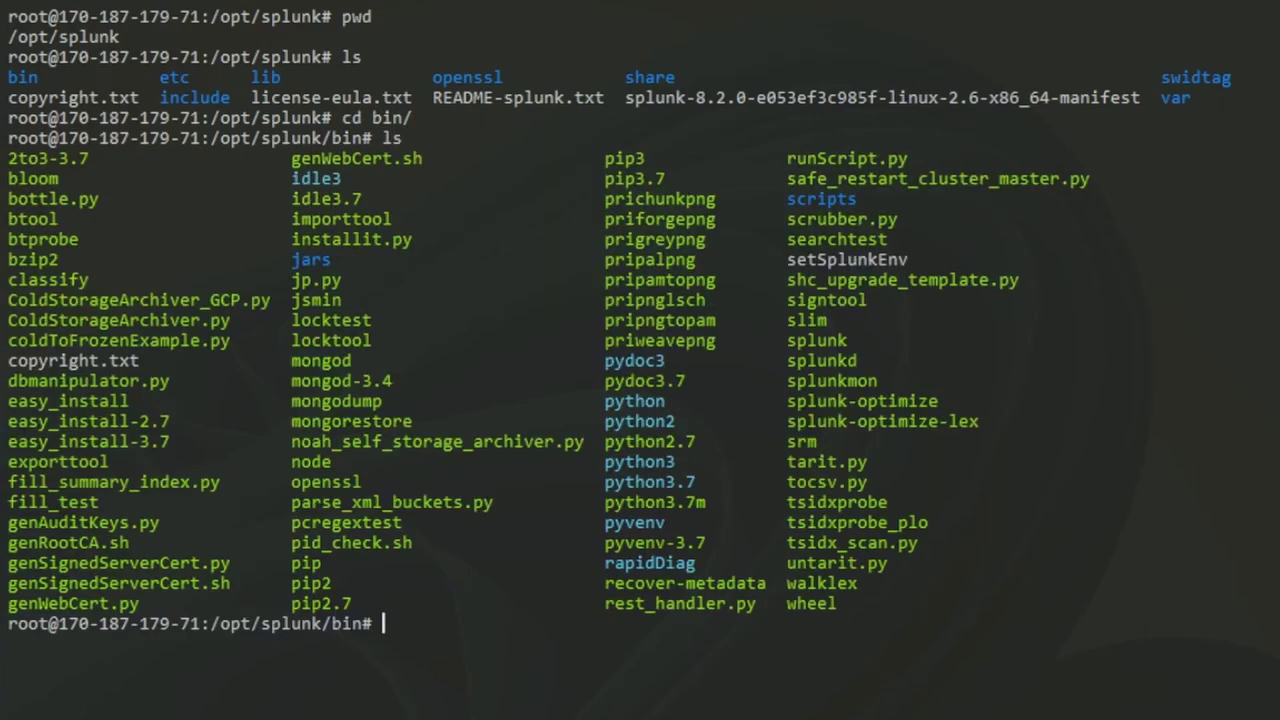
{"action": "left_click_drag", "start_coordinate": [778, 341], "coordinate": [866, 341]}
{"action": "left_click", "coordinate": [853, 660]}
Step: Draft a ./splunk start command, then log out of the Splunk server with exit
{"action": "type", "text": "./splunk st"}
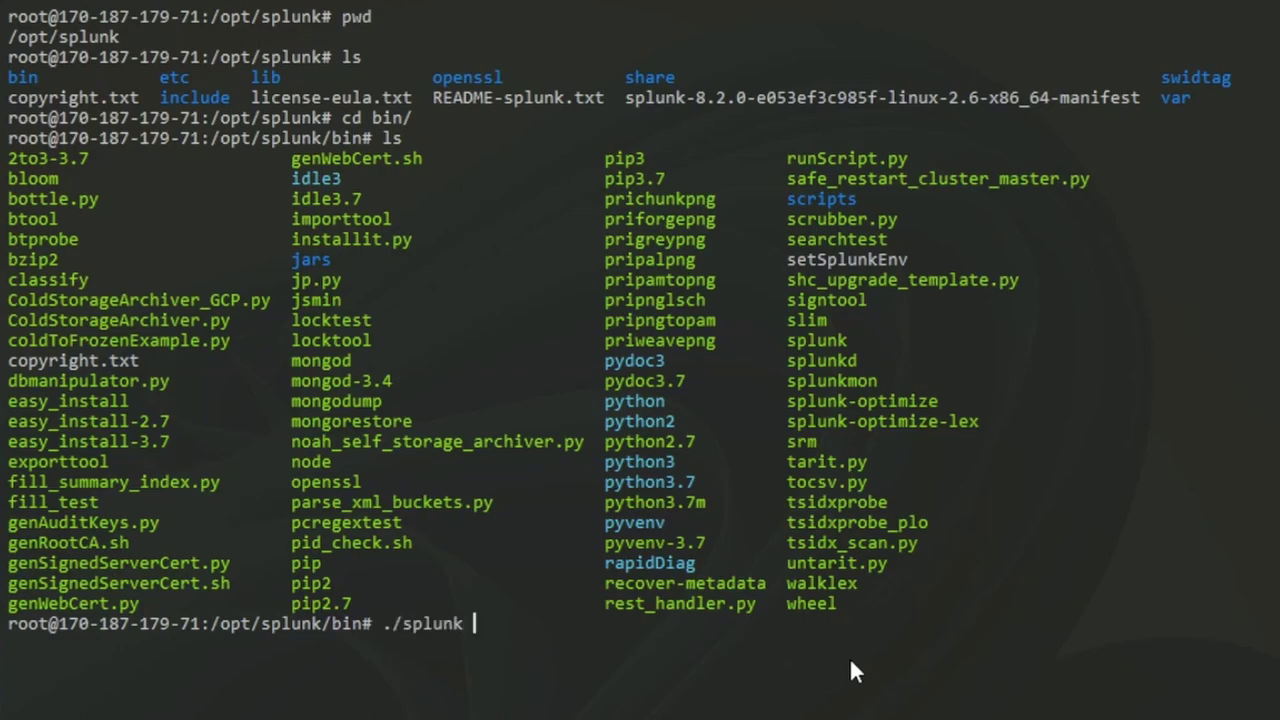
{"action": "type", "text": "art"}
{"action": "key", "text": "BackSpace"}
{"action": "key", "text": "BackSpace"}
{"action": "key", "text": "BackSpace"}
{"action": "key", "text": "BackSpace"}
{"action": "key", "text": "BackSpace"}
{"action": "key", "text": "BackSpace"}
{"action": "key", "text": "BackSpace"}
{"action": "key", "text": "BackSpace"}
{"action": "key", "text": "BackSpace"}
{"action": "key", "text": "BackSpace"}
{"action": "key", "text": "BackSpace"}
{"action": "key", "text": "BackSpace"}
{"action": "key", "text": "BackSpace"}
{"action": "key", "text": "BackSpace"}
{"action": "key", "text": "BackSpace"}
{"action": "type", "text": "exit"}
{"action": "key", "text": "Return"}
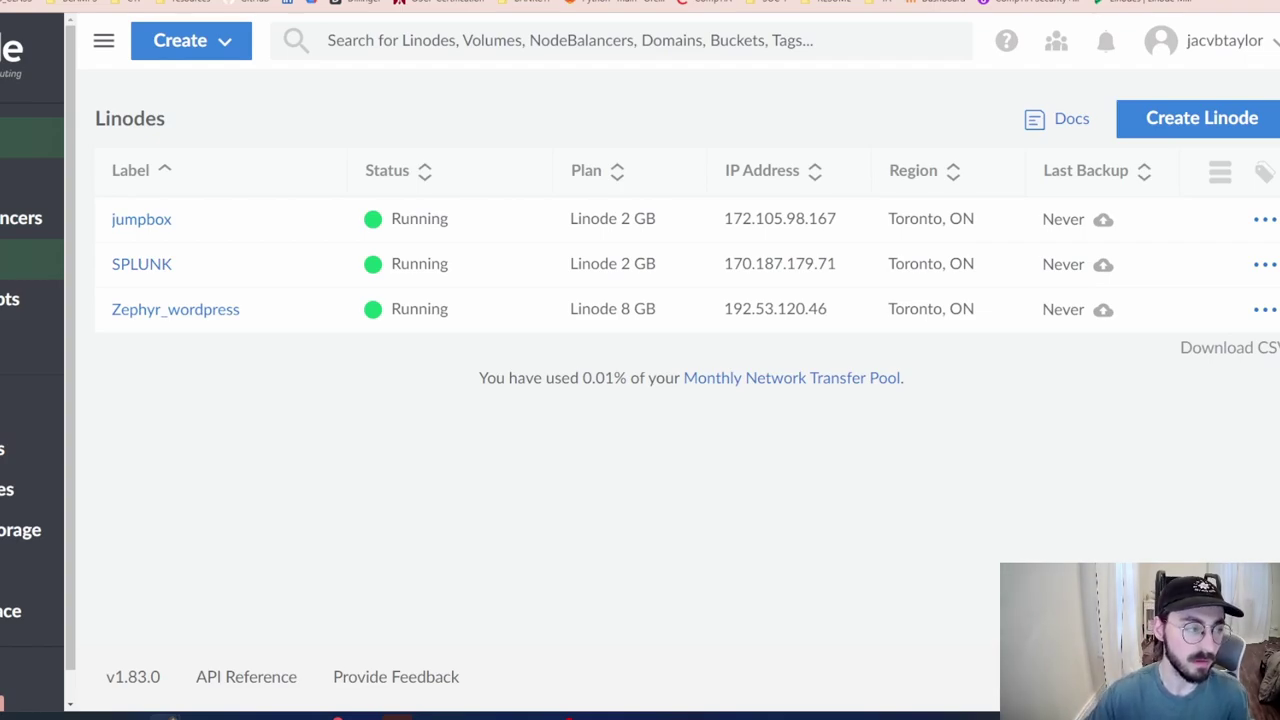
{"action": "left_click", "coordinate": [30, 259]}
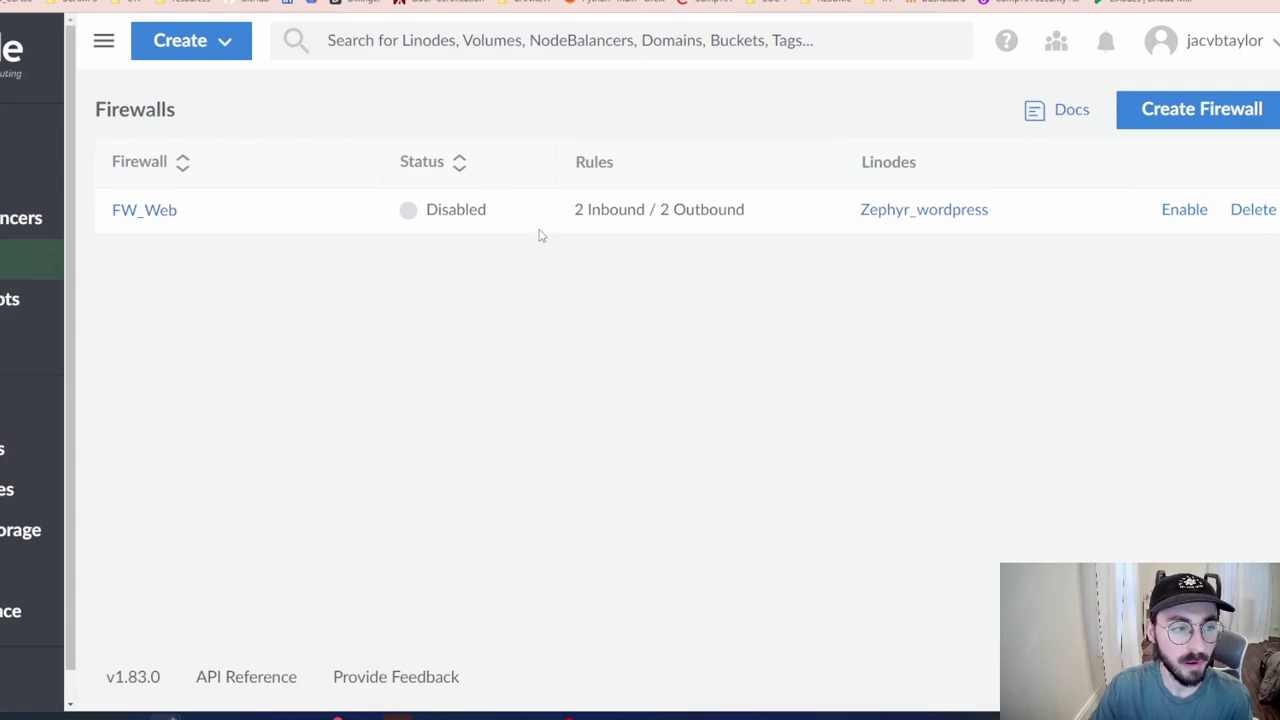
{"action": "left_click", "coordinate": [157, 214]}
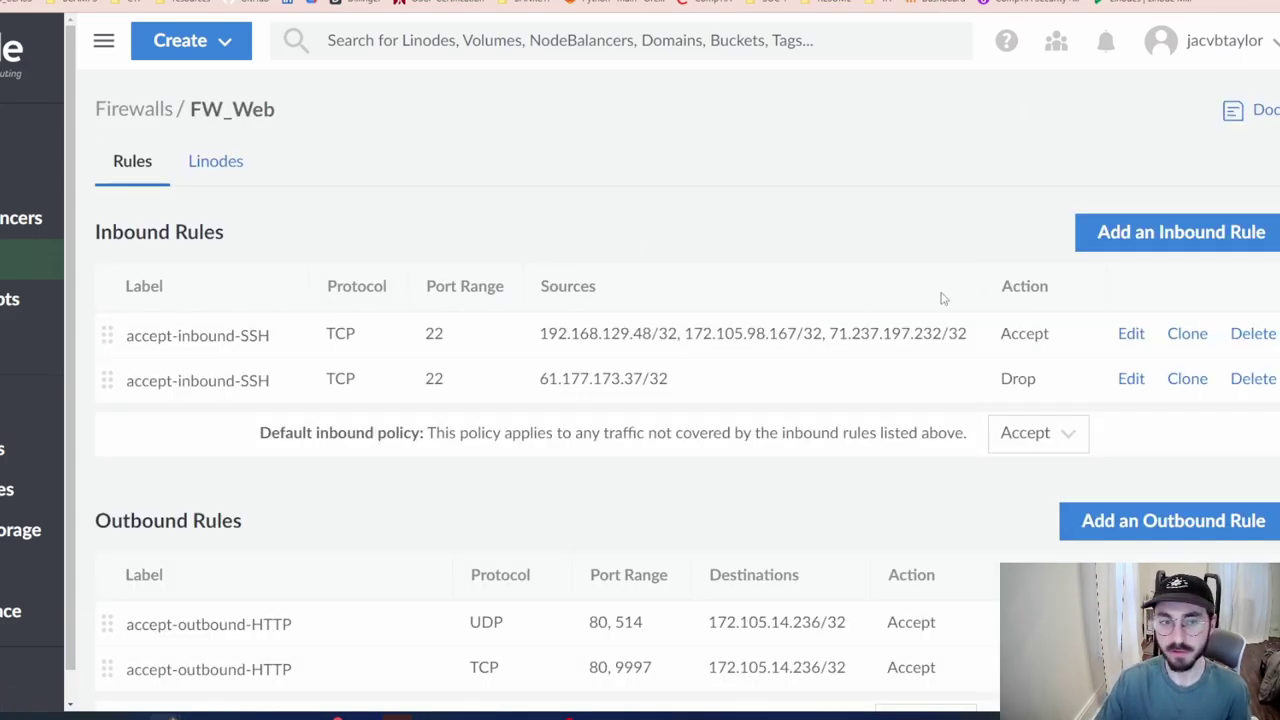
{"action": "scroll", "coordinate": [980, 297], "scroll_direction": "down", "scroll_amount": 3}
{"action": "scroll", "coordinate": [1050, 537], "scroll_direction": "up", "scroll_amount": 1}
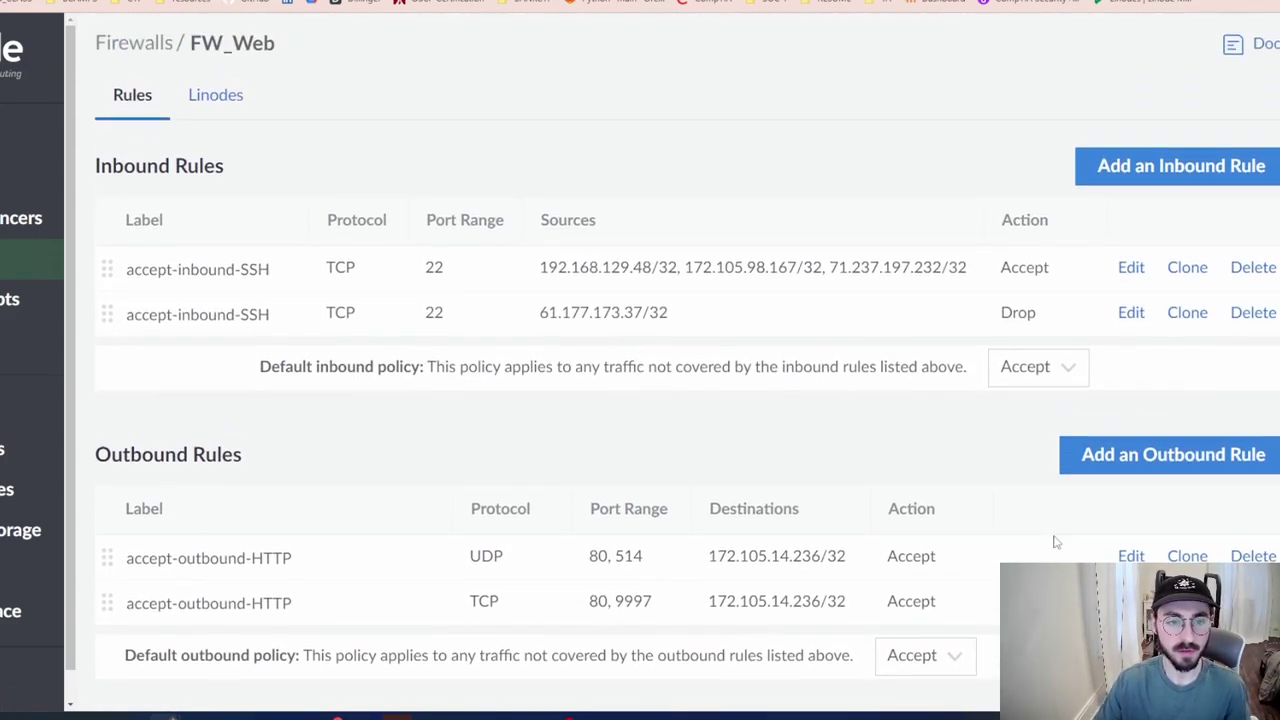
{"action": "scroll", "coordinate": [1050, 537], "scroll_direction": "up", "scroll_amount": 2}
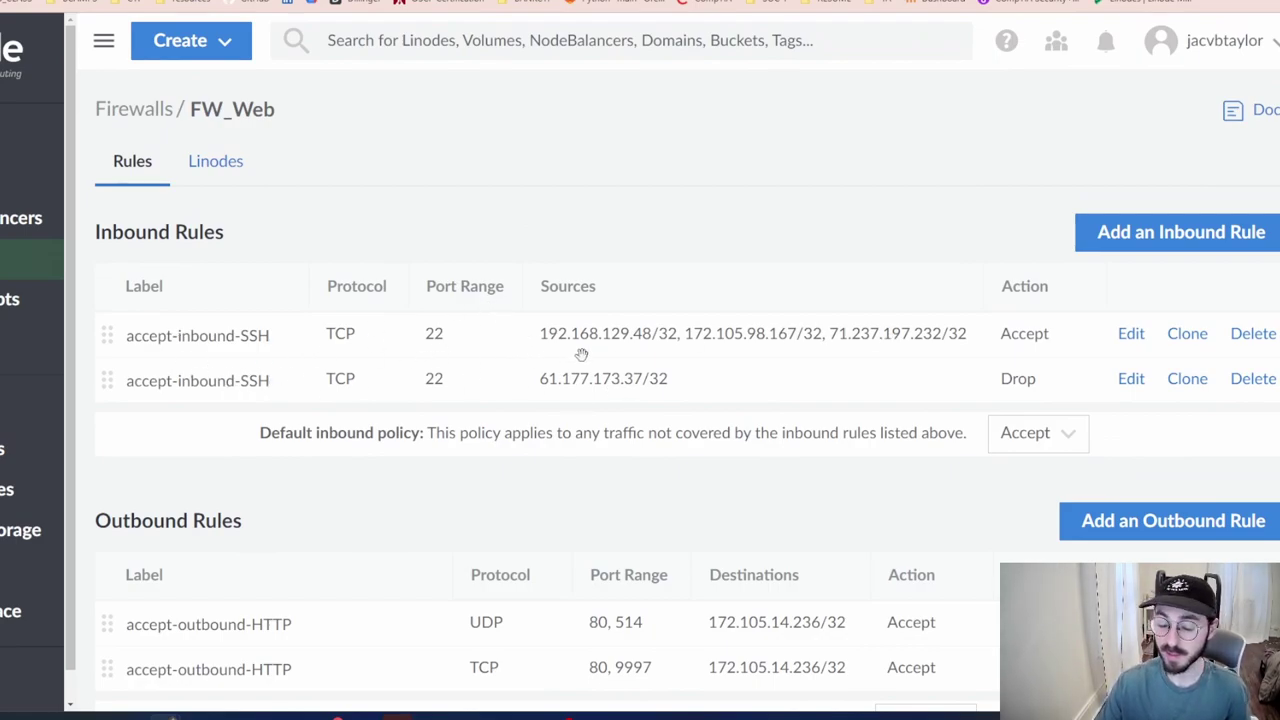
{"action": "scroll", "coordinate": [581, 354], "scroll_direction": "down", "scroll_amount": 3}
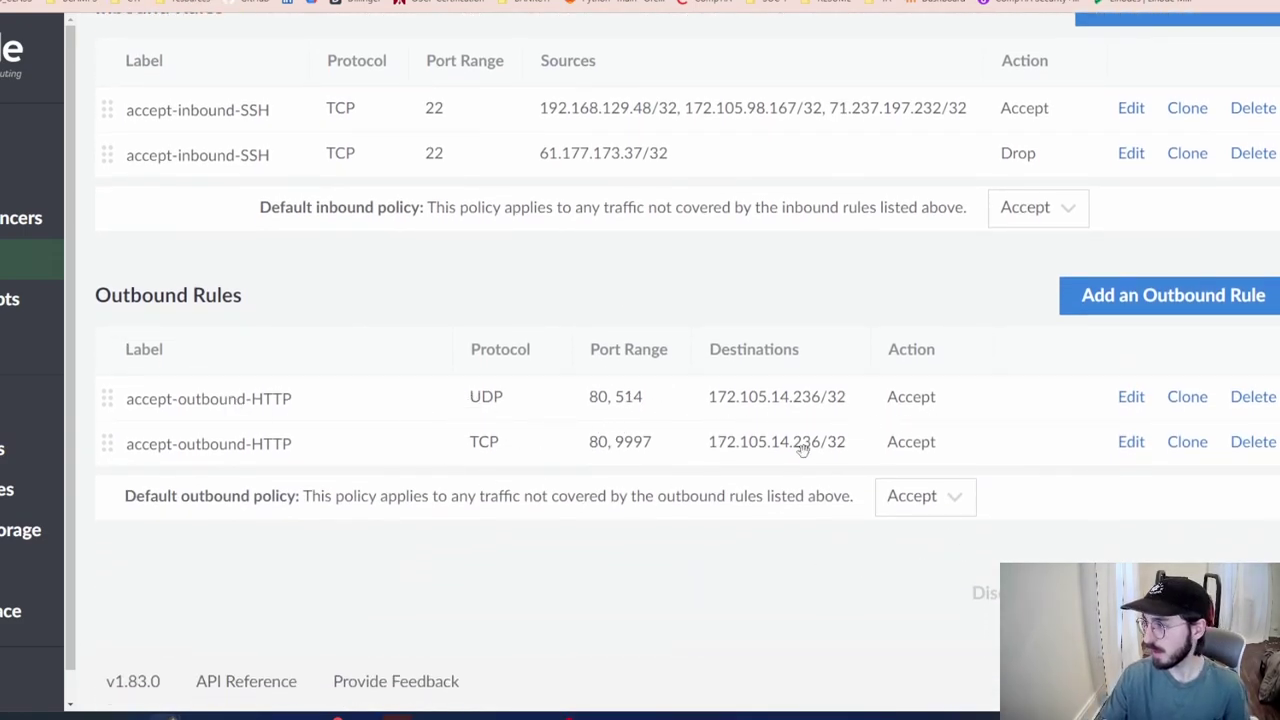
{"action": "scroll", "coordinate": [689, 517], "scroll_direction": "up", "scroll_amount": 1}
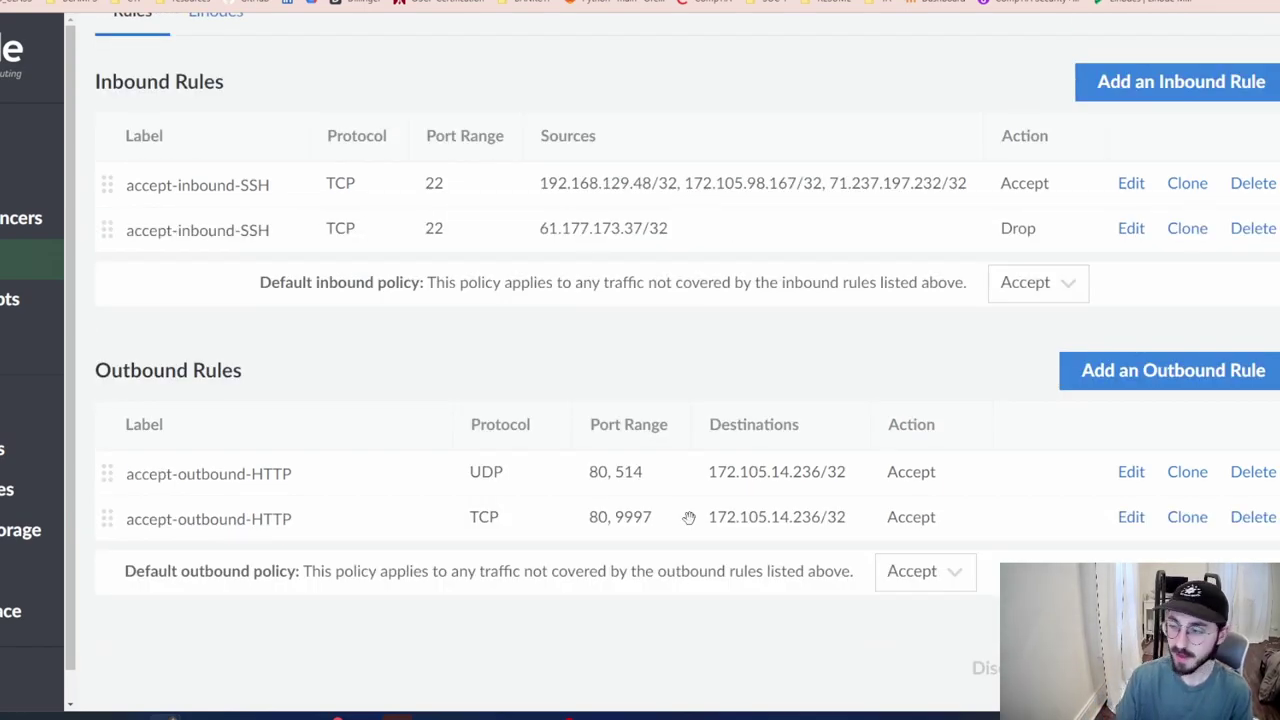
{"action": "scroll", "coordinate": [471, 180], "scroll_direction": "up", "scroll_amount": 2}
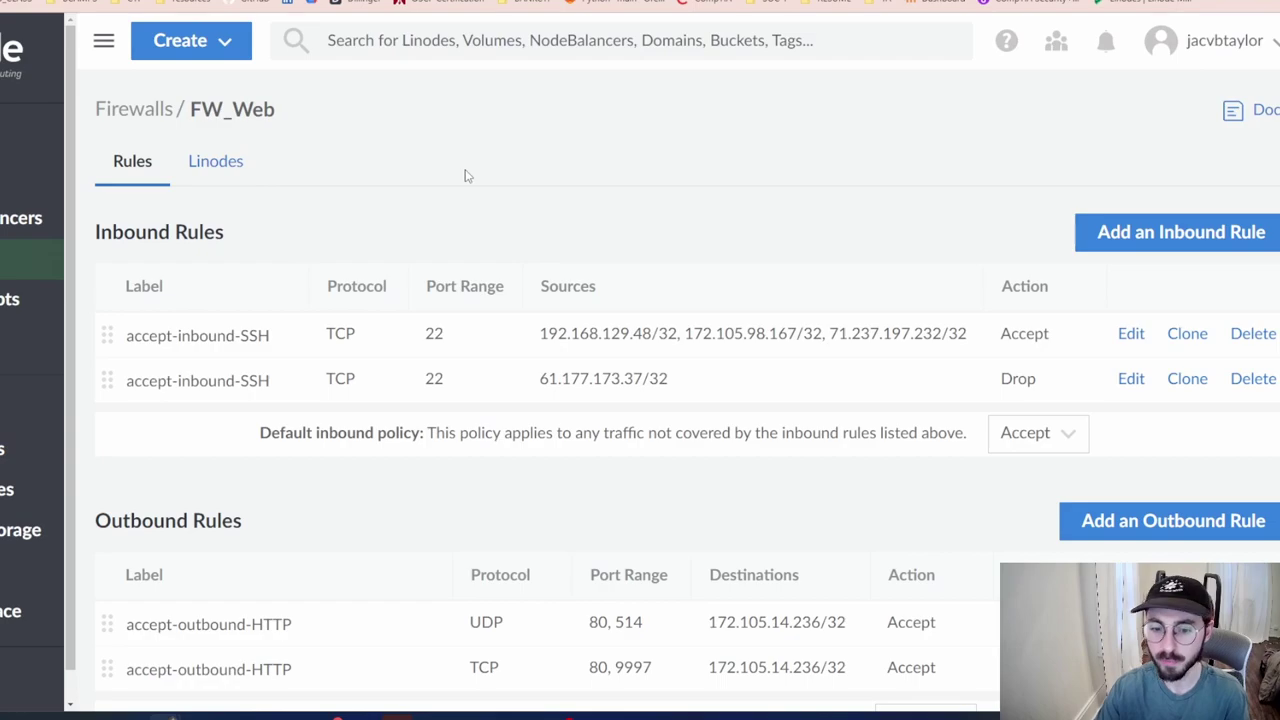
{"action": "left_click", "coordinate": [30, 138]}
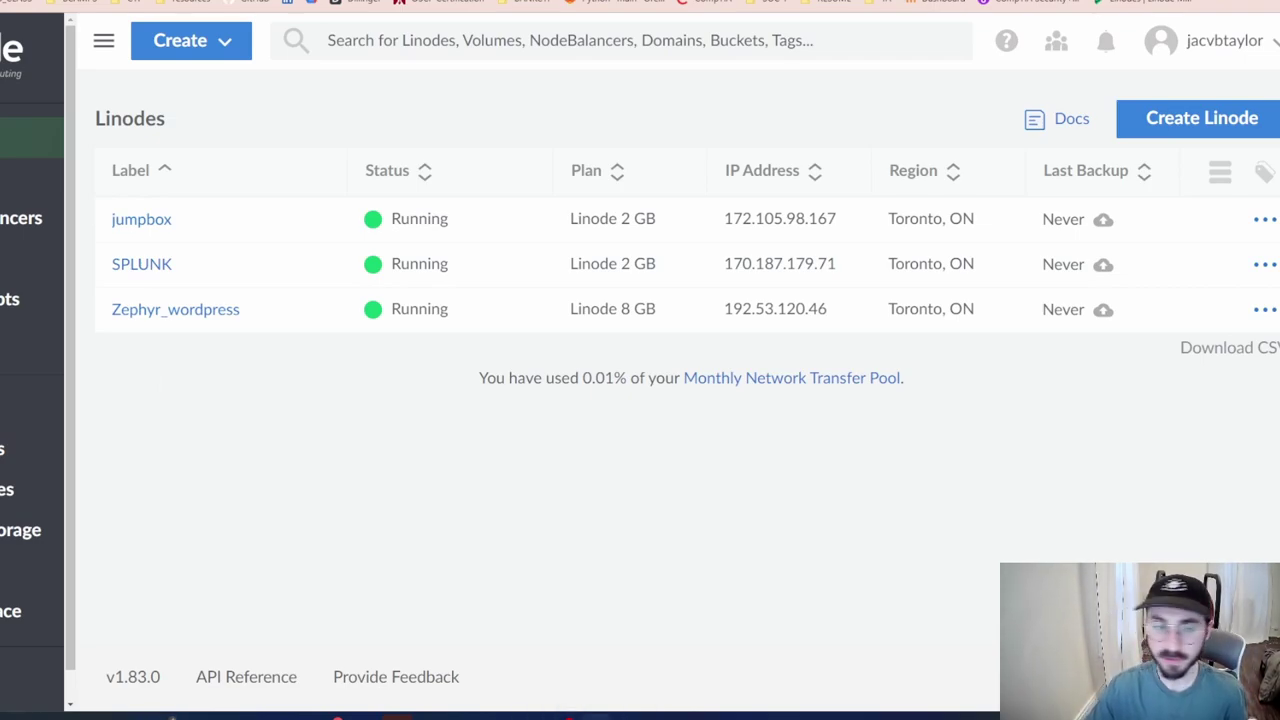
{"action": "left_click", "coordinate": [400, 716]}
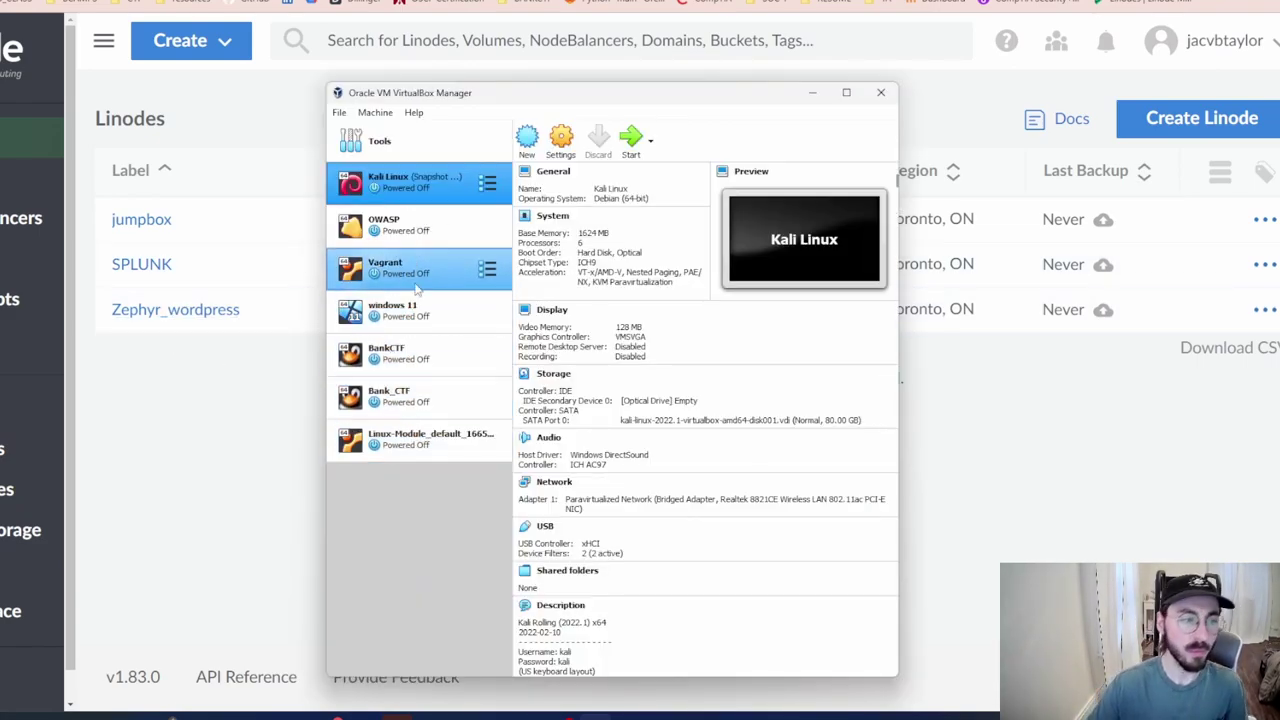
{"action": "left_click", "coordinate": [813, 93]}
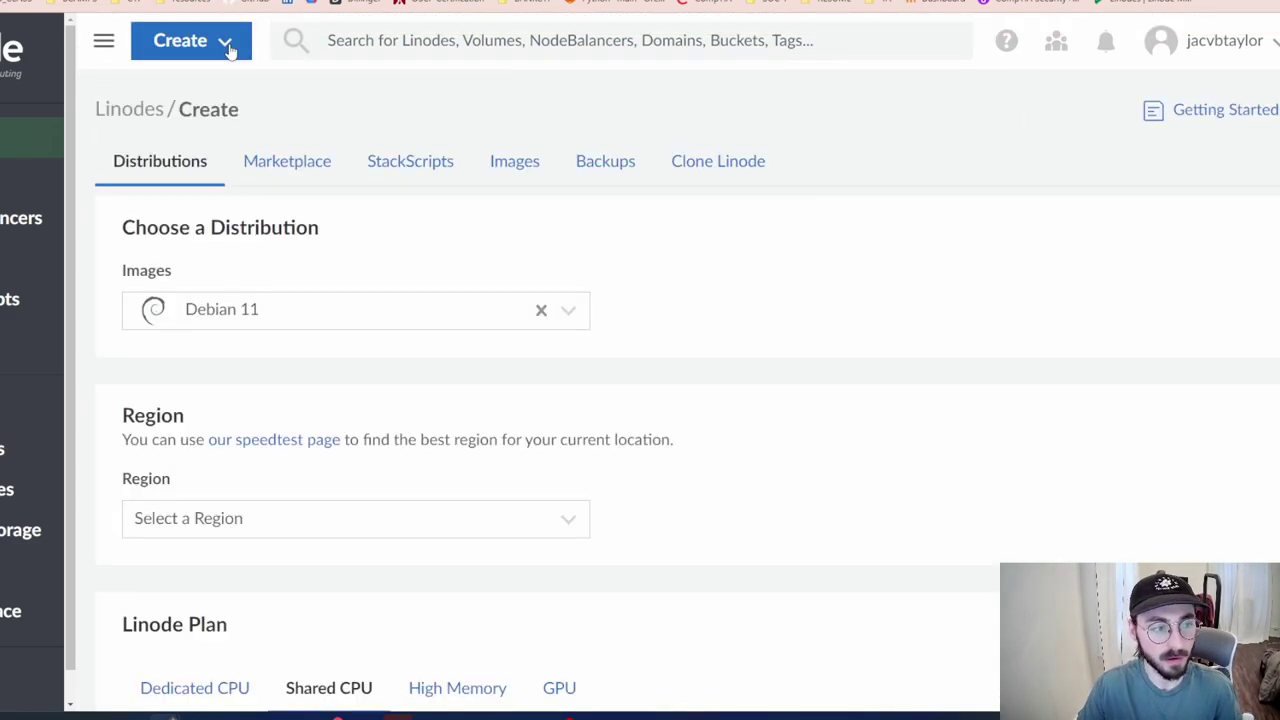
{"action": "left_click", "coordinate": [228, 50]}
{"action": "left_click", "coordinate": [228, 50]}
{"action": "left_click", "coordinate": [228, 36]}
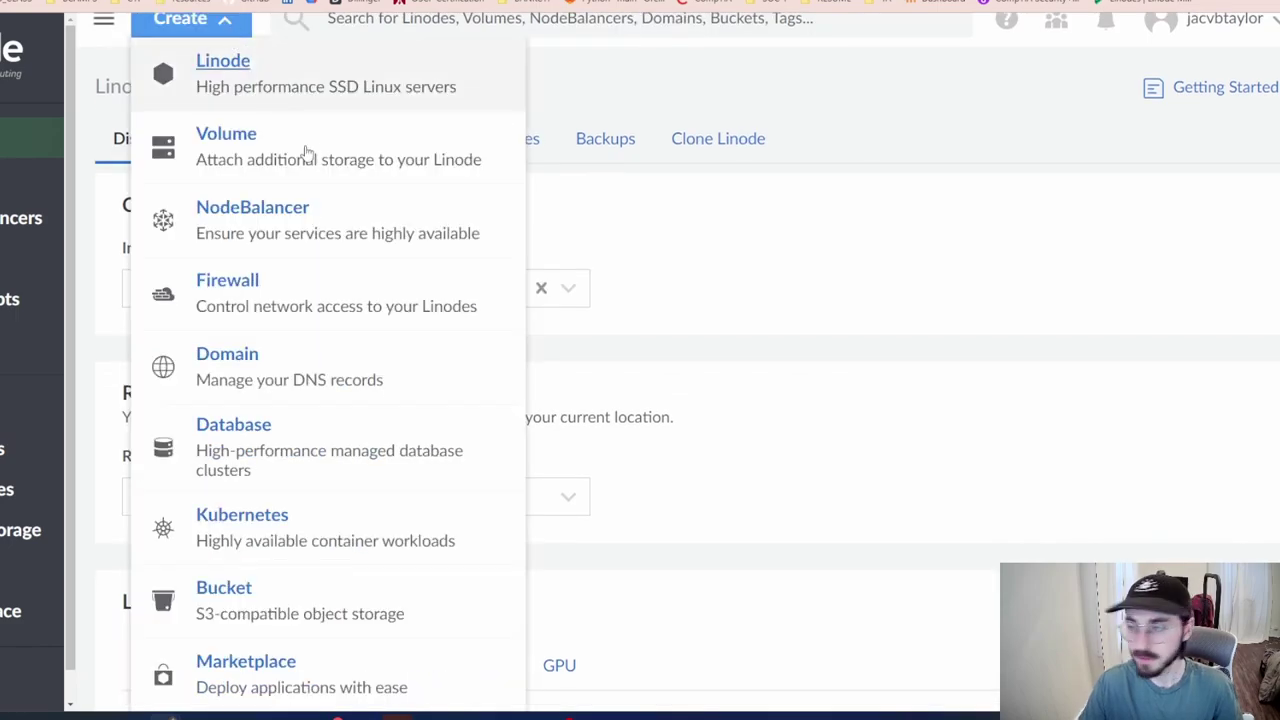
{"action": "left_click", "coordinate": [323, 663]}
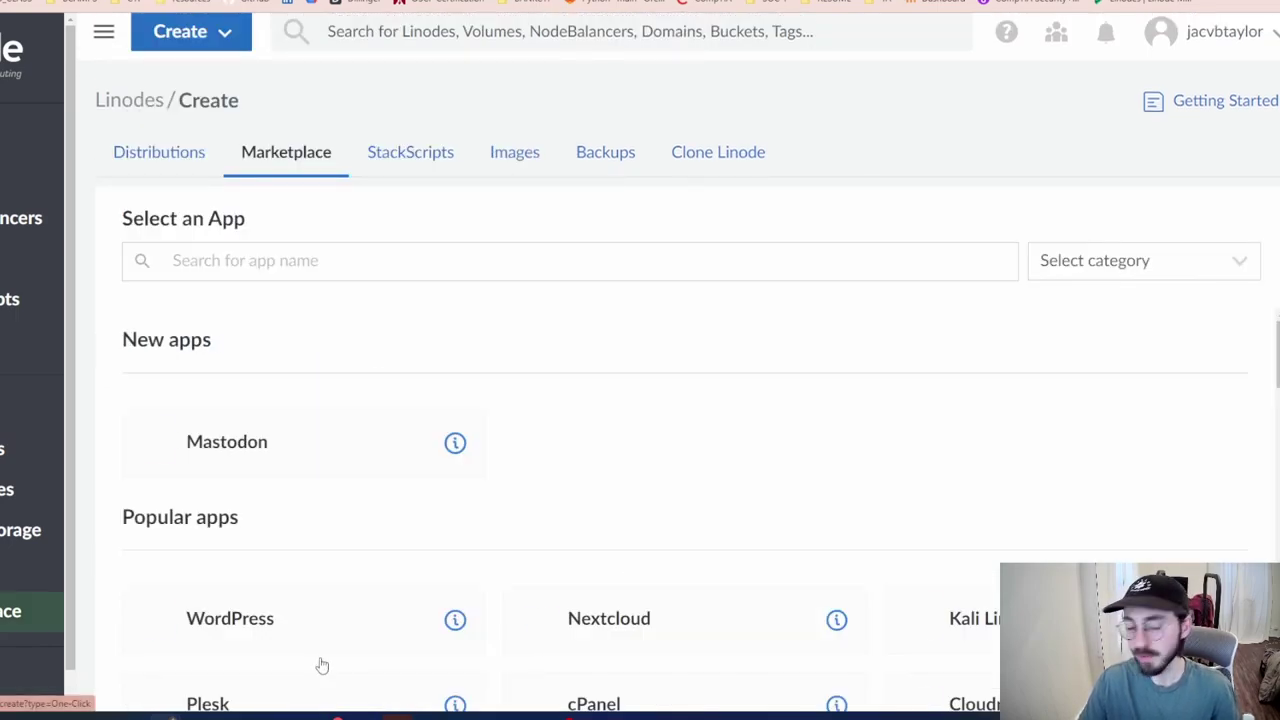
{"action": "scroll", "coordinate": [294, 369], "scroll_direction": "down", "scroll_amount": 3}
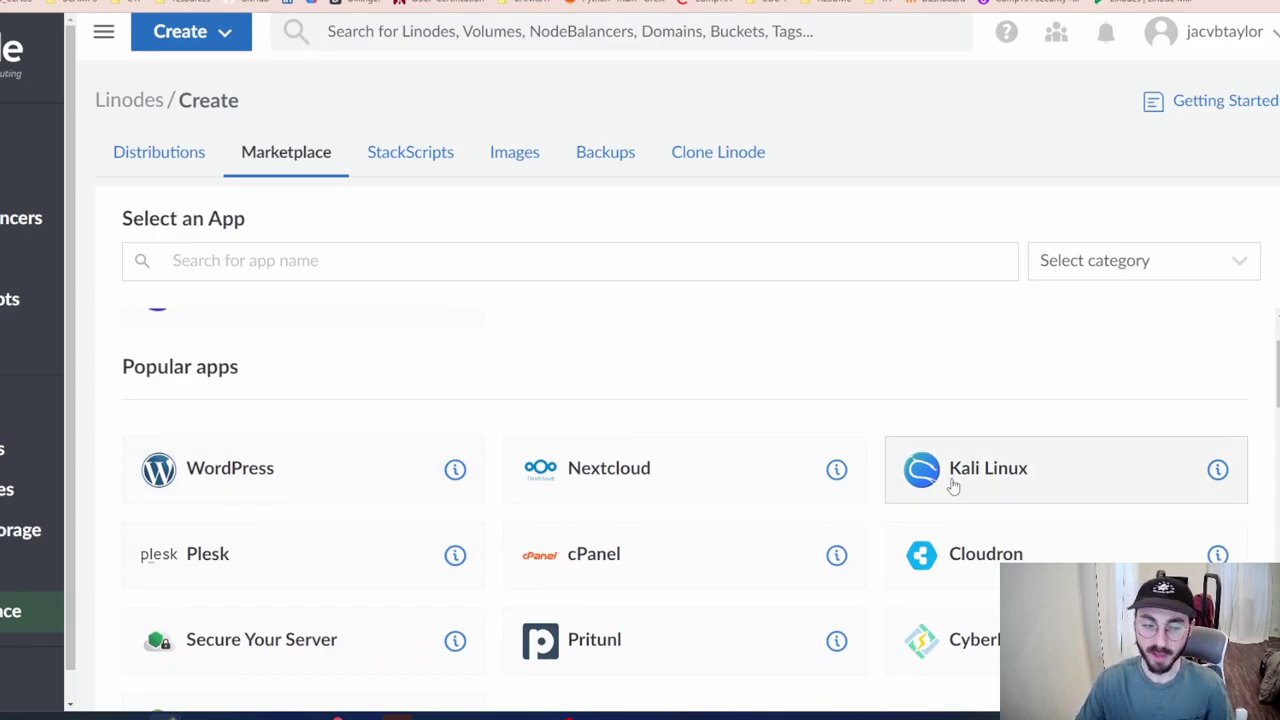
{"action": "scroll", "coordinate": [952, 485], "scroll_direction": "down", "scroll_amount": 2}
{"action": "scroll", "coordinate": [728, 491], "scroll_direction": "down", "scroll_amount": 4}
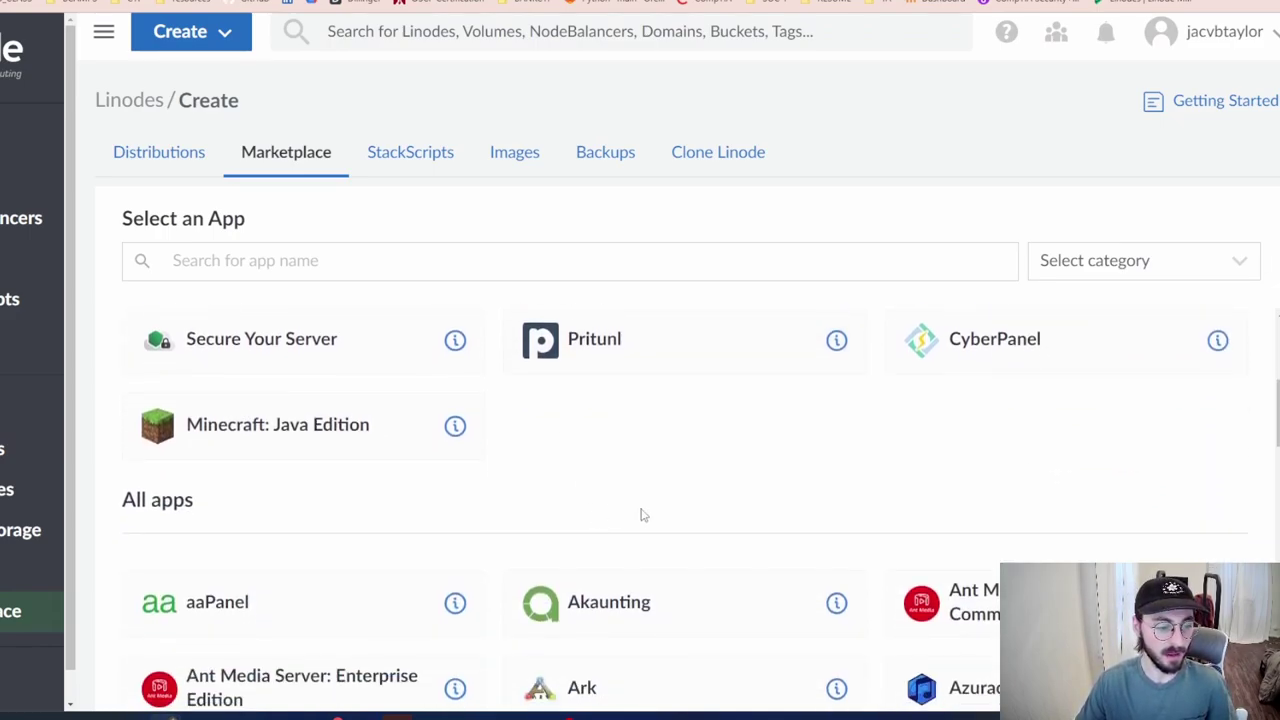
{"action": "scroll", "coordinate": [700, 500], "scroll_direction": "up", "scroll_amount": 3}
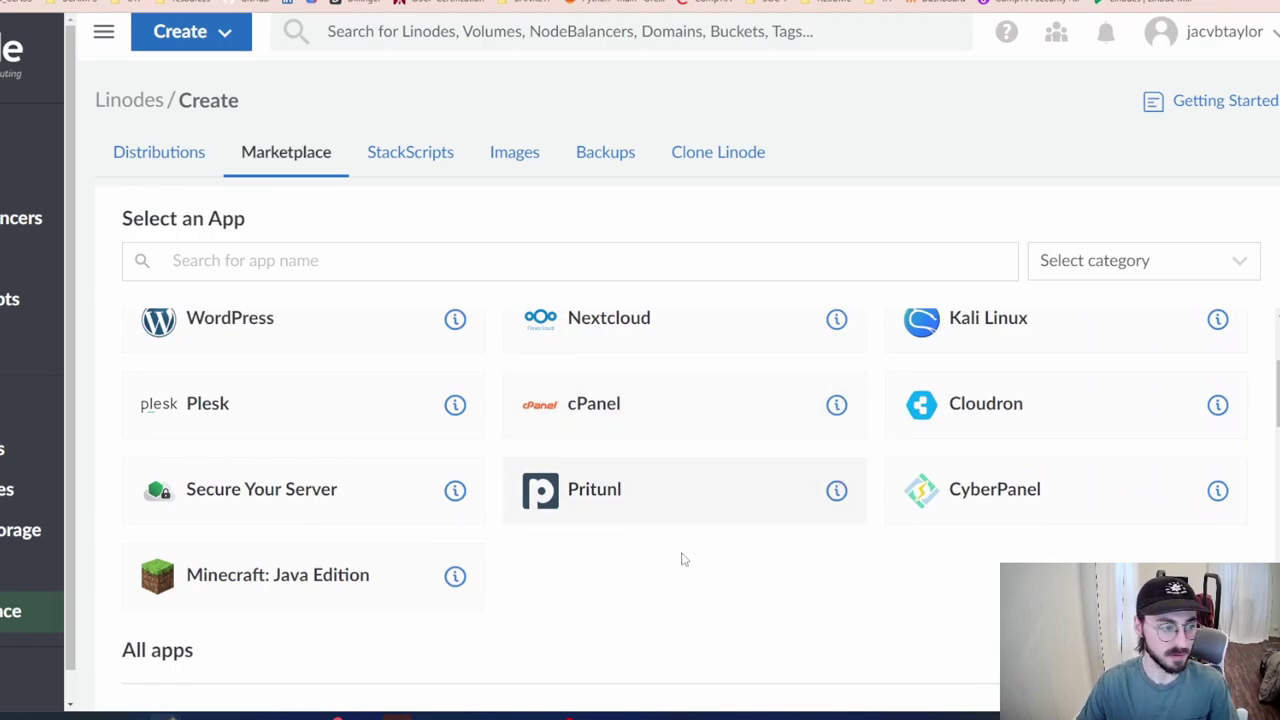
{"action": "scroll", "coordinate": [680, 558], "scroll_direction": "down", "scroll_amount": 5}
{"action": "scroll", "coordinate": [680, 550], "scroll_direction": "down", "scroll_amount": 2}
{"action": "scroll", "coordinate": [306, 300], "scroll_direction": "up", "scroll_amount": 5}
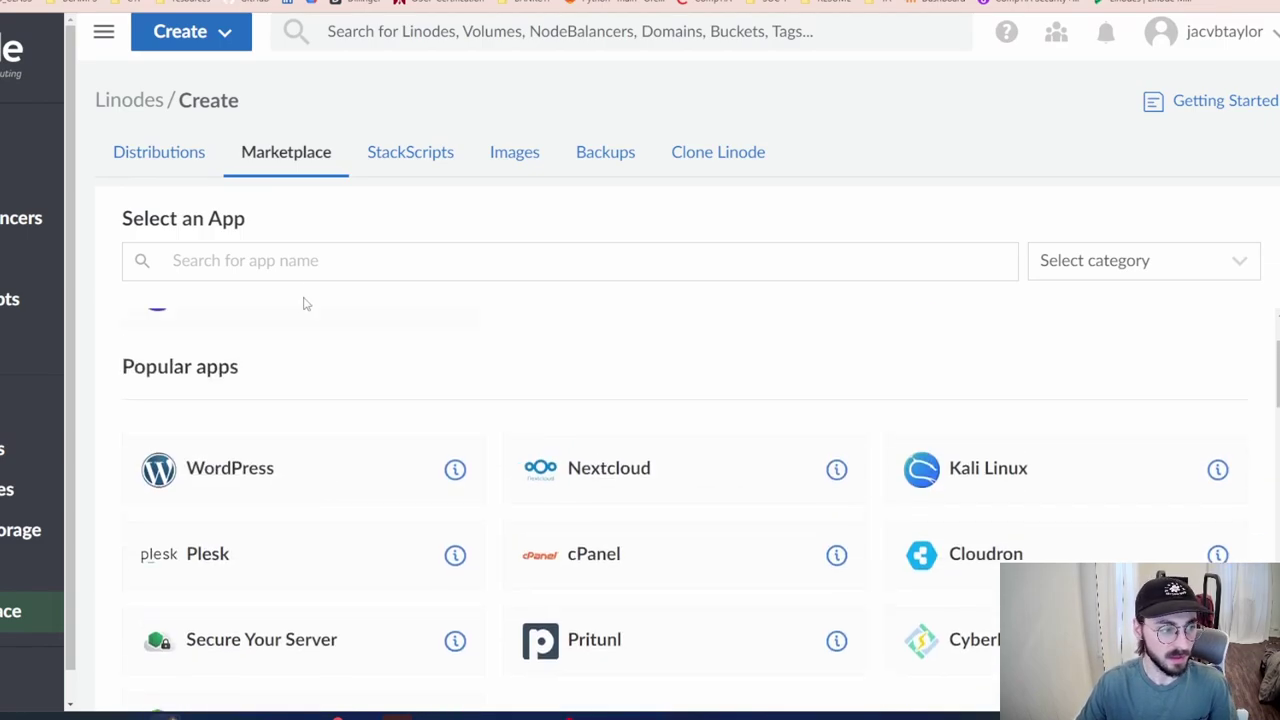
{"action": "left_click", "coordinate": [316, 260]}
{"action": "type", "text": "splunk"}
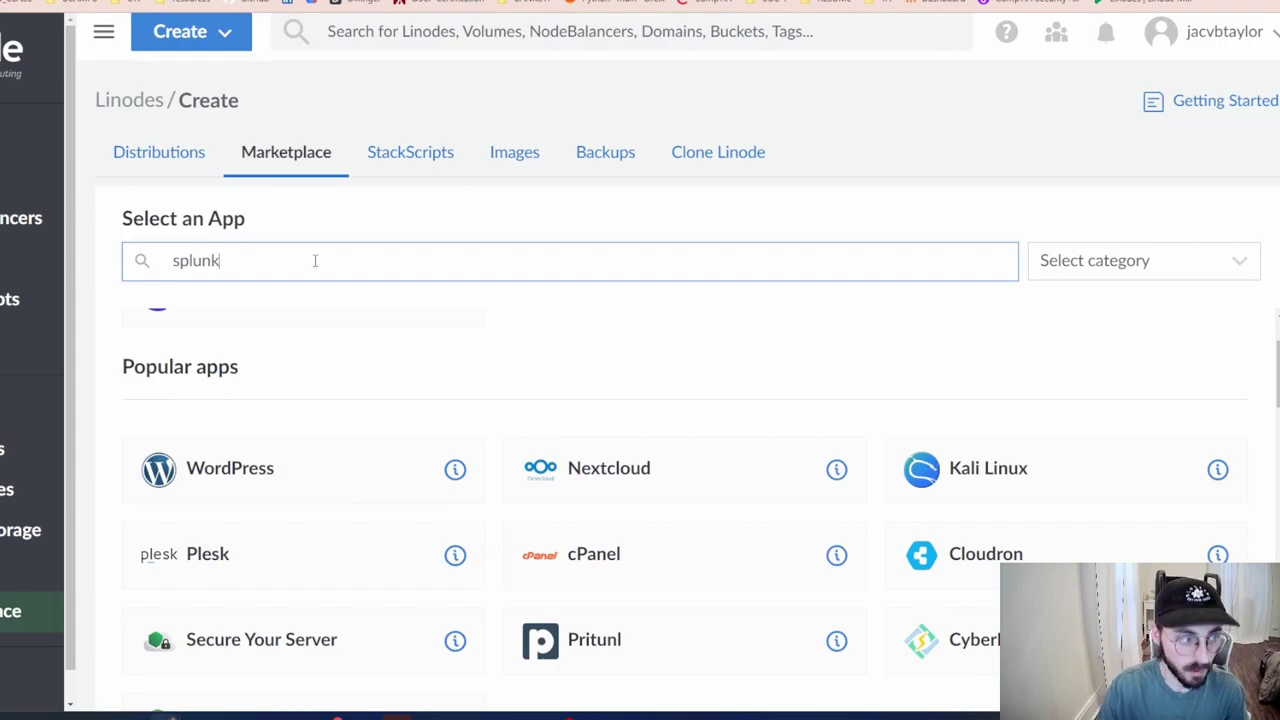
{"action": "key", "text": "ctrl+a"}
{"action": "key", "text": "BackSpace"}
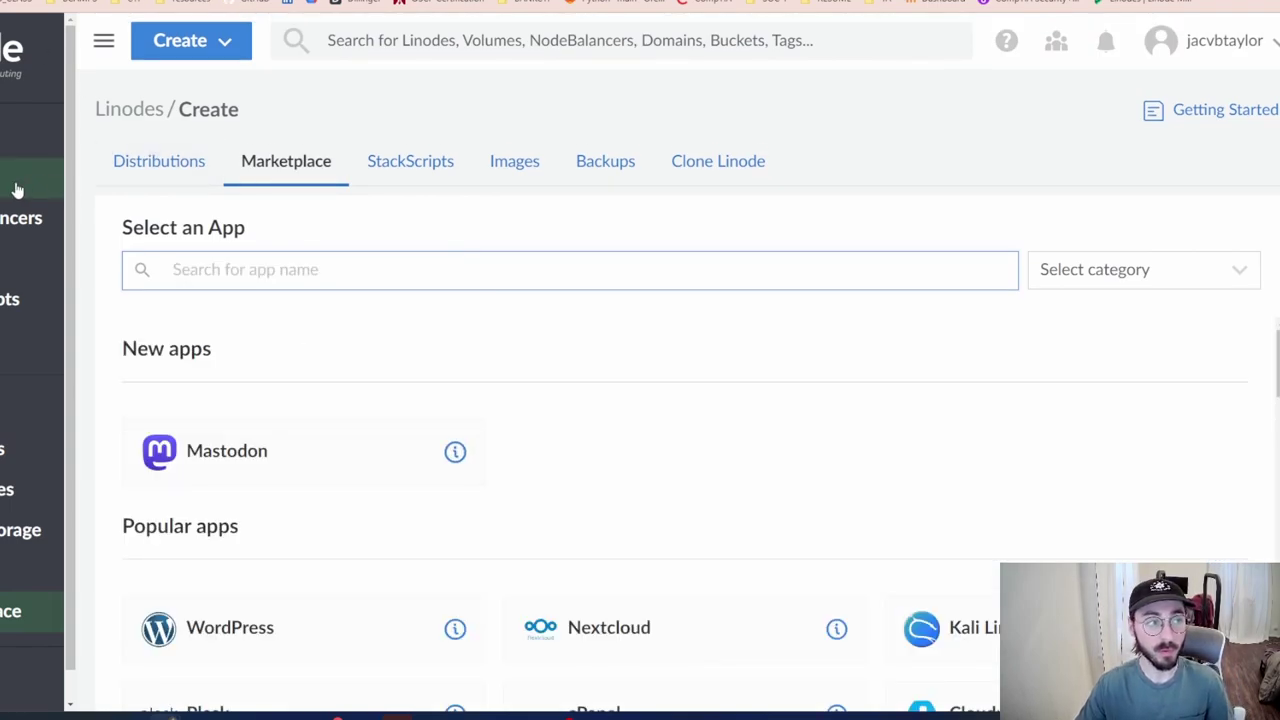
{"action": "key", "text": "alt+Left"}
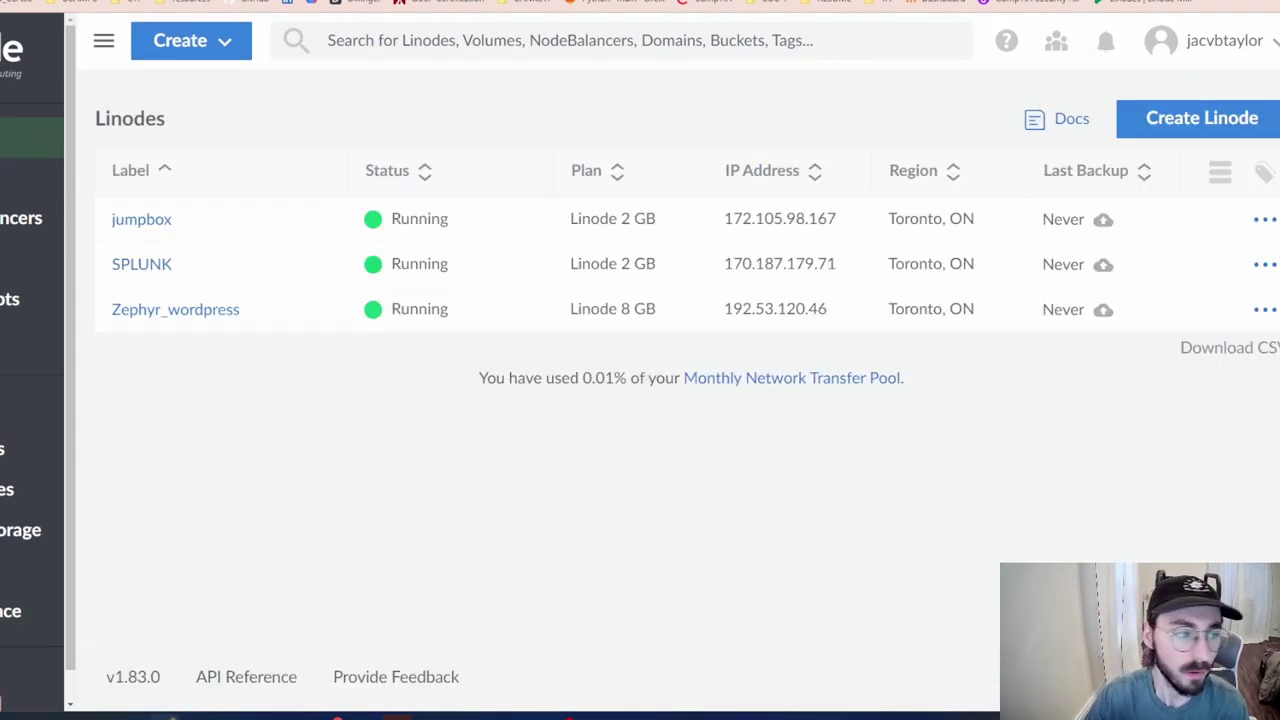
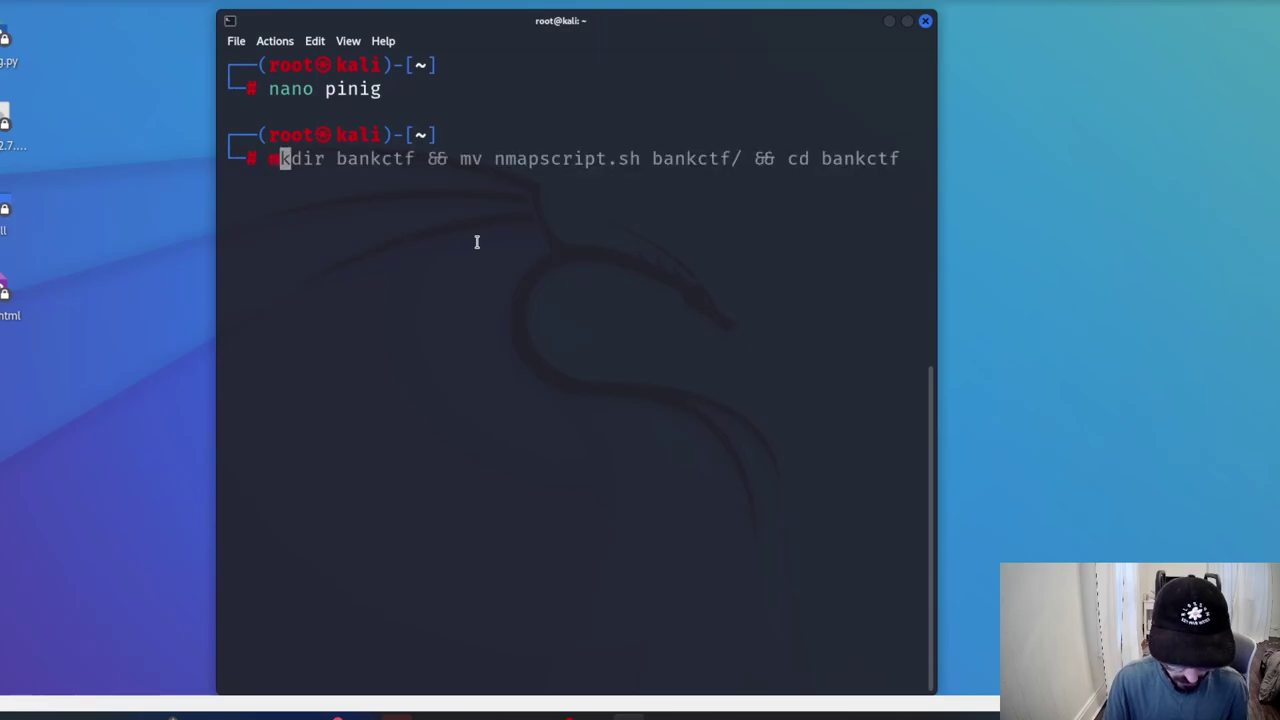
Step: Rename the script pinig to ping with mv, then list the home directory to confirm
{"action": "key", "text": "BackSpace"}
{"action": "key", "text": "BackSpace"}
{"action": "type", "text": "v pin"}
{"action": "key", "text": "BackSpace"}
{"action": "key", "text": "Tab"}
{"action": "type", "text": "ping"}
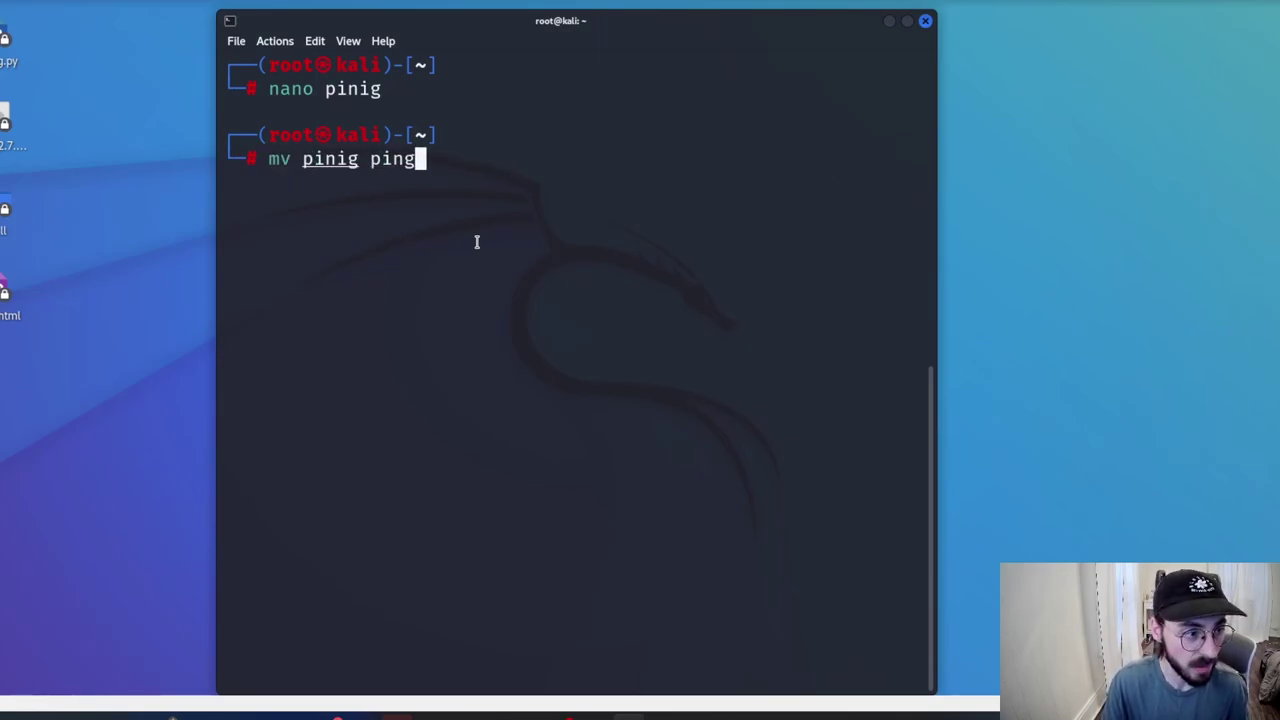
{"action": "key", "text": "Return"}
{"action": "type", "text": "ls"}
{"action": "key", "text": "Return"}
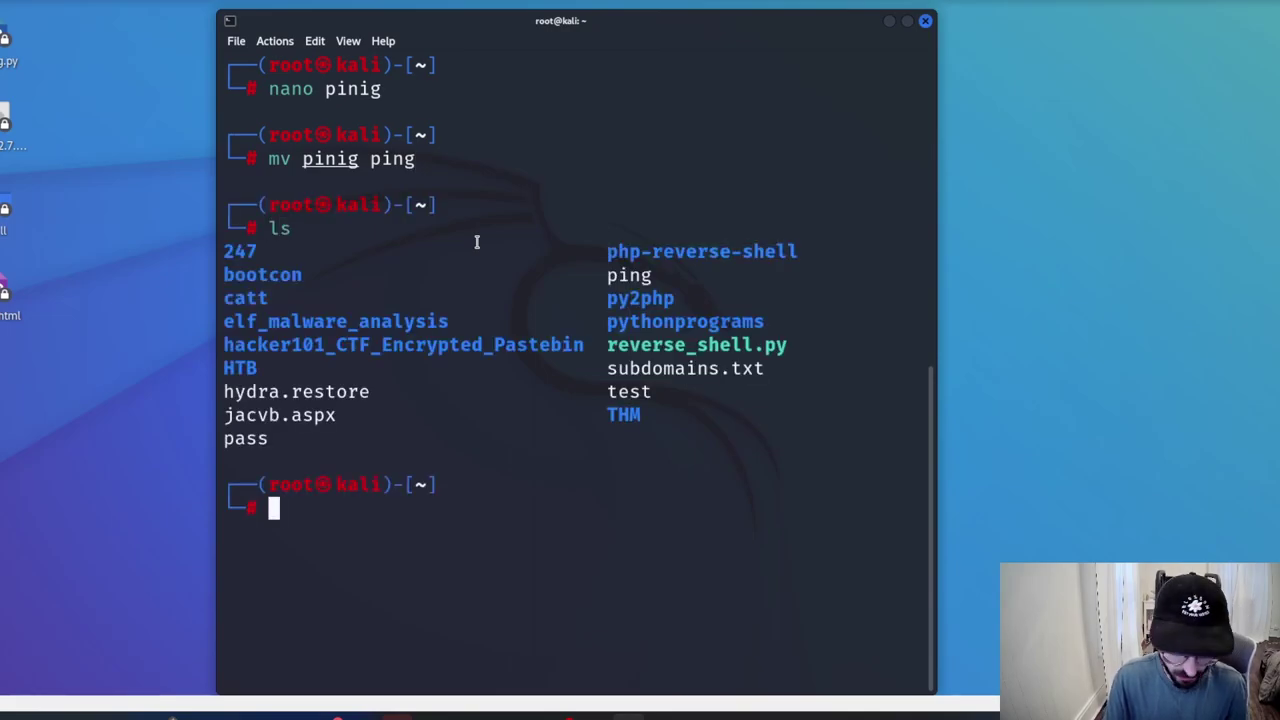
Step: Make the ping script executable by editing the earlier chmod +x command to target ping
{"action": "key", "text": "Up"}
{"action": "key", "text": "Home"}
{"action": "key", "text": "Right"}
{"action": "key", "text": "Right"}
{"action": "key", "text": "Right"}
{"action": "key", "text": "Right"}
{"action": "key", "text": "Right"}
{"action": "key", "text": "Right"}
{"action": "key", "text": "Right"}
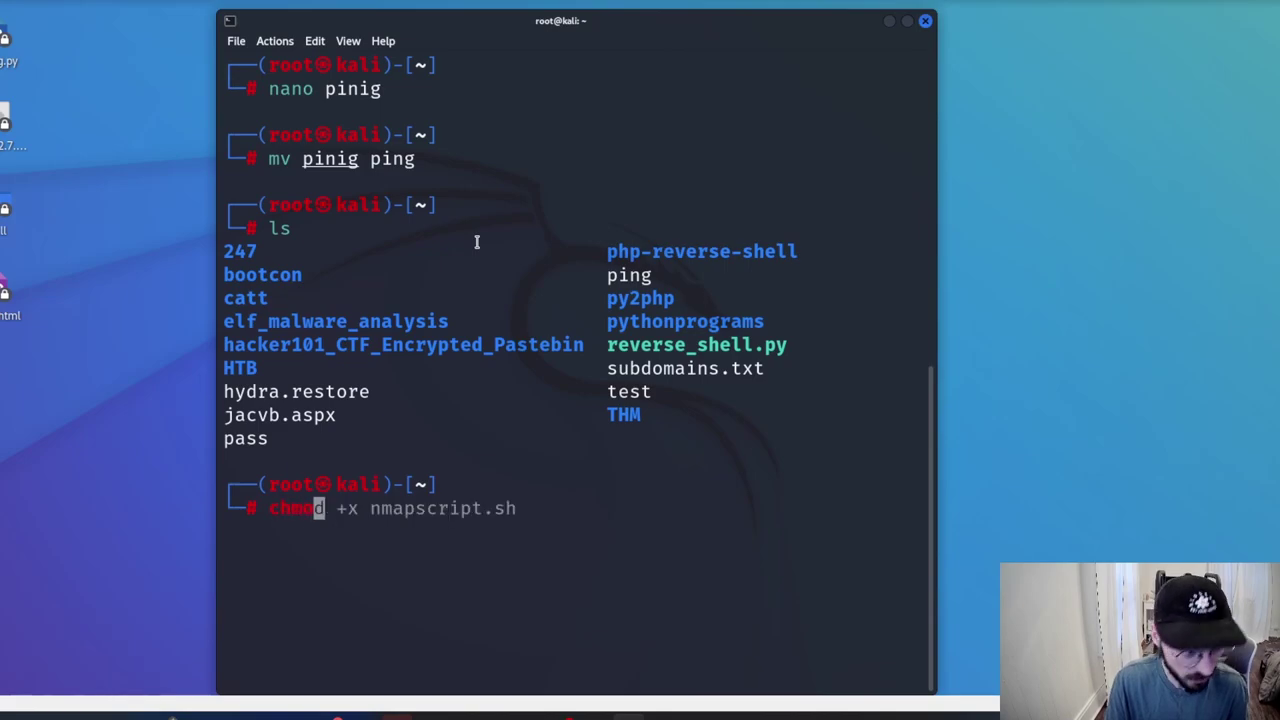
{"action": "key", "text": "Right"}
{"action": "key", "text": "Right"}
{"action": "key", "text": "ctrl+k"}
{"action": "type", "text": "ping"}
{"action": "key", "text": "Return"}
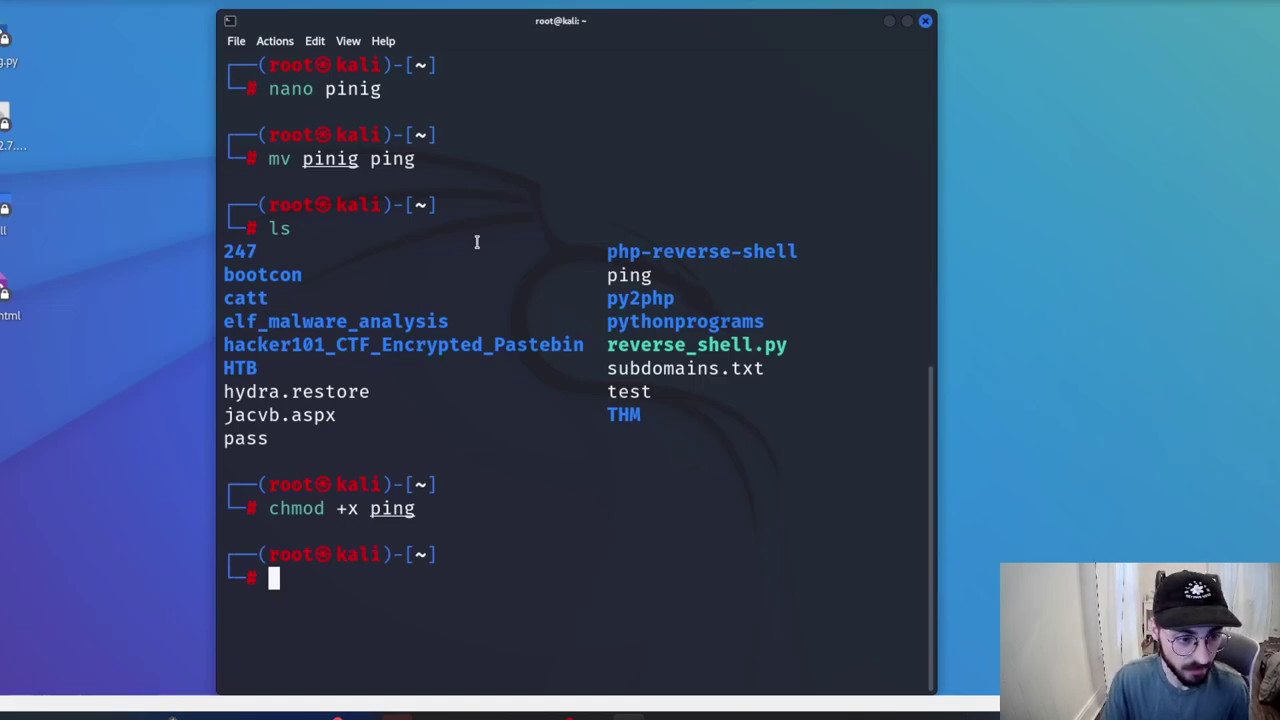
Step: List files to confirm ping is executable, clear the screen, and start ./ping
{"action": "type", "text": "ls"}
{"action": "key", "text": "Return"}
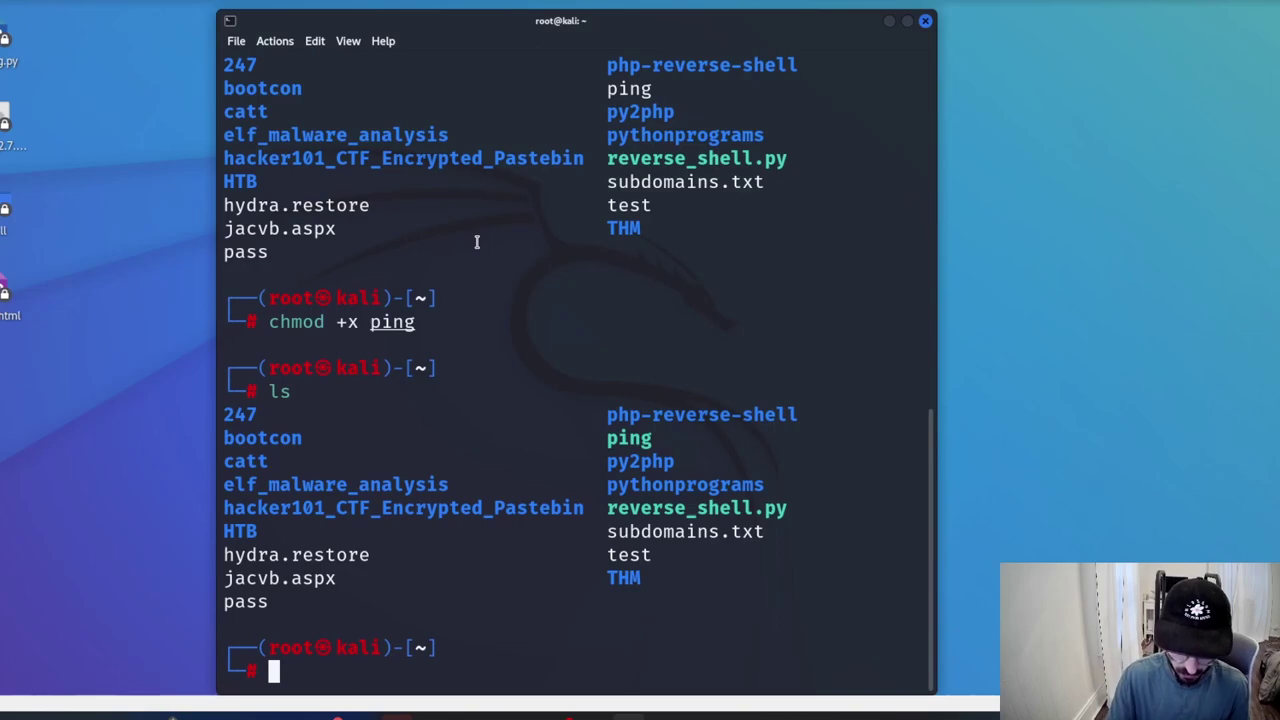
{"action": "key", "text": "ctrl+l"}
{"action": "type", "text": "./p"}
{"action": "key", "text": "Tab"}
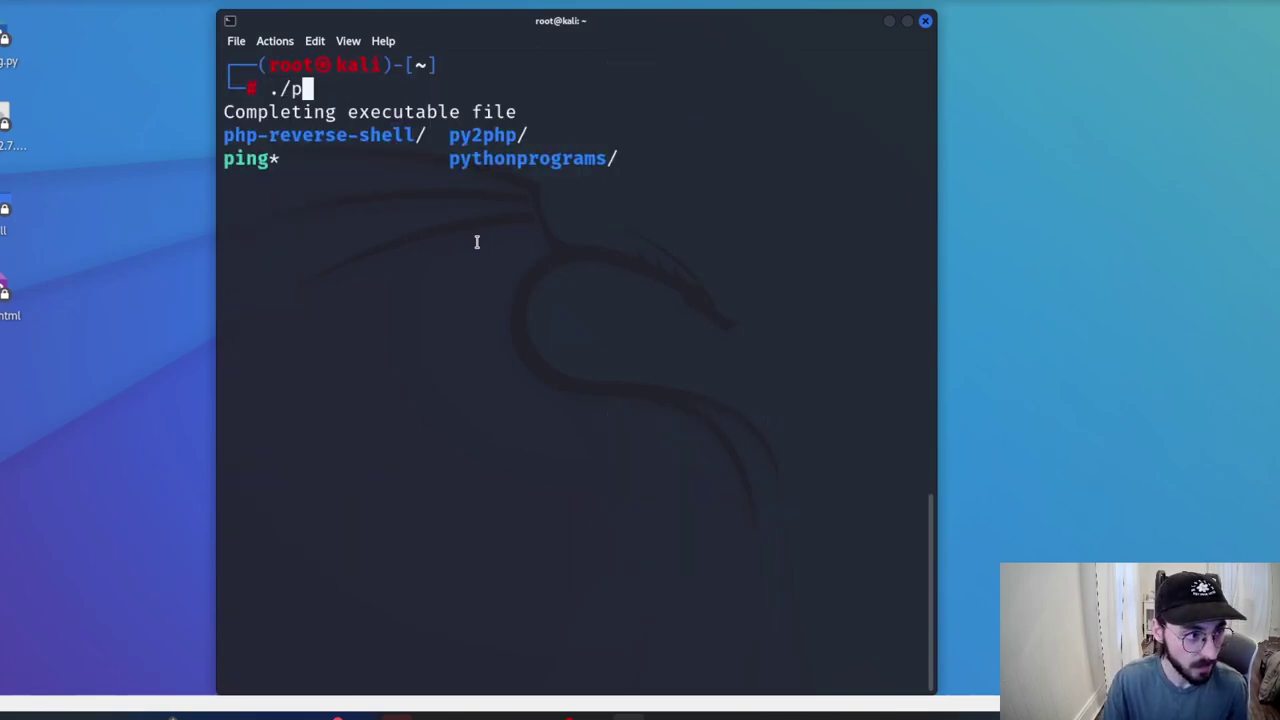
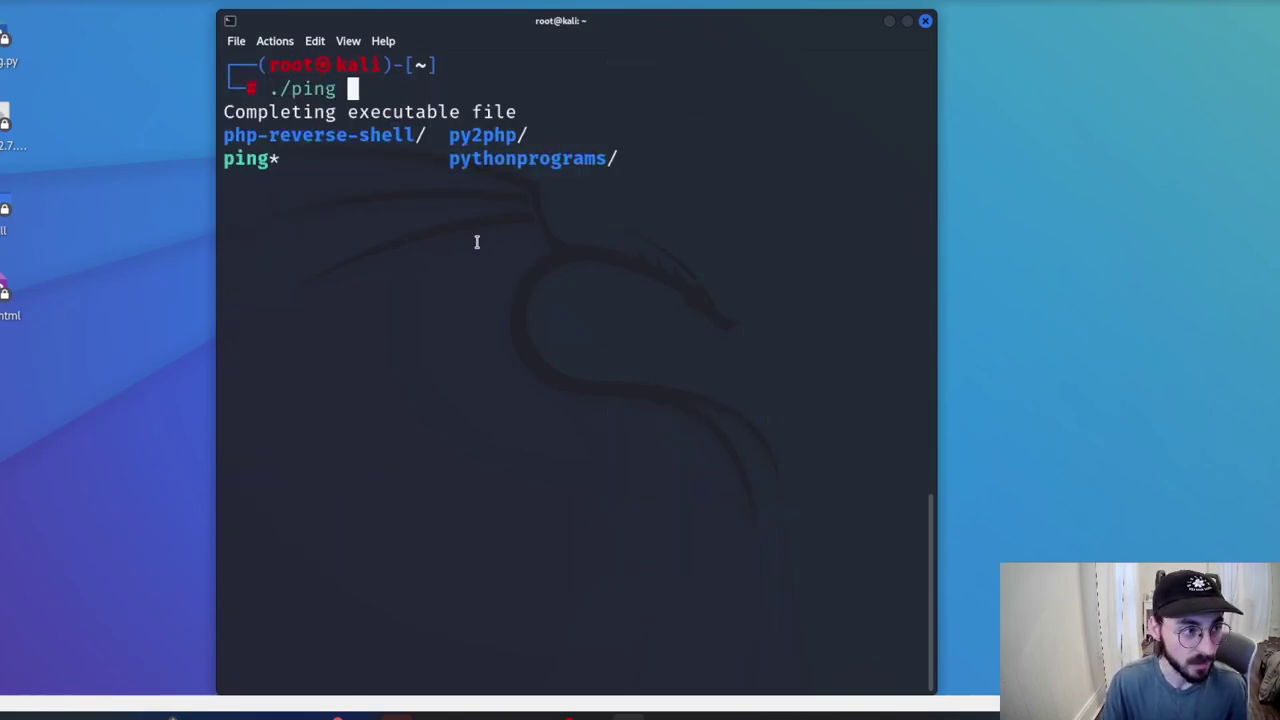
Step: Run ./ping against target 127.0.0.1 so it reports "[x]Host is up[x]"
{"action": "key", "text": "Return"}
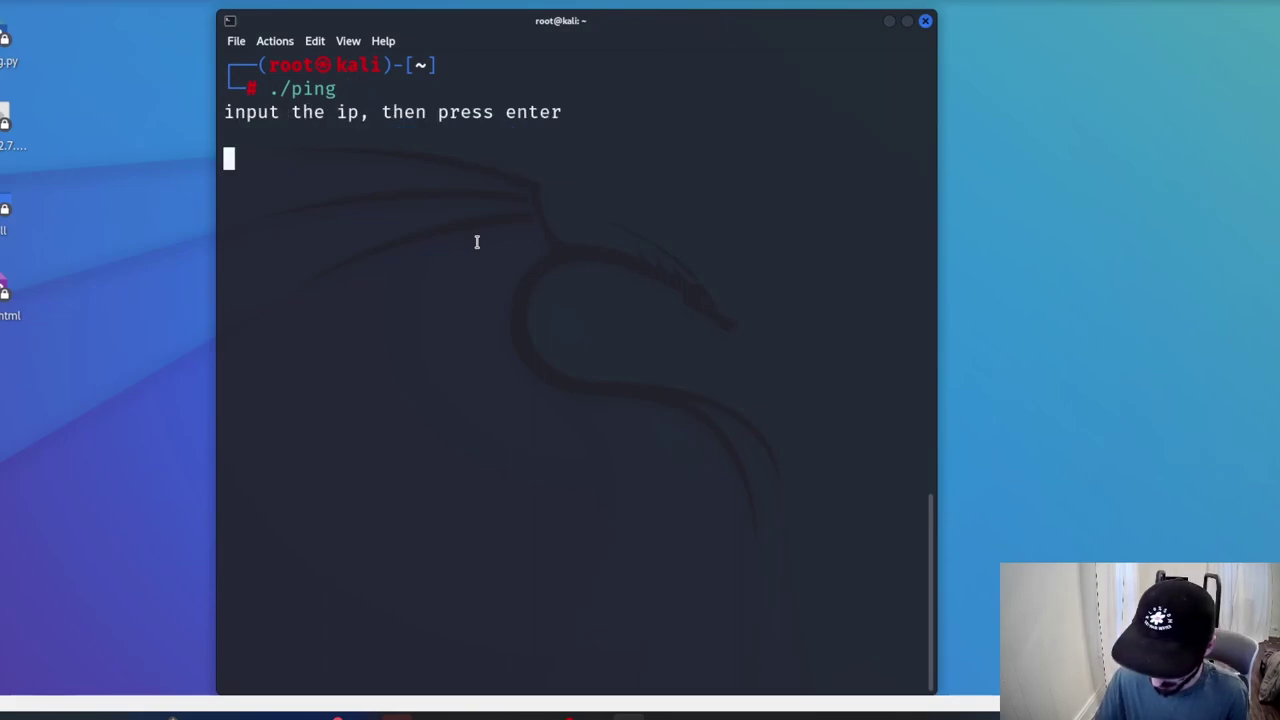
{"action": "type", "text": "127.0.0.1"}
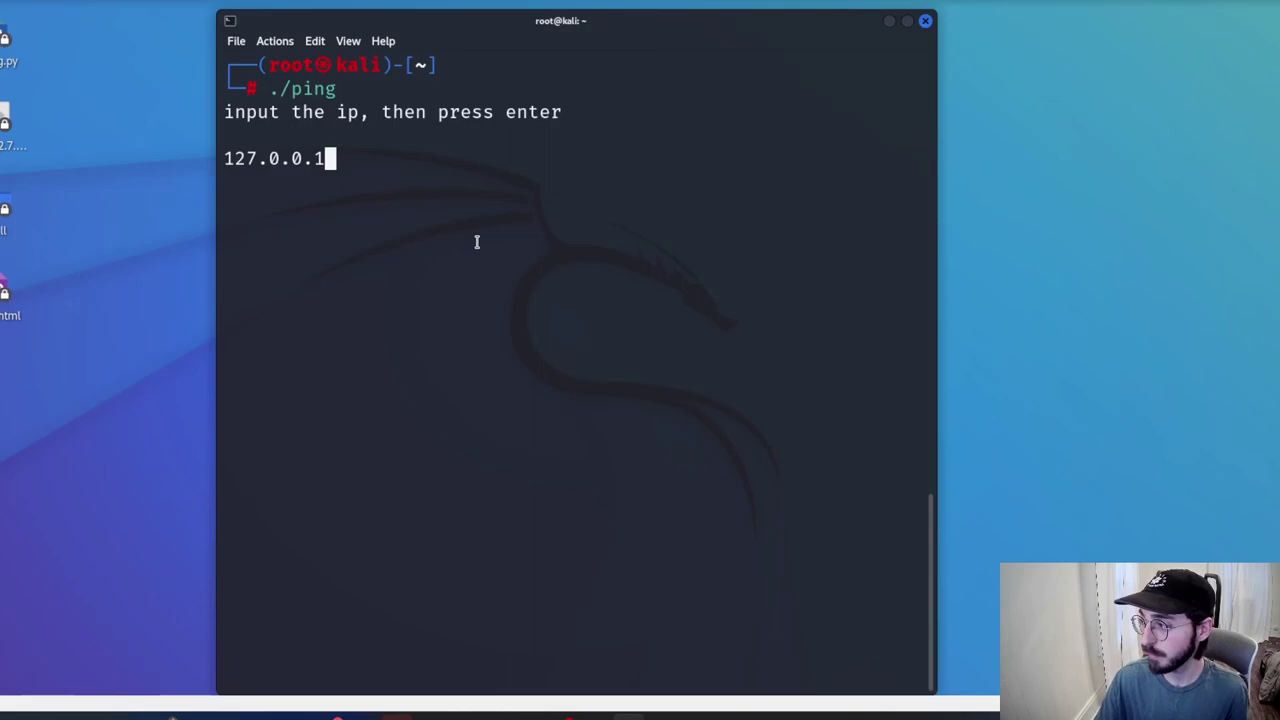
{"action": "key", "text": "Return"}
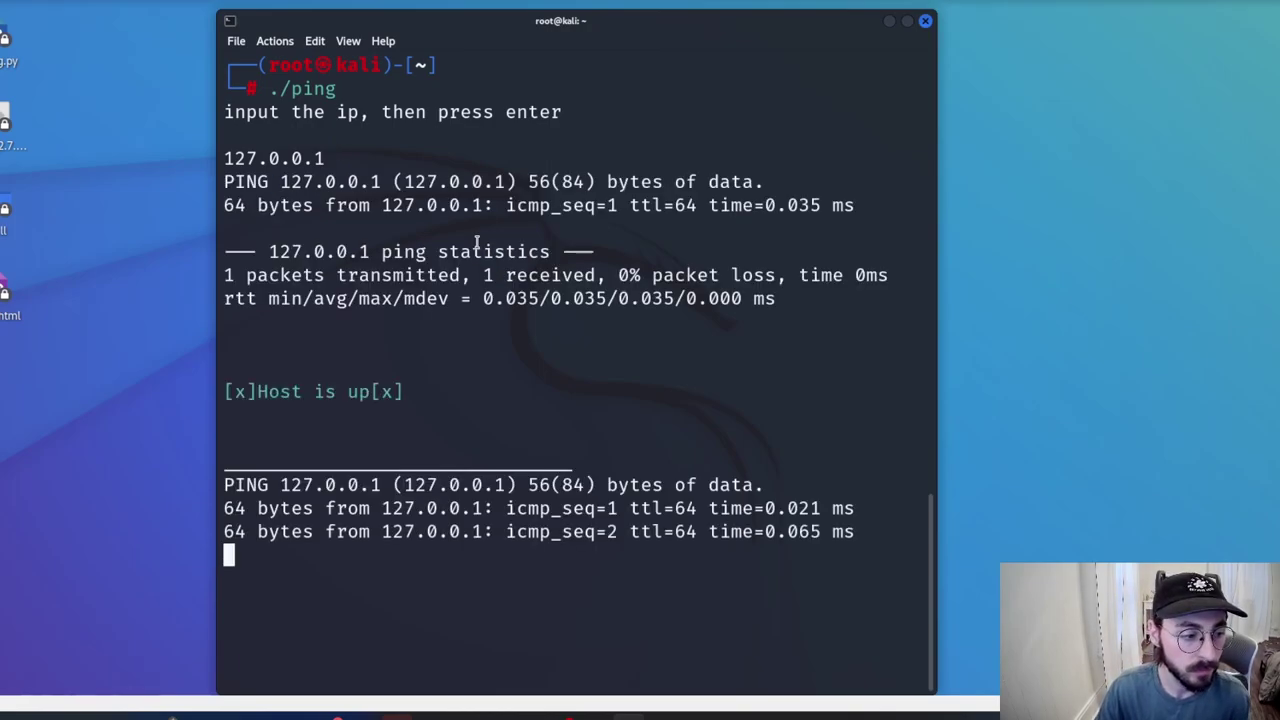
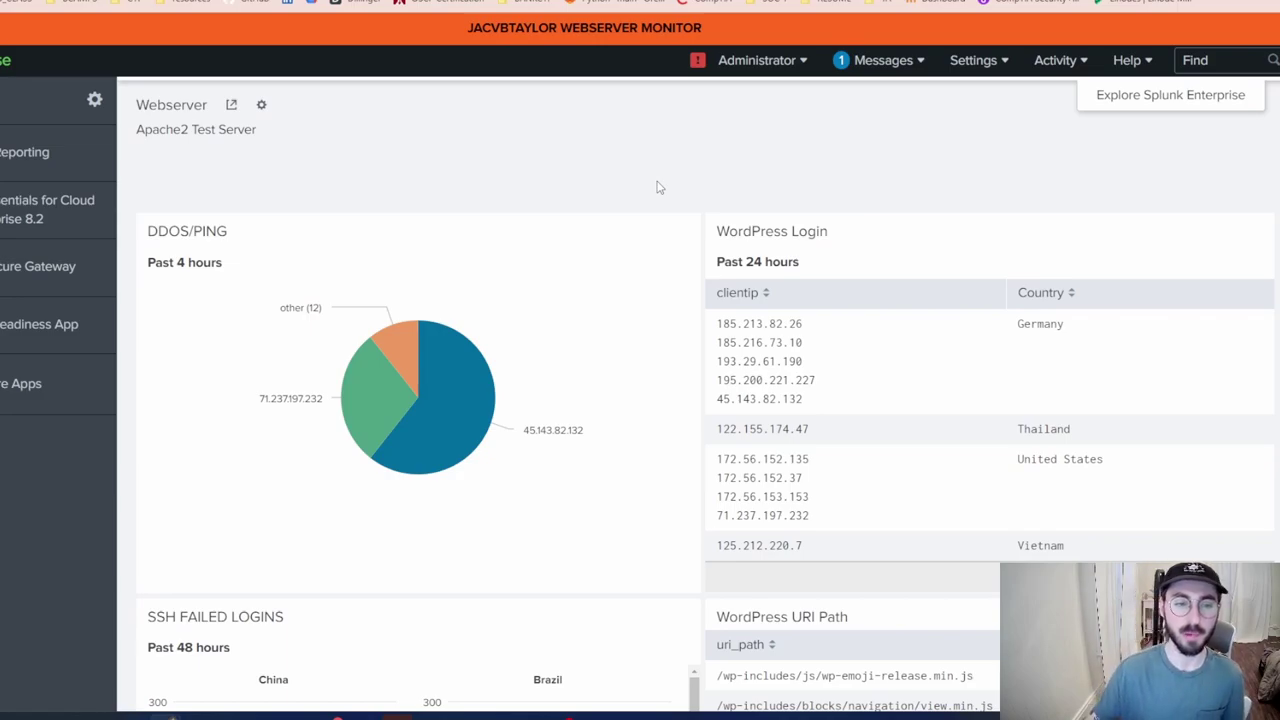
Step: Bring the WordPress URI Path panel into view and highlight its title as /wp-login.php reaches 100
{"action": "scroll", "coordinate": [787, 360], "scroll_direction": "down", "scroll_amount": 3}
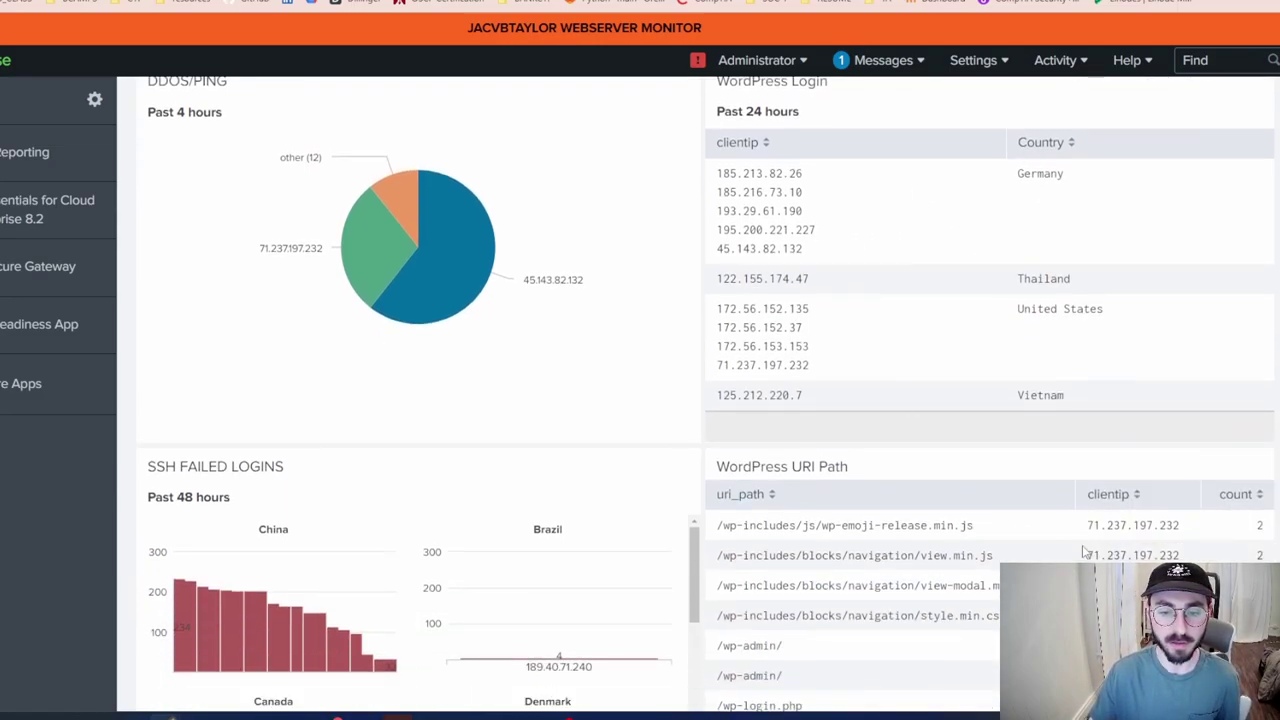
{"action": "scroll", "coordinate": [1103, 548], "scroll_direction": "down", "scroll_amount": 1}
{"action": "scroll", "coordinate": [1090, 540], "scroll_direction": "up", "scroll_amount": 1}
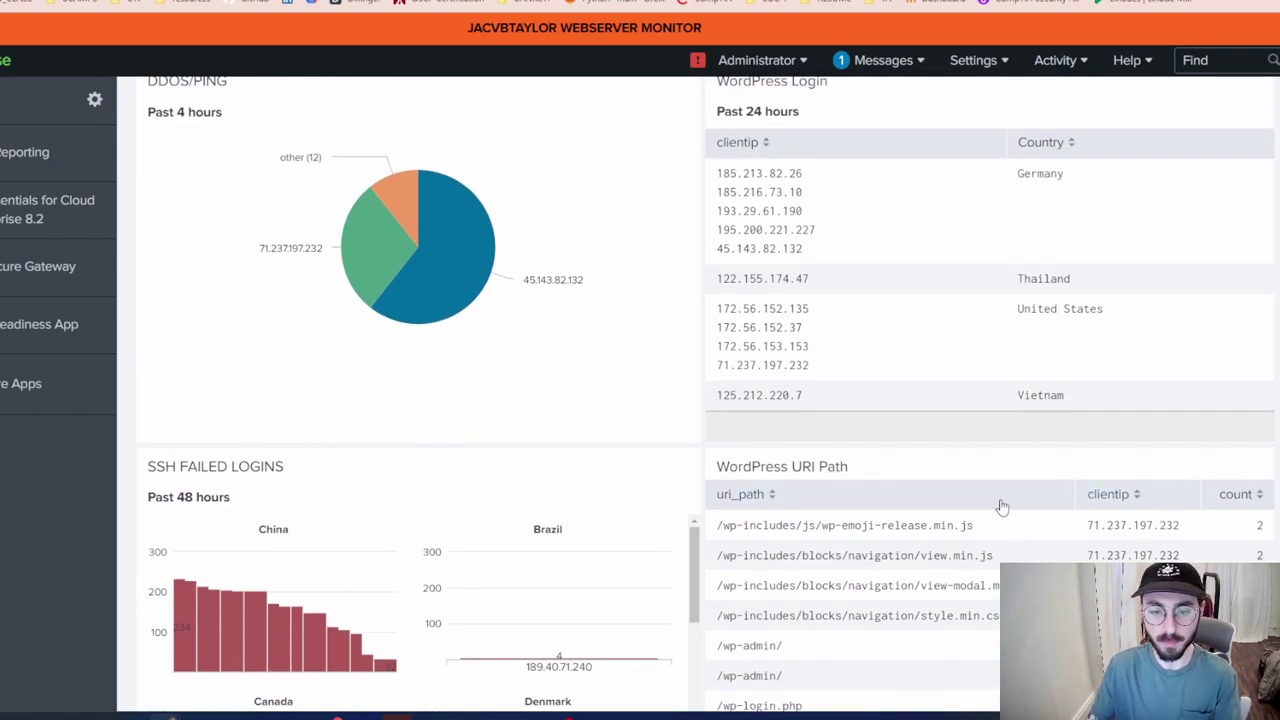
{"action": "left_click_drag", "start_coordinate": [790, 470], "coordinate": [900, 471]}
{"action": "left_click", "coordinate": [972, 465]}
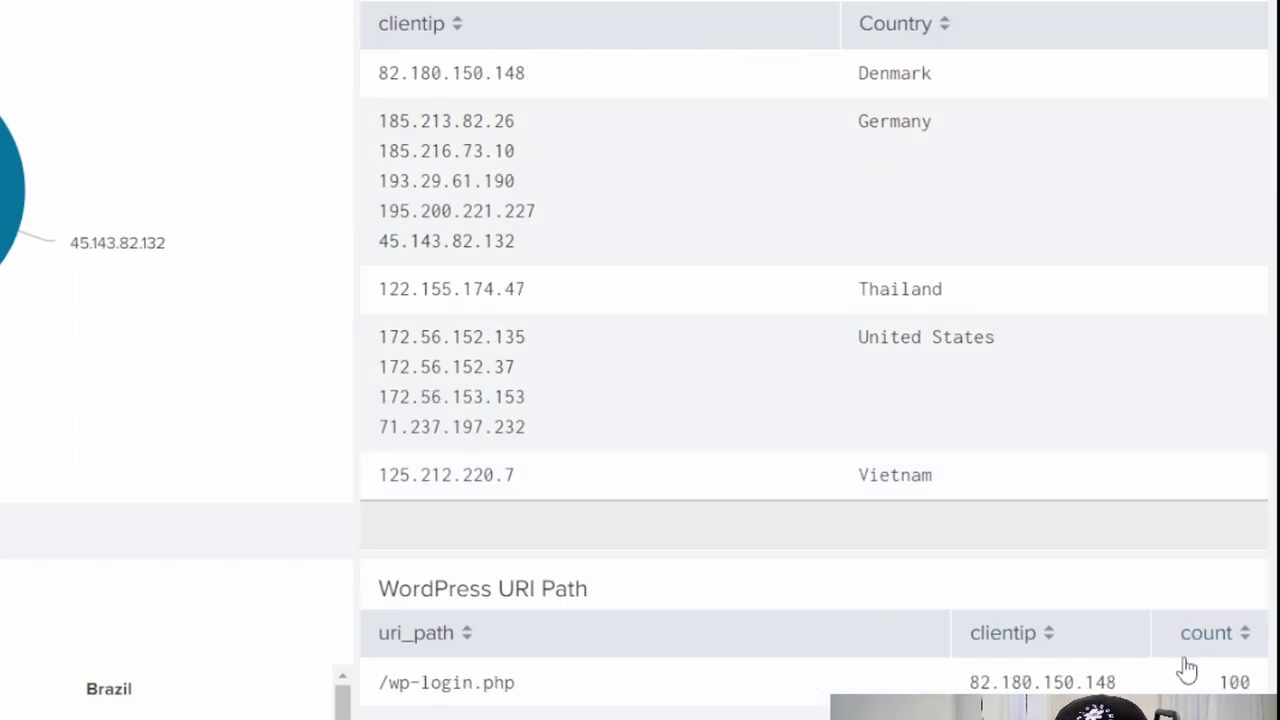
Step: Highlight the attacker IP 82.180.150.148 in WordPress Login as its wp-login.php count hits 200
{"action": "scroll", "coordinate": [1150, 640], "scroll_direction": "down", "scroll_amount": 3}
{"action": "left_click_drag", "start_coordinate": [1163, 449], "coordinate": [1134, 451]}
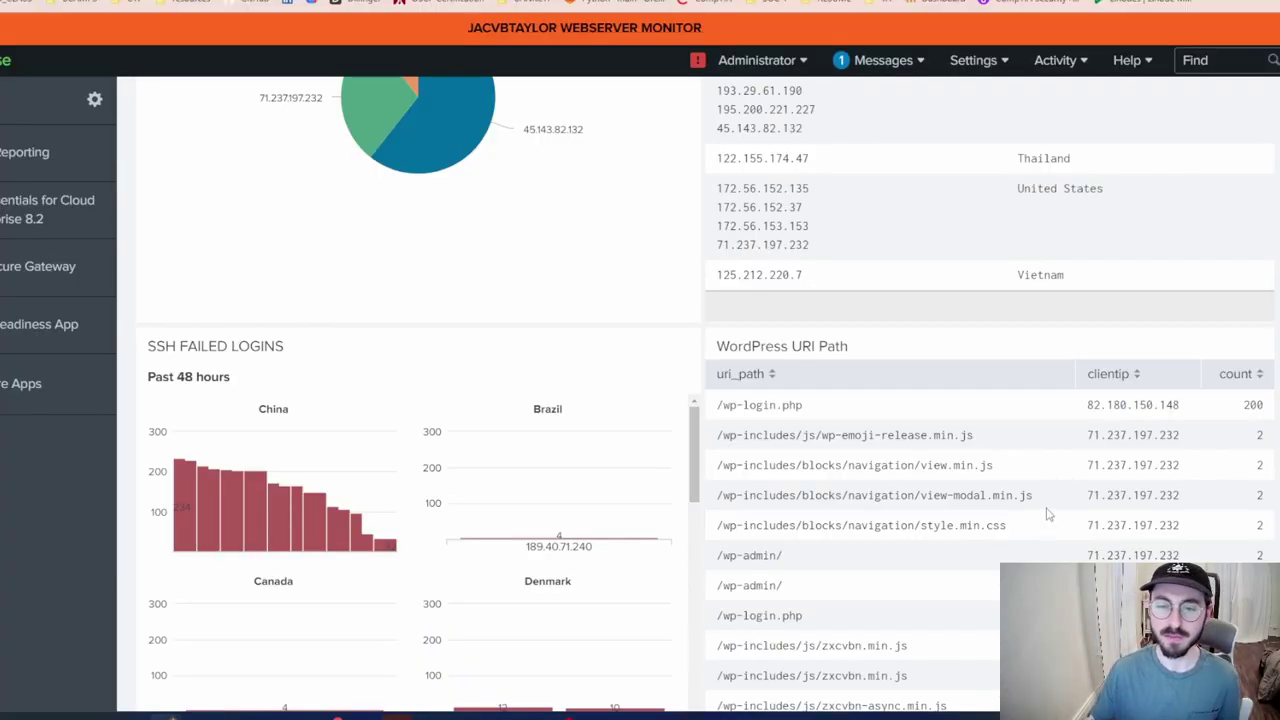
{"action": "scroll", "coordinate": [877, 511], "scroll_direction": "up", "scroll_amount": 3}
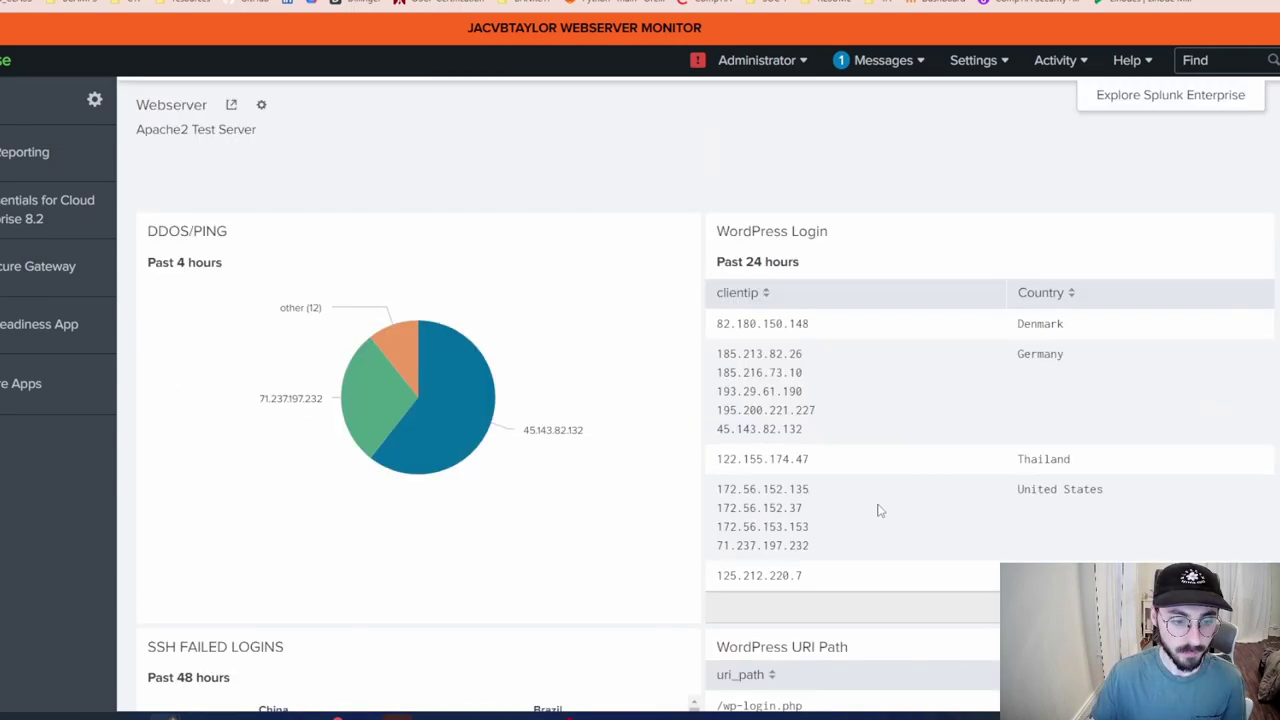
{"action": "scroll", "coordinate": [878, 510], "scroll_direction": "down", "scroll_amount": 2}
{"action": "scroll", "coordinate": [877, 511], "scroll_direction": "down", "scroll_amount": 1}
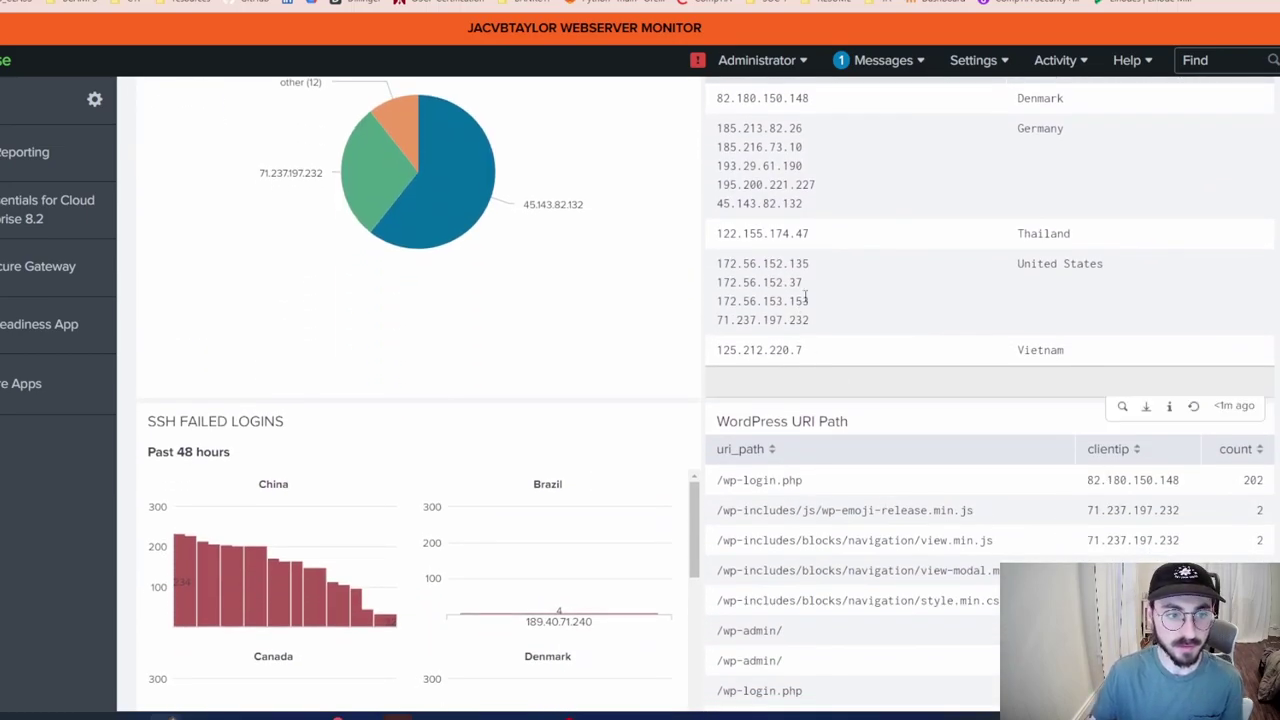
{"action": "scroll", "coordinate": [960, 312], "scroll_direction": "up", "scroll_amount": 3}
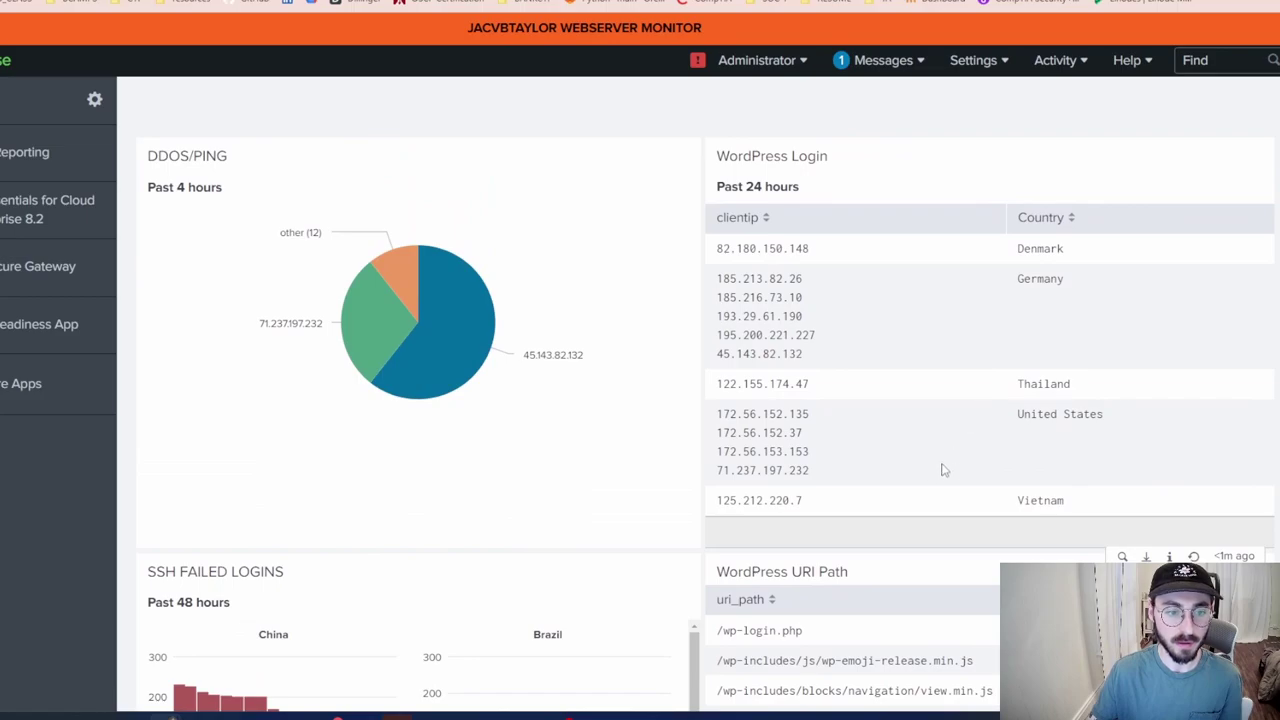
{"action": "scroll", "coordinate": [993, 465], "scroll_direction": "up", "scroll_amount": 2}
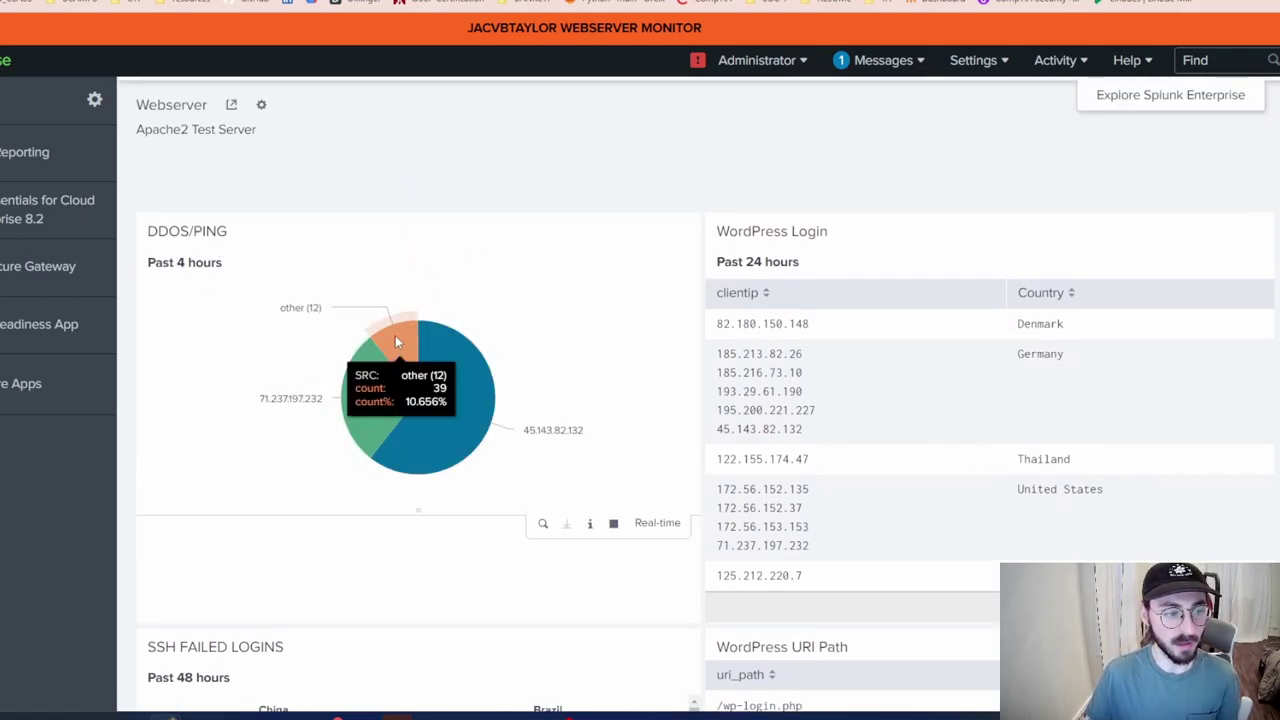
{"action": "mouse_move", "coordinate": [425, 415]}
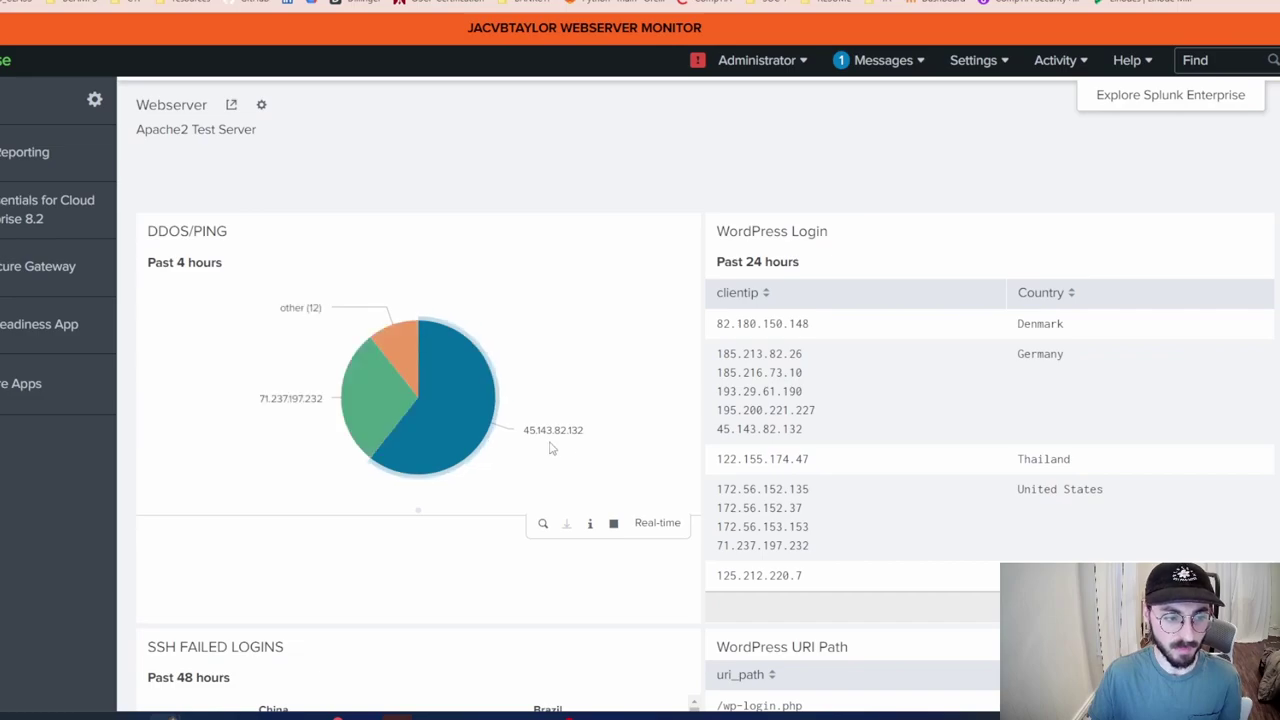
{"action": "mouse_move", "coordinate": [363, 360]}
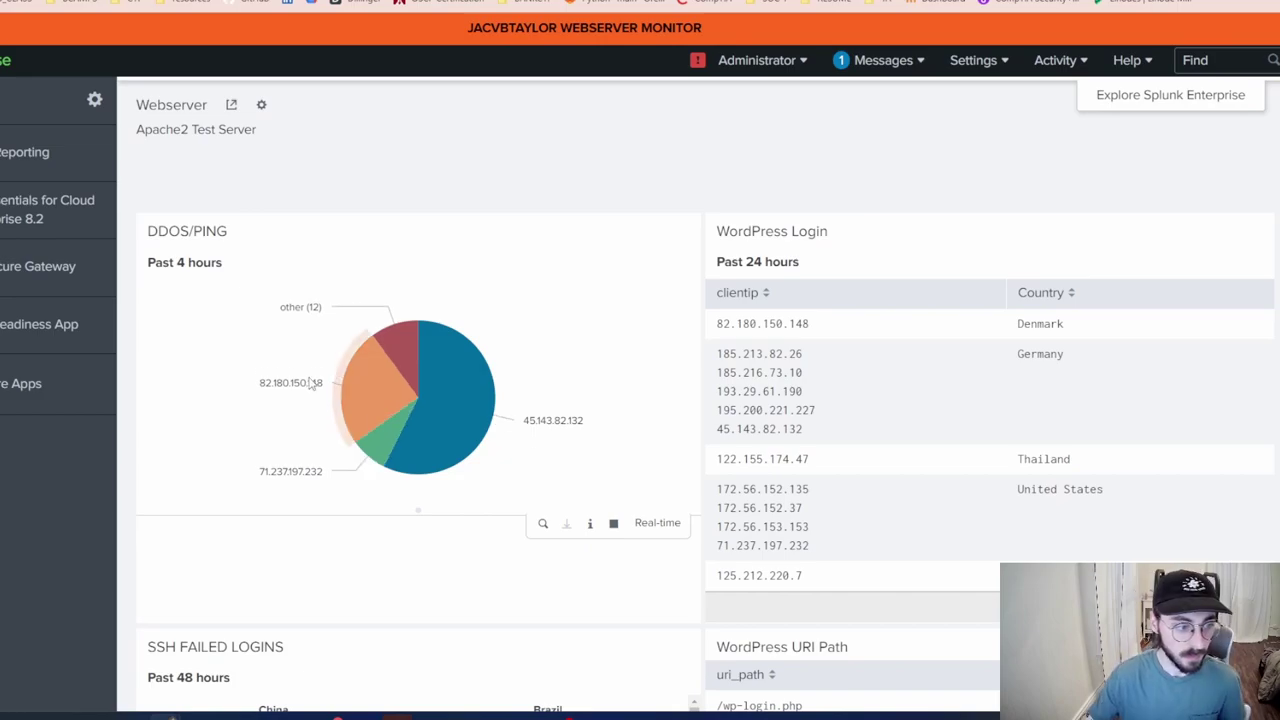
Step: Show the 82.180.150.148 slice tooltip reading 126 events, 30.216% of the total
{"action": "mouse_move", "coordinate": [289, 390]}
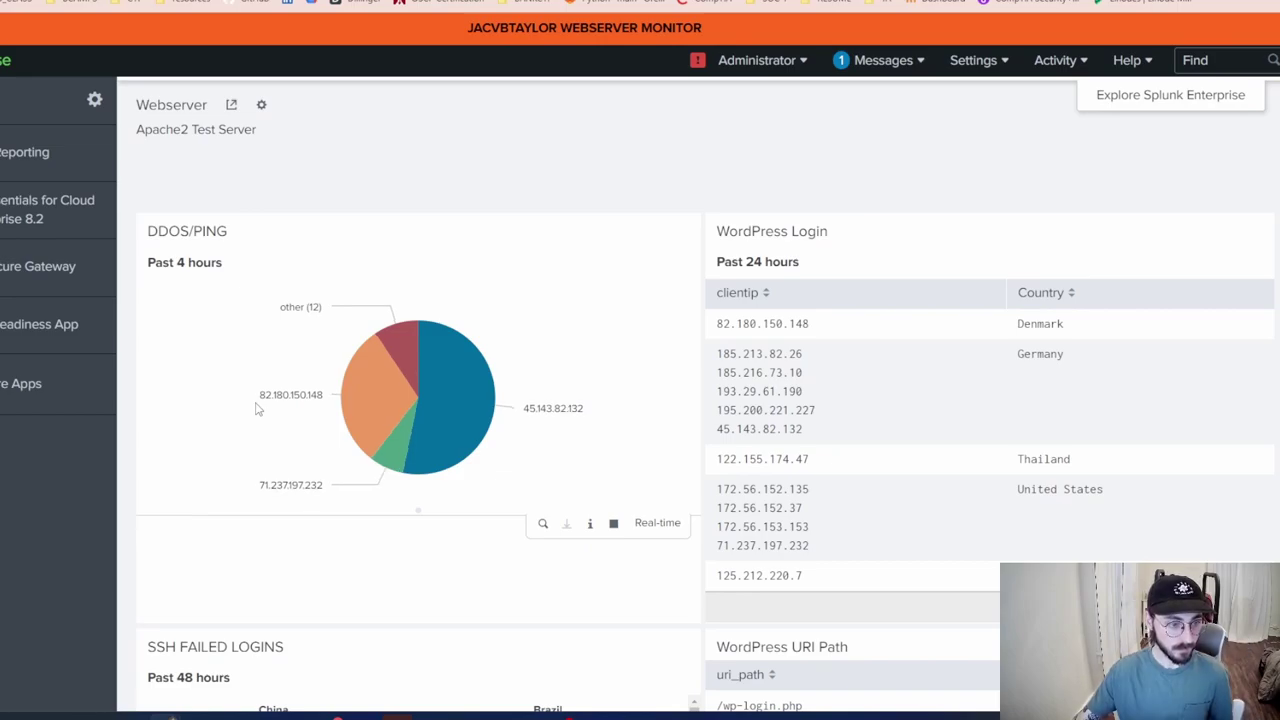
{"action": "mouse_move", "coordinate": [371, 405]}
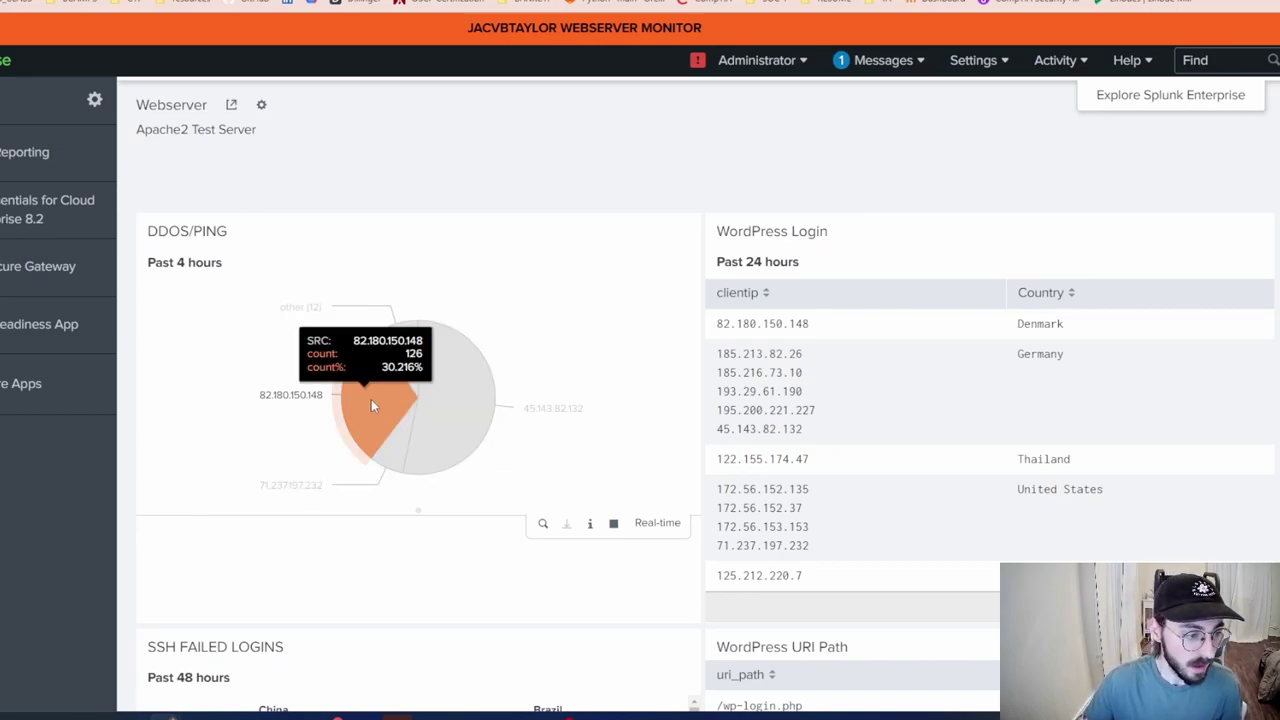
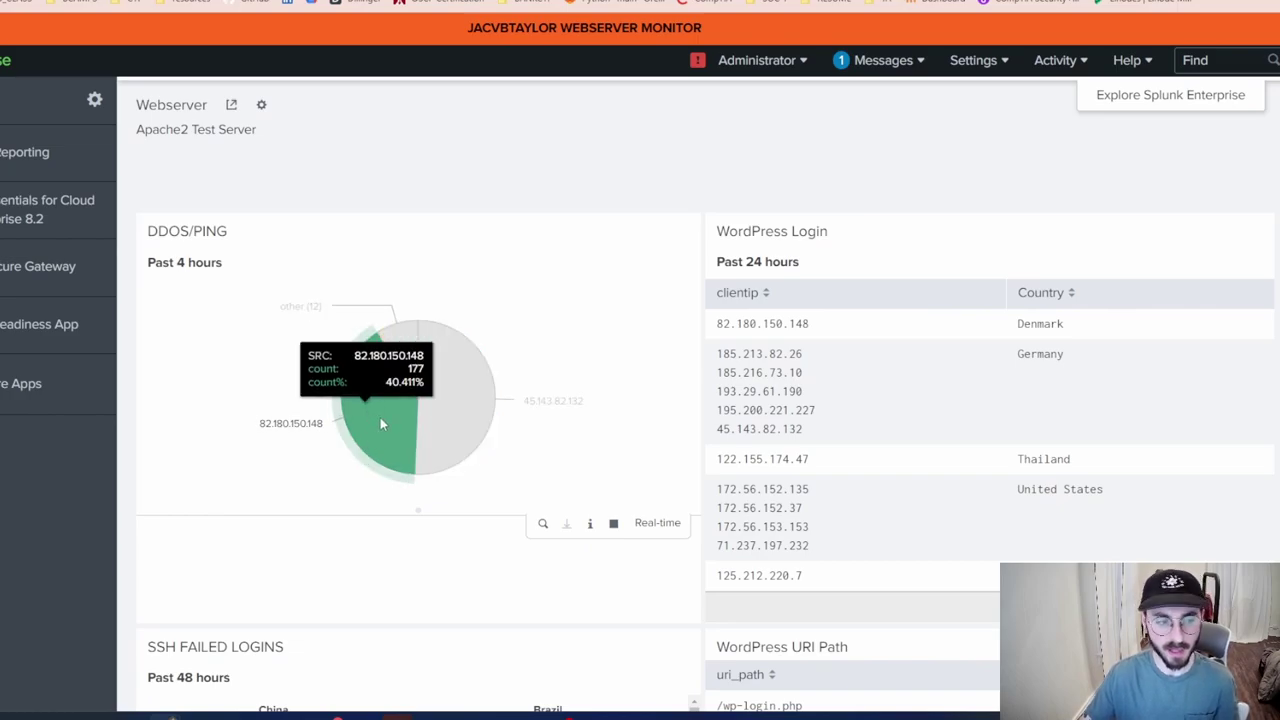
Step: Scroll through the dashboard's SSH Failed Logins and WordPress panels
{"action": "scroll", "coordinate": [295, 506], "scroll_direction": "down", "scroll_amount": 1}
{"action": "scroll", "coordinate": [290, 497], "scroll_direction": "down", "scroll_amount": 2}
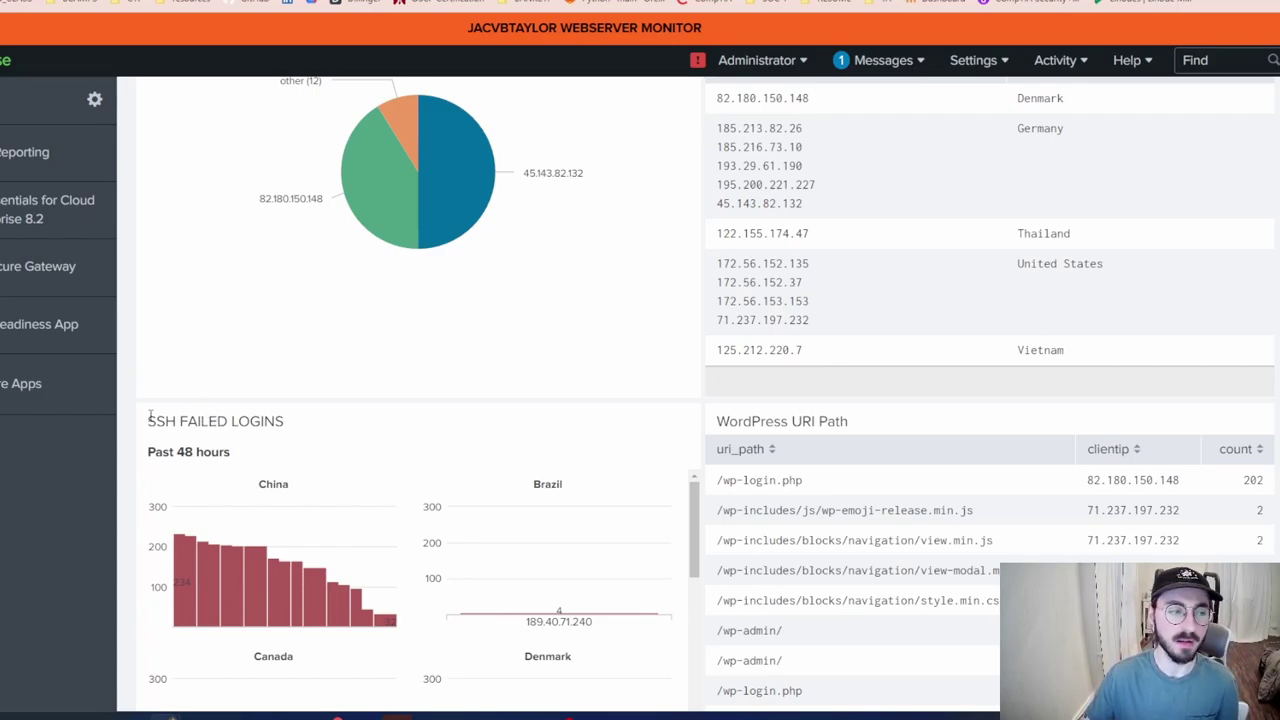
{"action": "scroll", "coordinate": [194, 423], "scroll_direction": "down", "scroll_amount": 5}
{"action": "scroll", "coordinate": [480, 557], "scroll_direction": "down", "scroll_amount": 2}
{"action": "scroll", "coordinate": [300, 560], "scroll_direction": "up", "scroll_amount": 10}
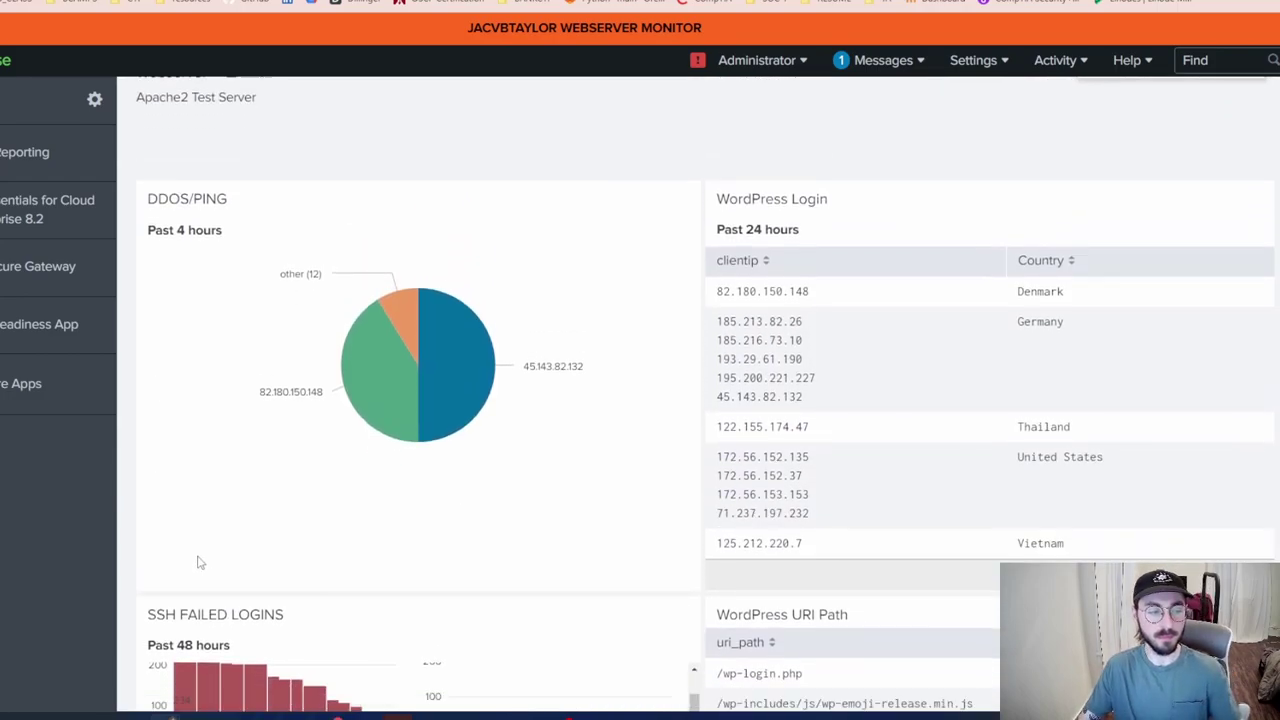
{"action": "scroll", "coordinate": [199, 563], "scroll_direction": "down", "scroll_amount": 1}
{"action": "scroll", "coordinate": [140, 580], "scroll_direction": "up", "scroll_amount": 2}
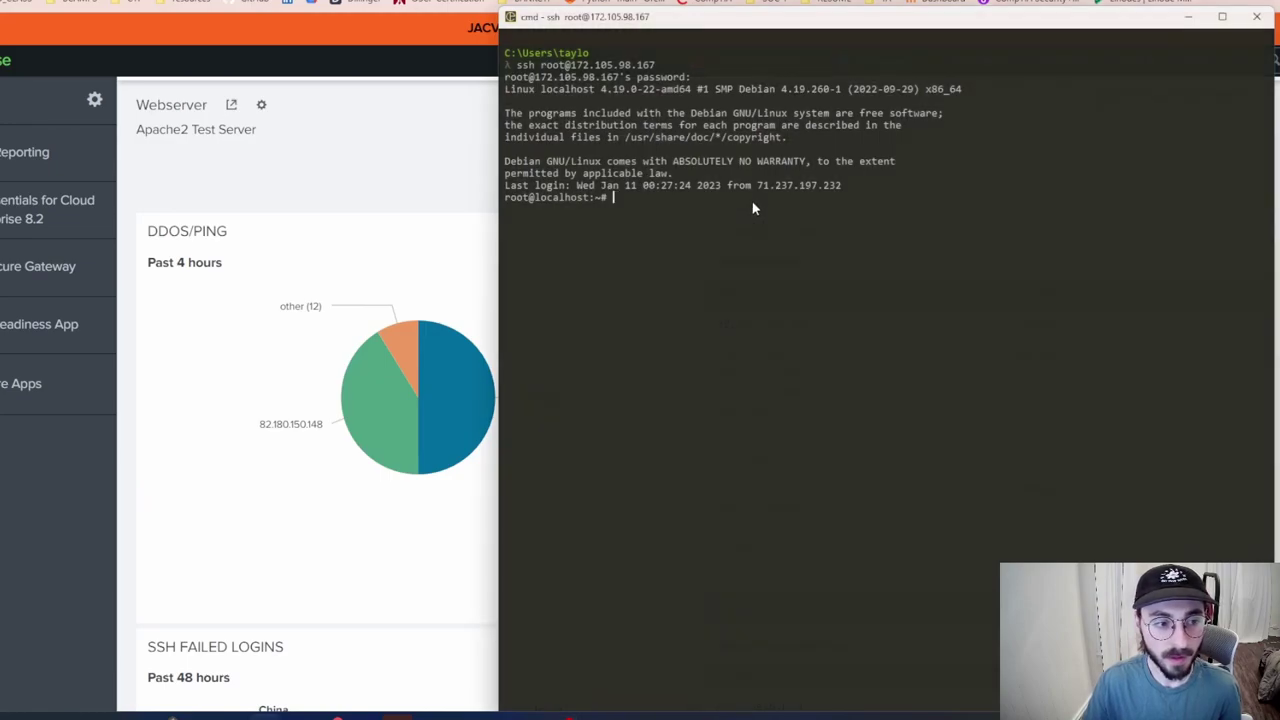
Step: Clear the jump host terminal and list its files with ls
{"action": "key", "text": "ctrl+l"}
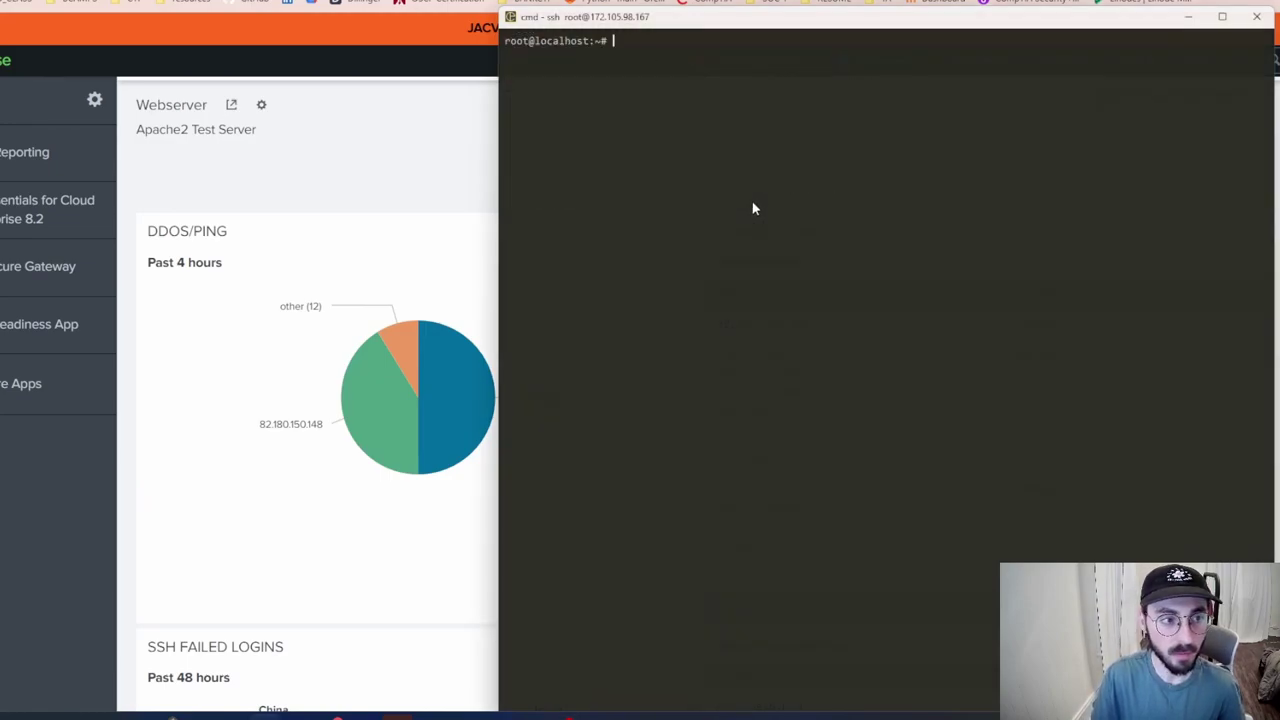
{"action": "type", "text": "ls"}
{"action": "key", "text": "Return"}
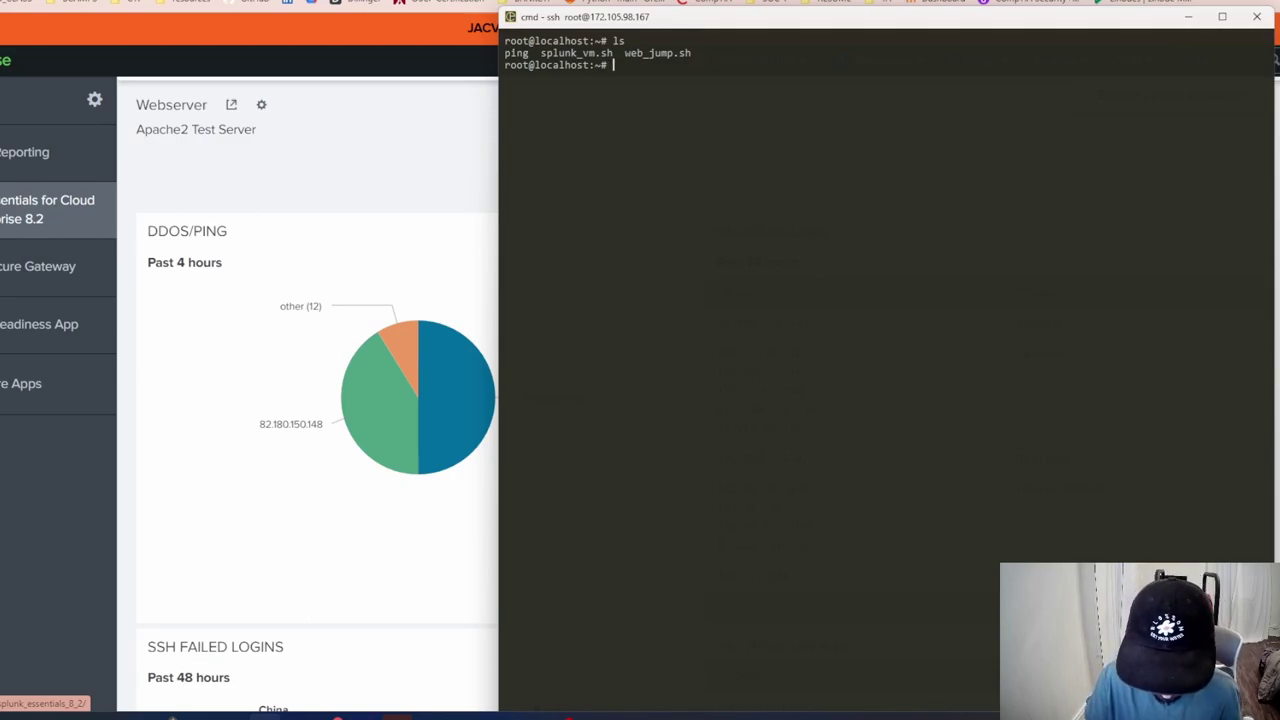
{"action": "type", "text": "./web_jump.sh"}
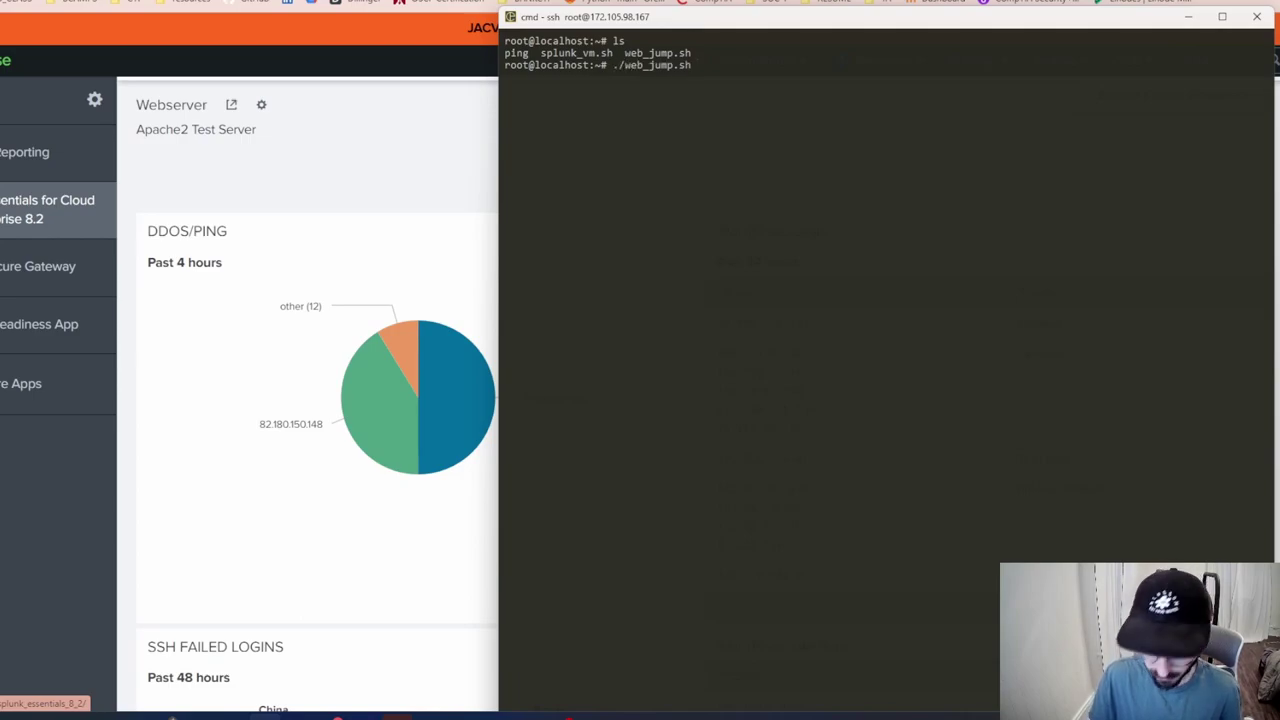
{"action": "key", "text": "Return"}
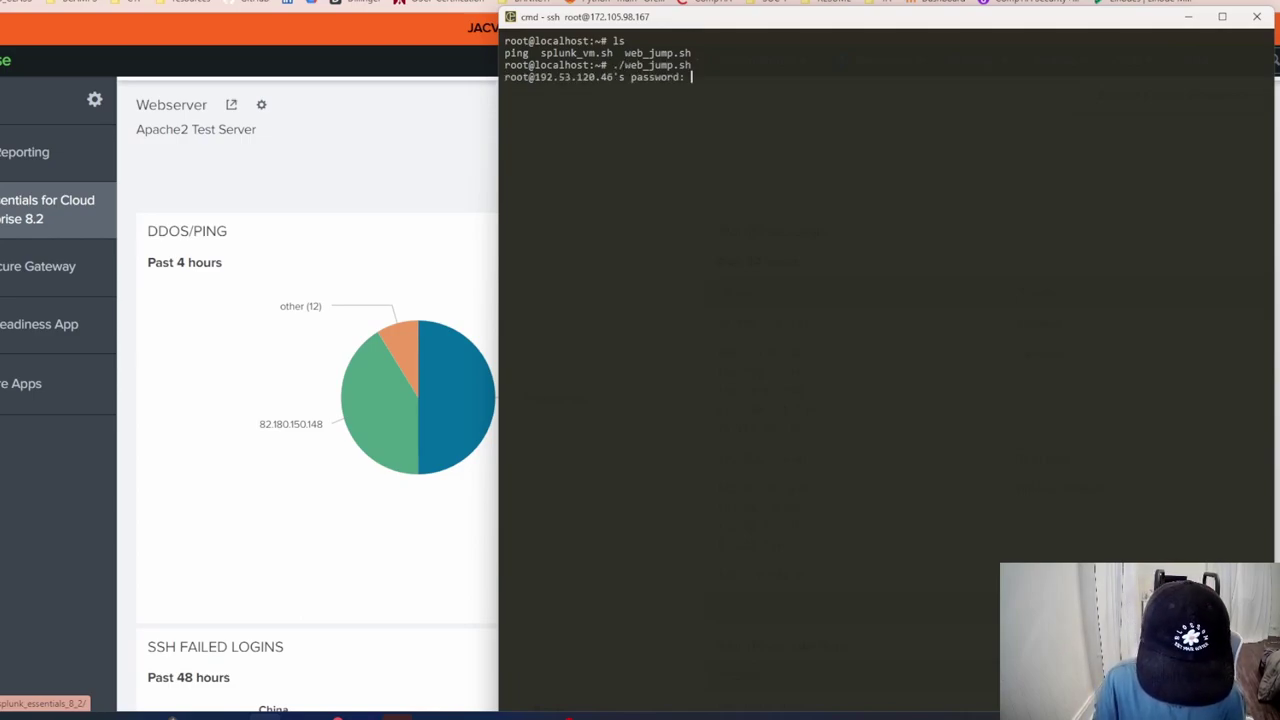
{"action": "key", "text": "Return"}
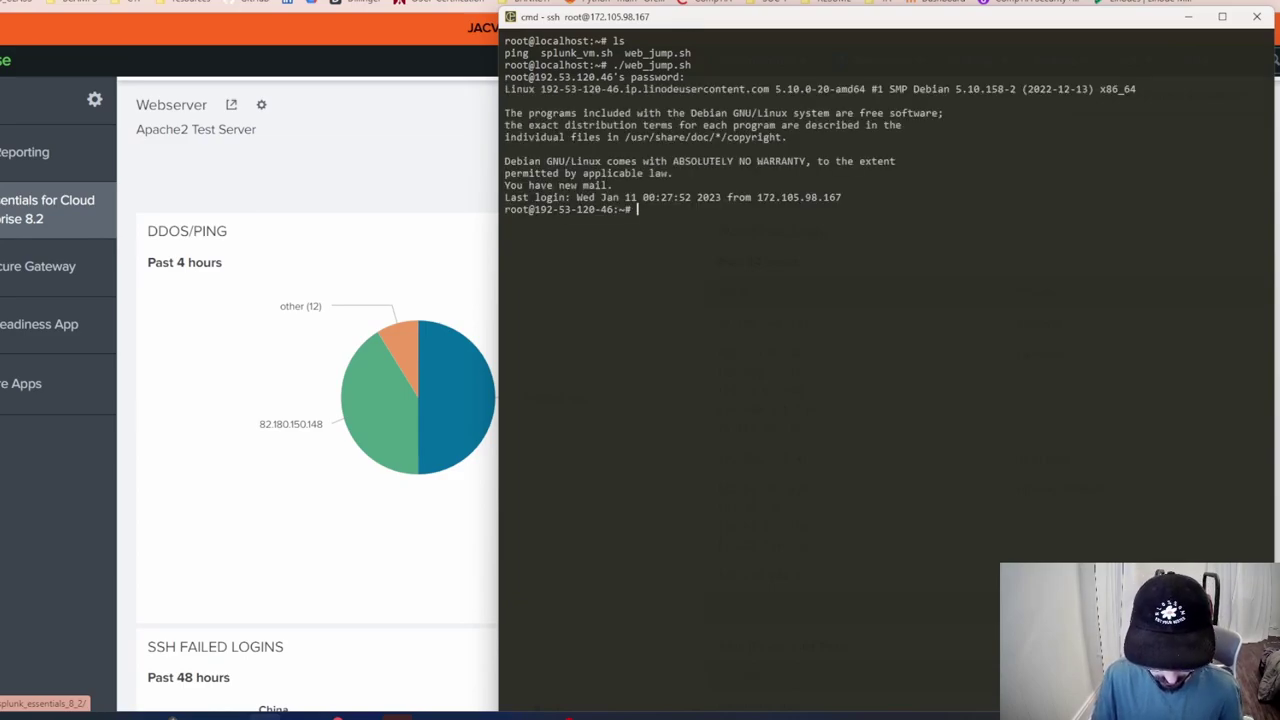
{"action": "key", "text": "ctrl+l"}
{"action": "key", "text": "Return"}
{"action": "key", "text": "Return"}
{"action": "key", "text": "Return"}
{"action": "key", "text": "Return"}
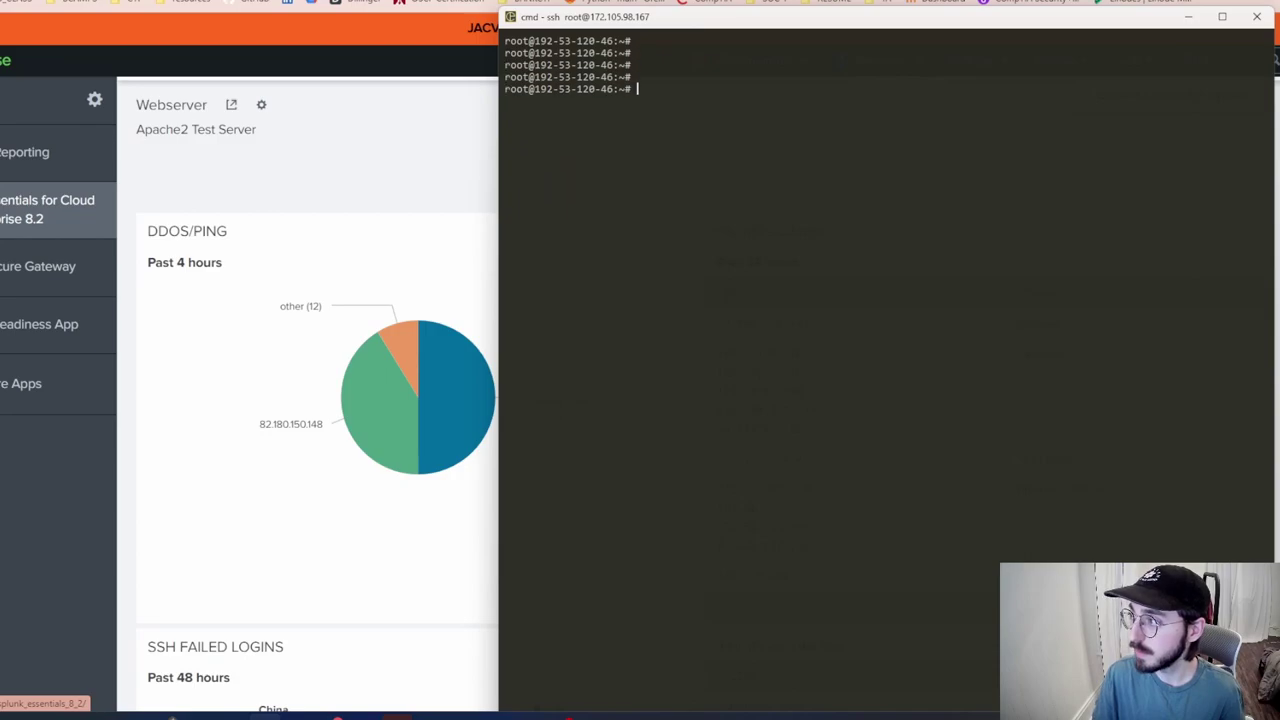
Step: Run sudo iptables -I INPUT -s 82.180.150.148 -j DROP && service iptables save && iptables -L
{"action": "key", "text": "Return"}
{"action": "key", "text": "Return"}
{"action": "key", "text": "Return"}
{"action": "key", "text": "Return"}
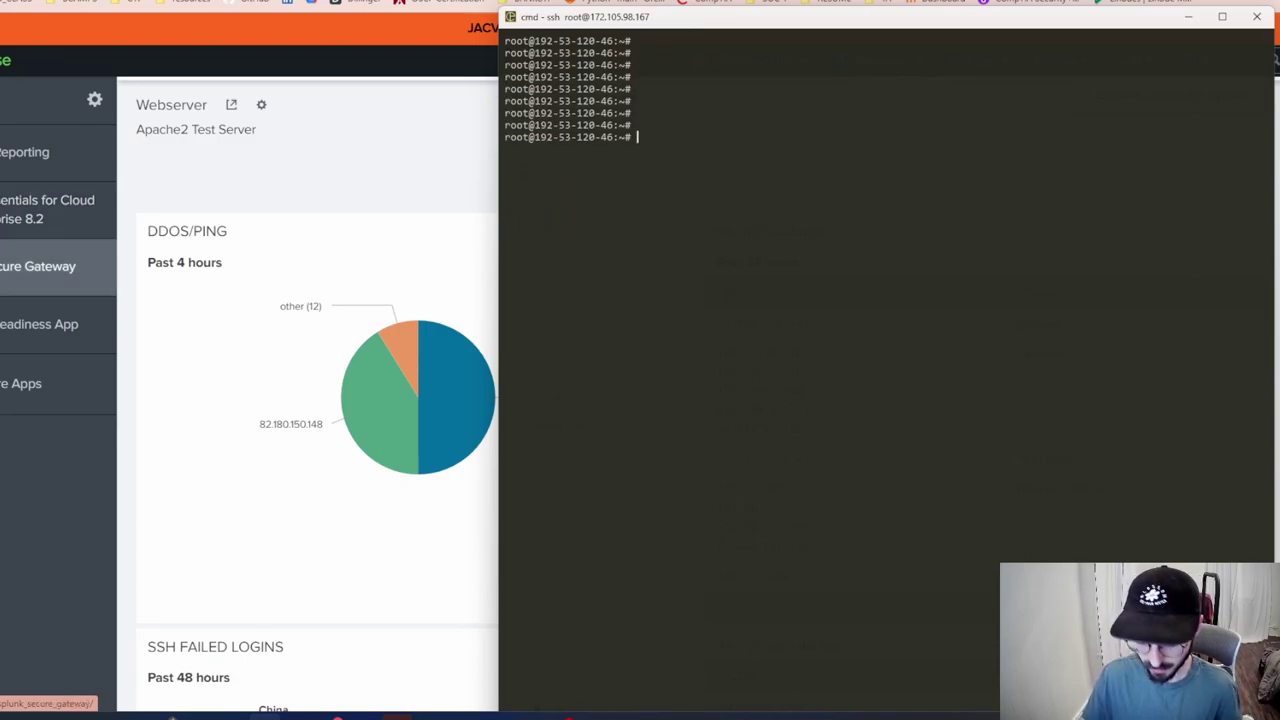
{"action": "key", "text": "Return"}
{"action": "key", "text": "Return"}
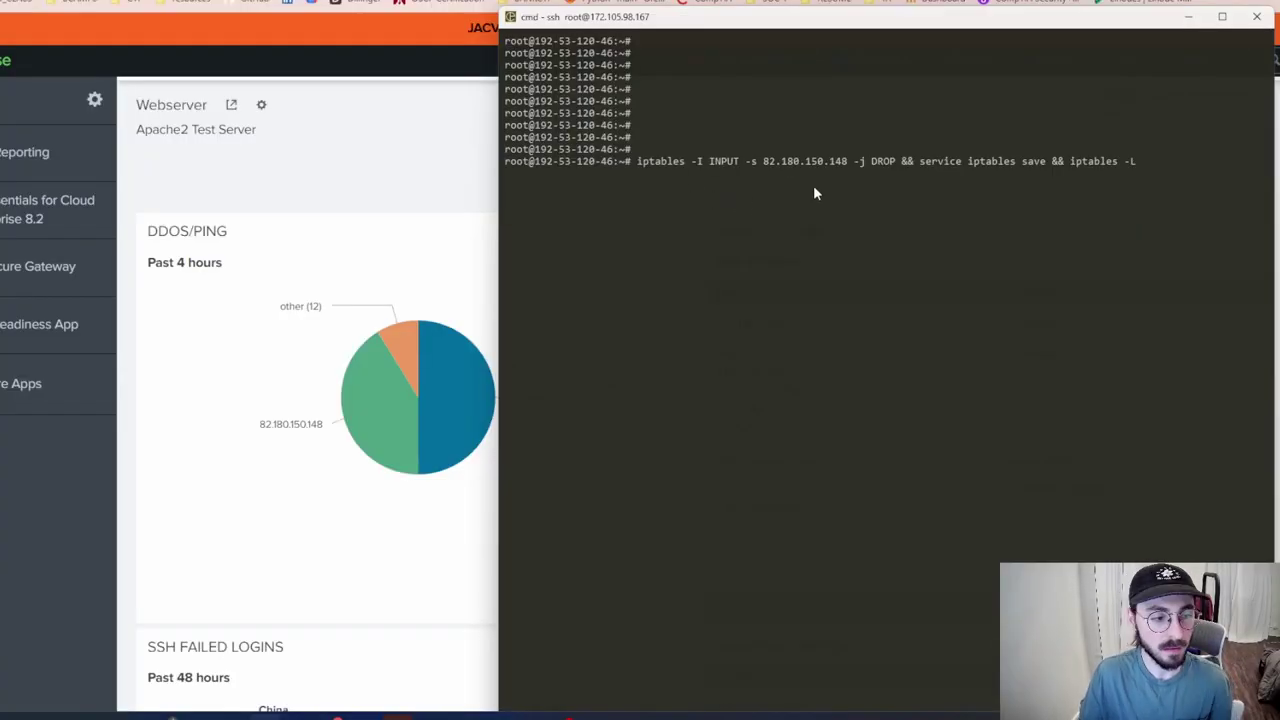
{"action": "mouse_move", "coordinate": [365, 432]}
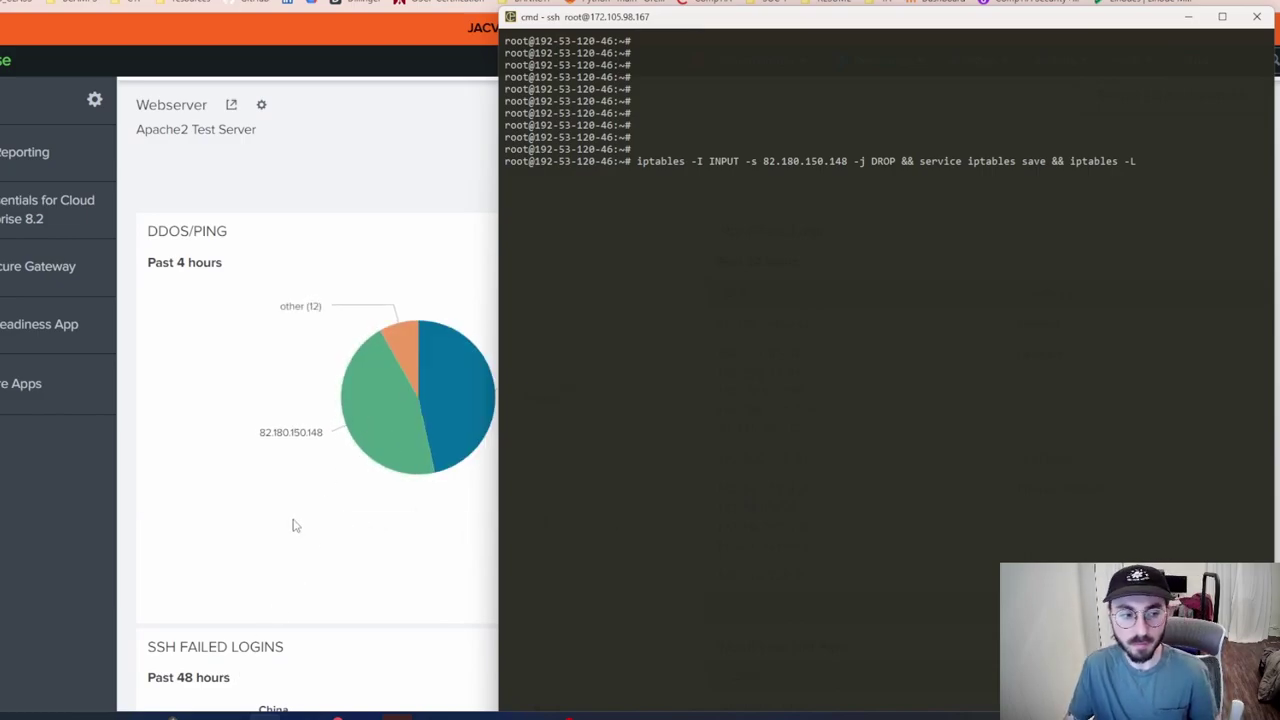
{"action": "mouse_move", "coordinate": [368, 455]}
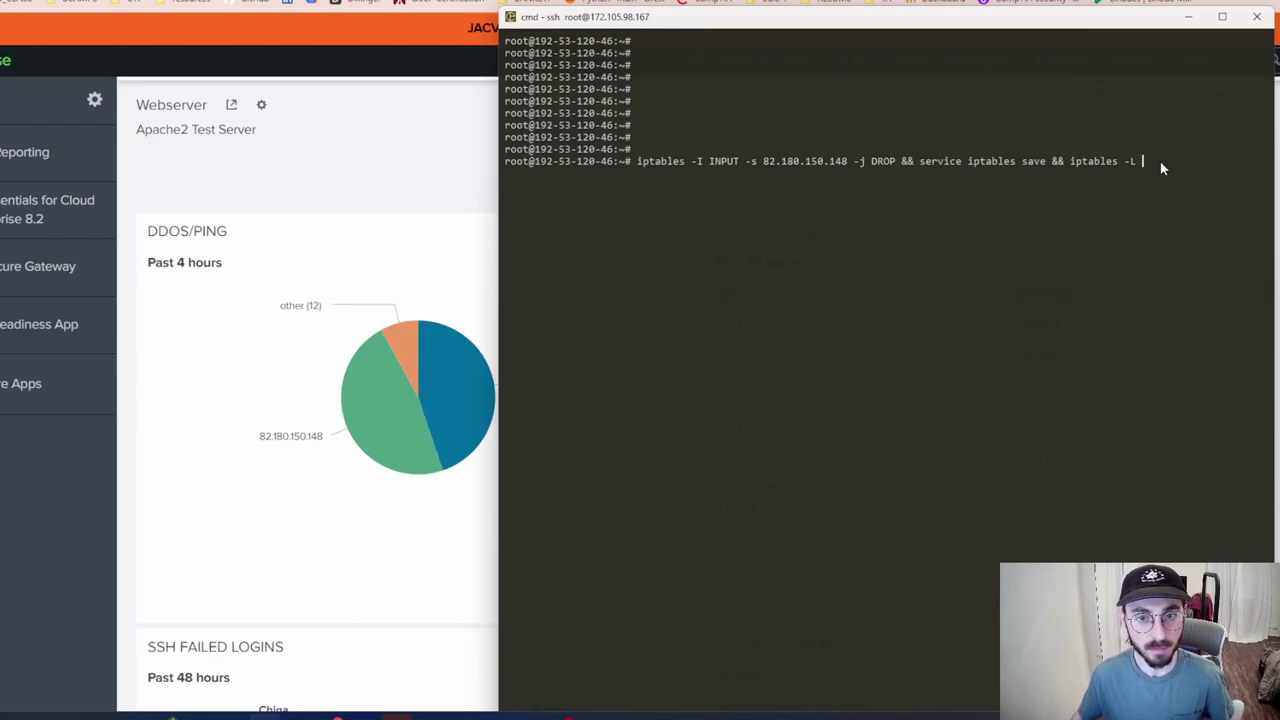
{"action": "key", "text": "Return"}
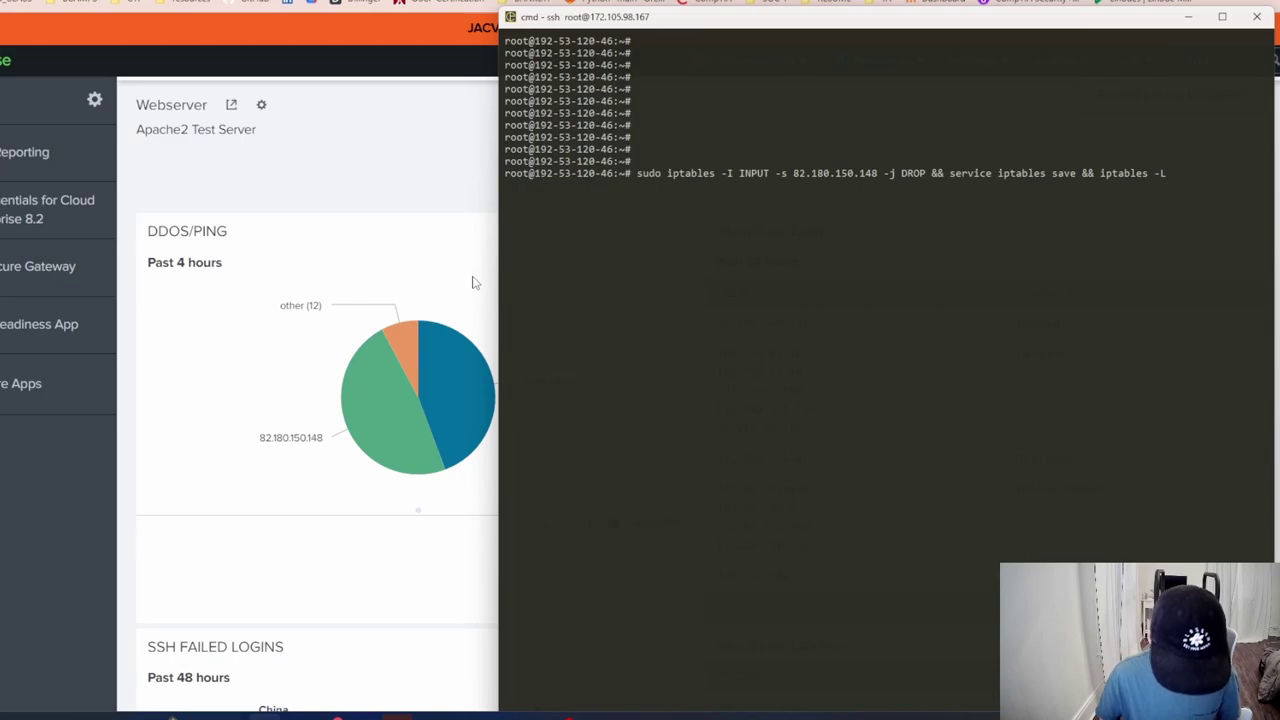
{"action": "key", "text": "Return"}
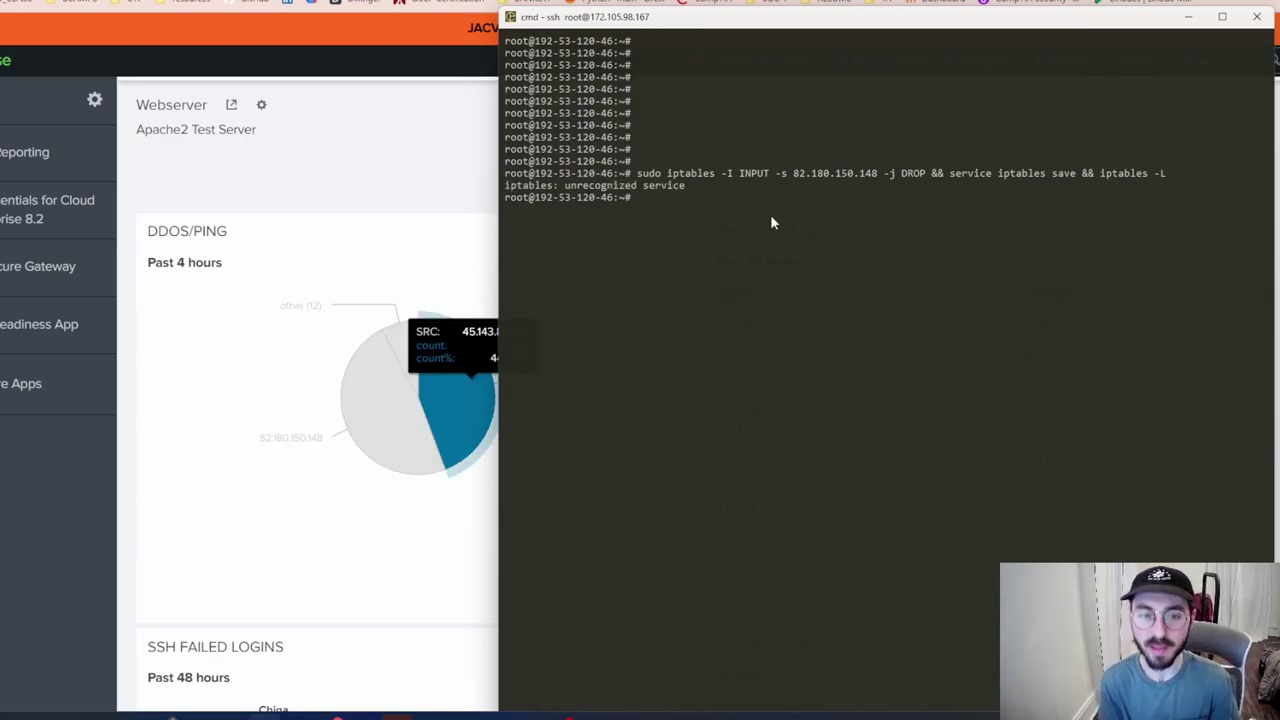
Step: Copy the command and its 'iptables: unrecognized service' error from the terminal
{"action": "left_click_drag", "start_coordinate": [1078, 173], "coordinate": [1190, 173]}
{"action": "right_click", "coordinate": [1192, 176]}
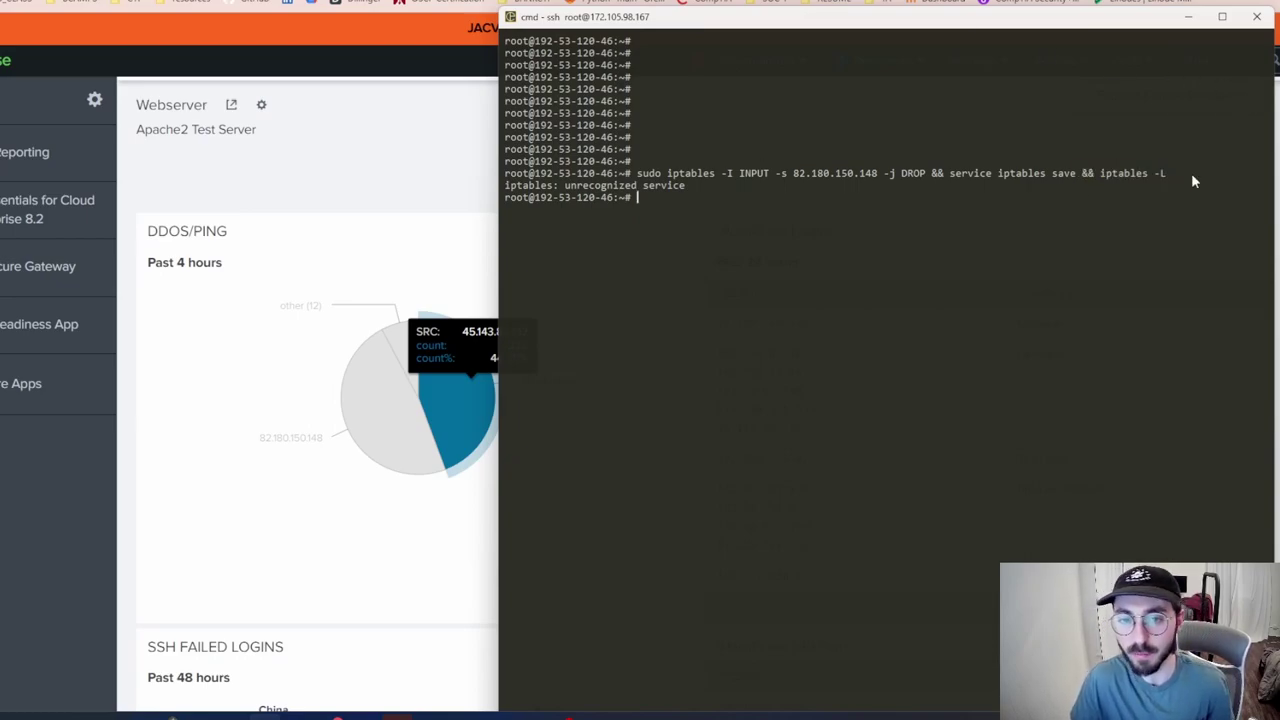
{"action": "left_click_drag", "start_coordinate": [530, 187], "coordinate": [710, 187]}
{"action": "left_click_drag", "start_coordinate": [634, 173], "coordinate": [1062, 173]}
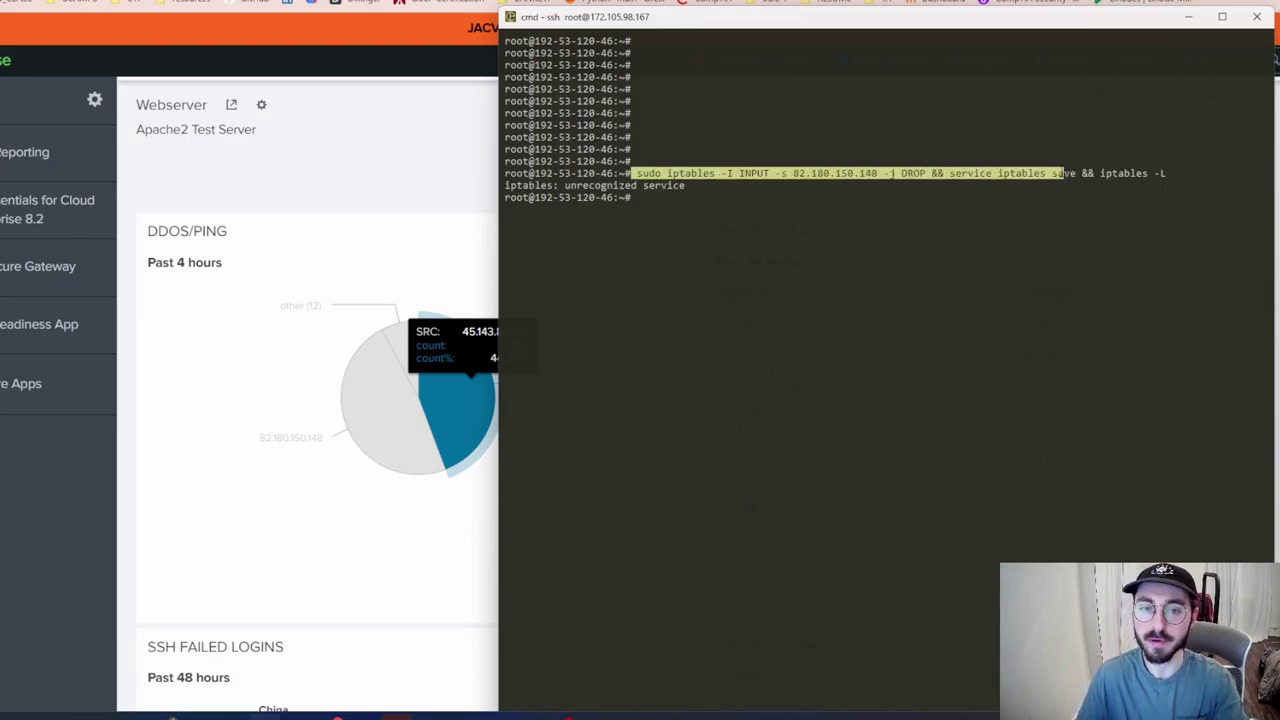
{"action": "right_click", "coordinate": [857, 222]}
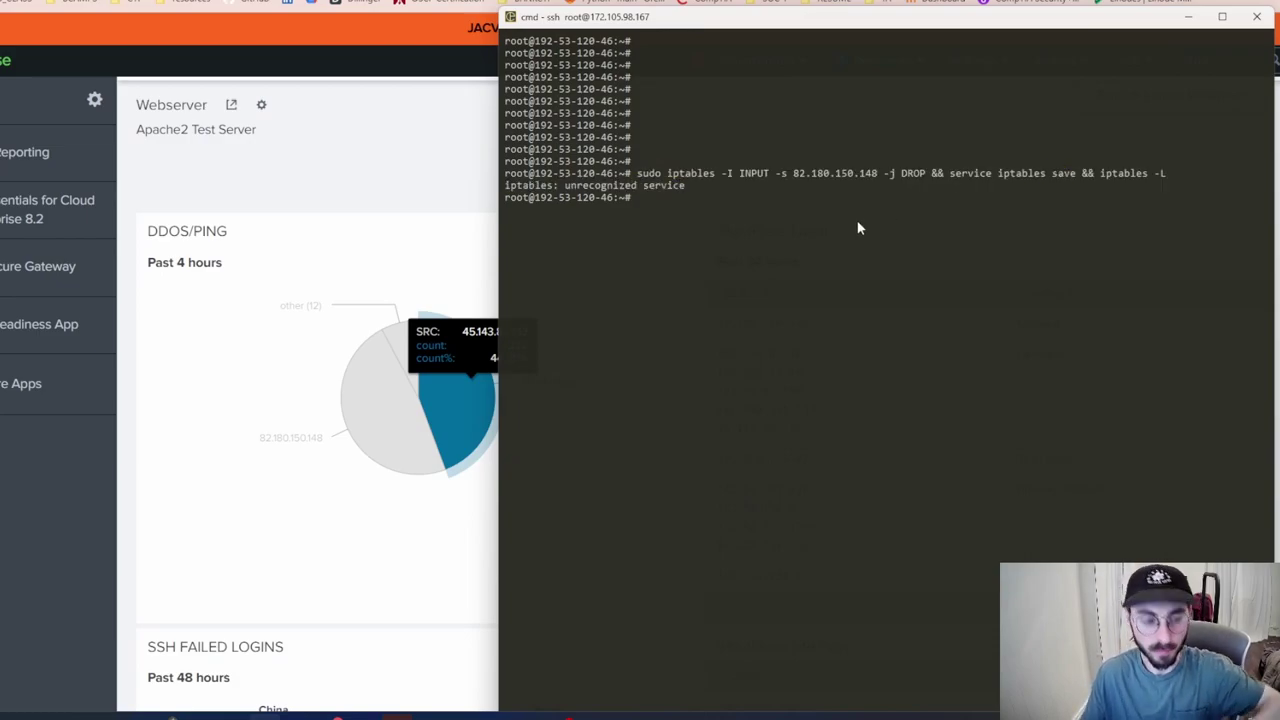
Step: Run sudo iptables -L and check the DROP rules for 82.180.150.148 in INPUT
{"action": "type", "text": "sudo"}
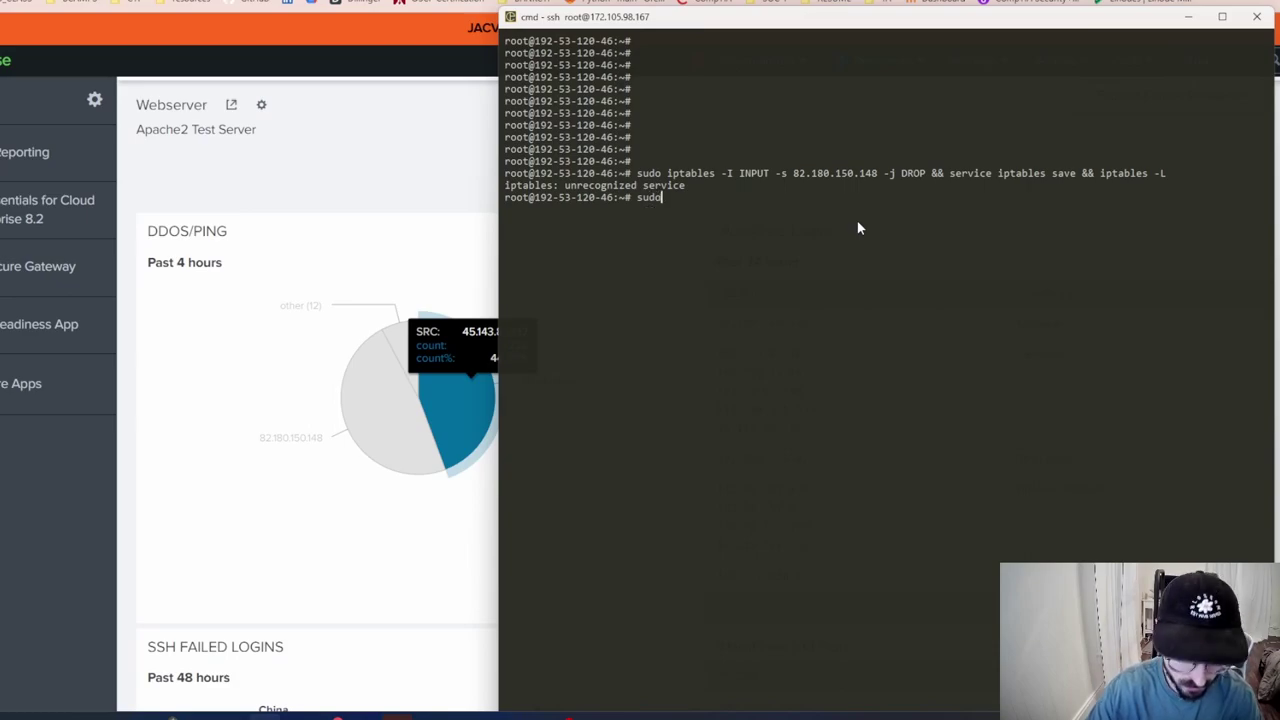
{"action": "type", "text": " iptables "}
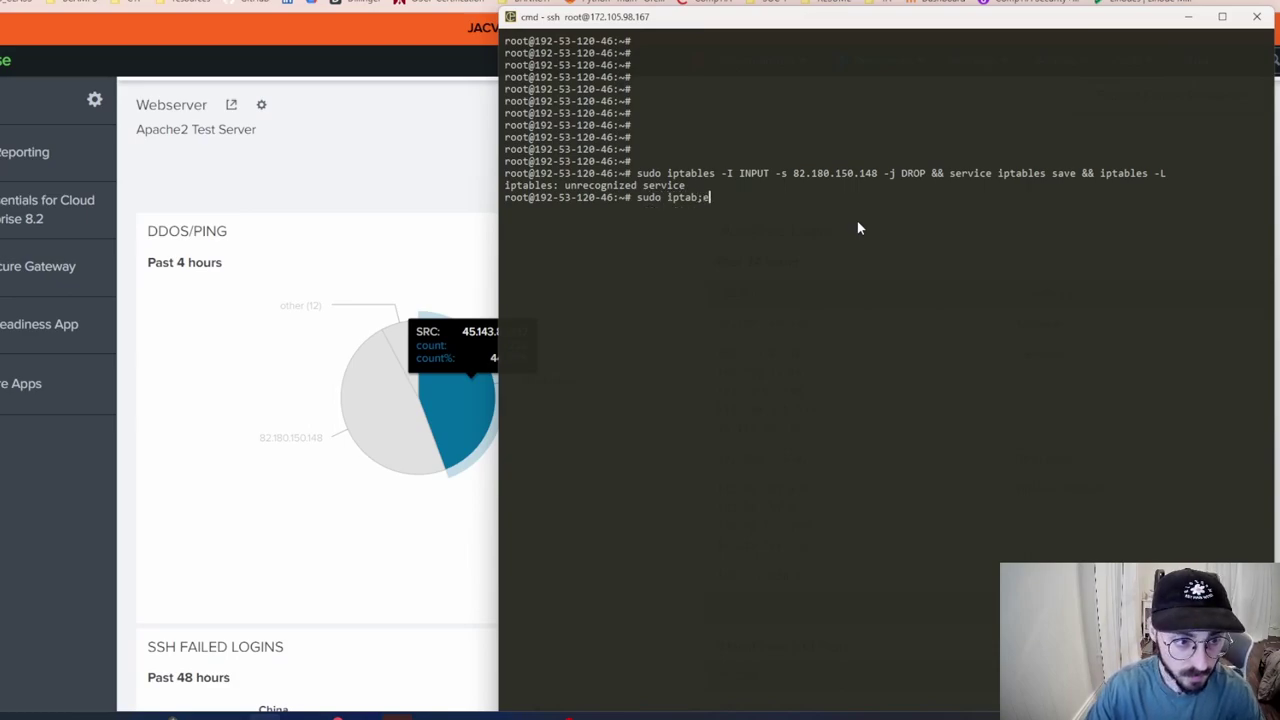
{"action": "type", "text": "-L"}
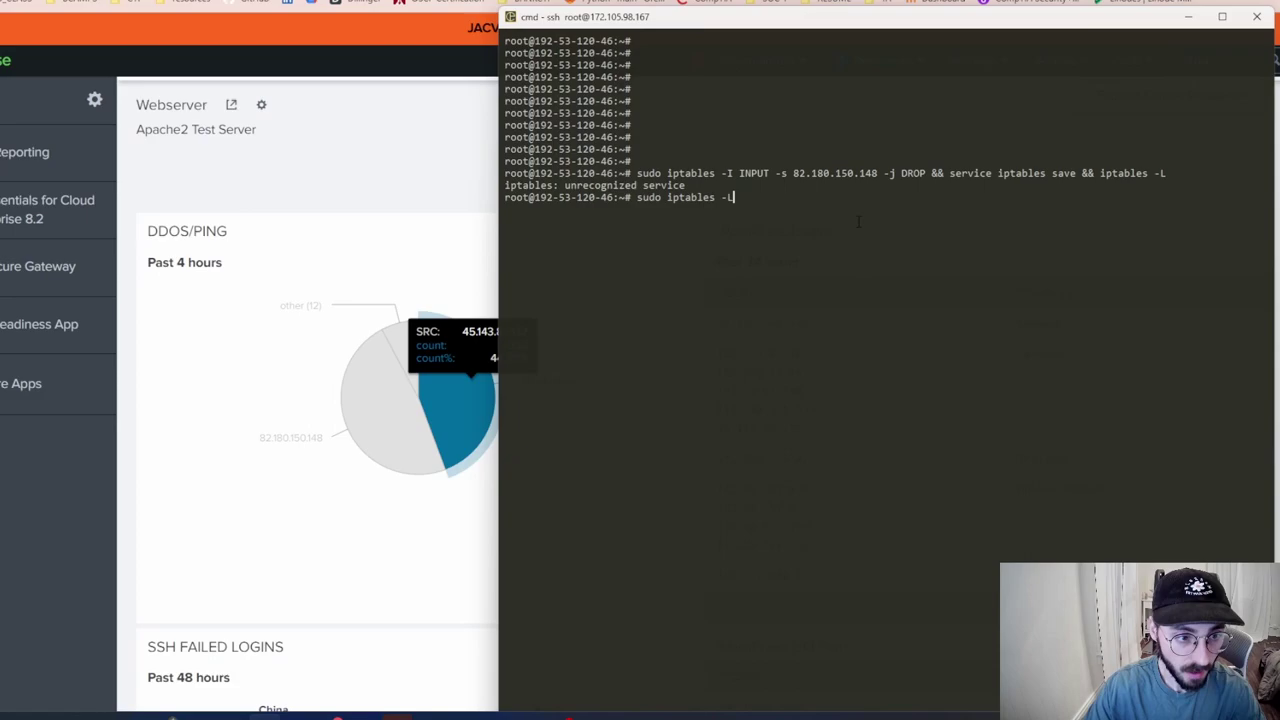
{"action": "key", "text": "Return"}
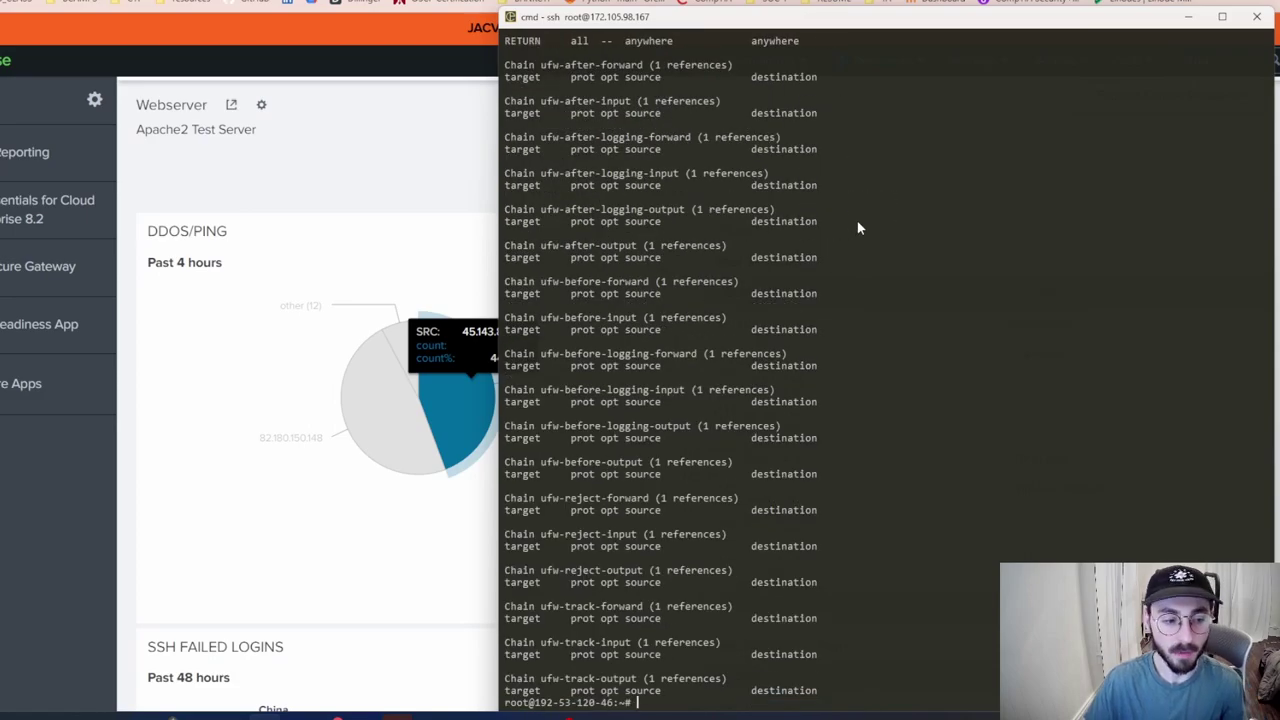
{"action": "scroll", "coordinate": [947, 567], "scroll_direction": "up", "scroll_amount": 4}
{"action": "scroll", "coordinate": [945, 558], "scroll_direction": "up", "scroll_amount": 8}
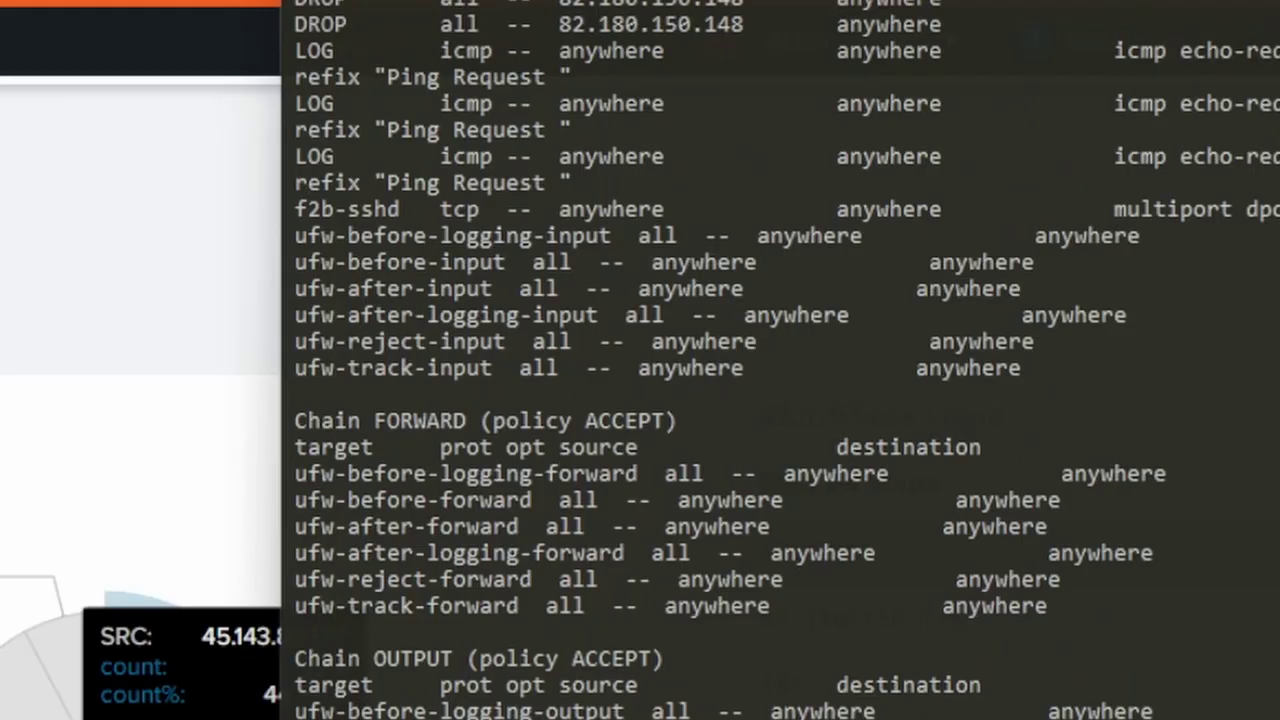
{"action": "scroll", "coordinate": [697, 318], "scroll_direction": "up", "scroll_amount": 2}
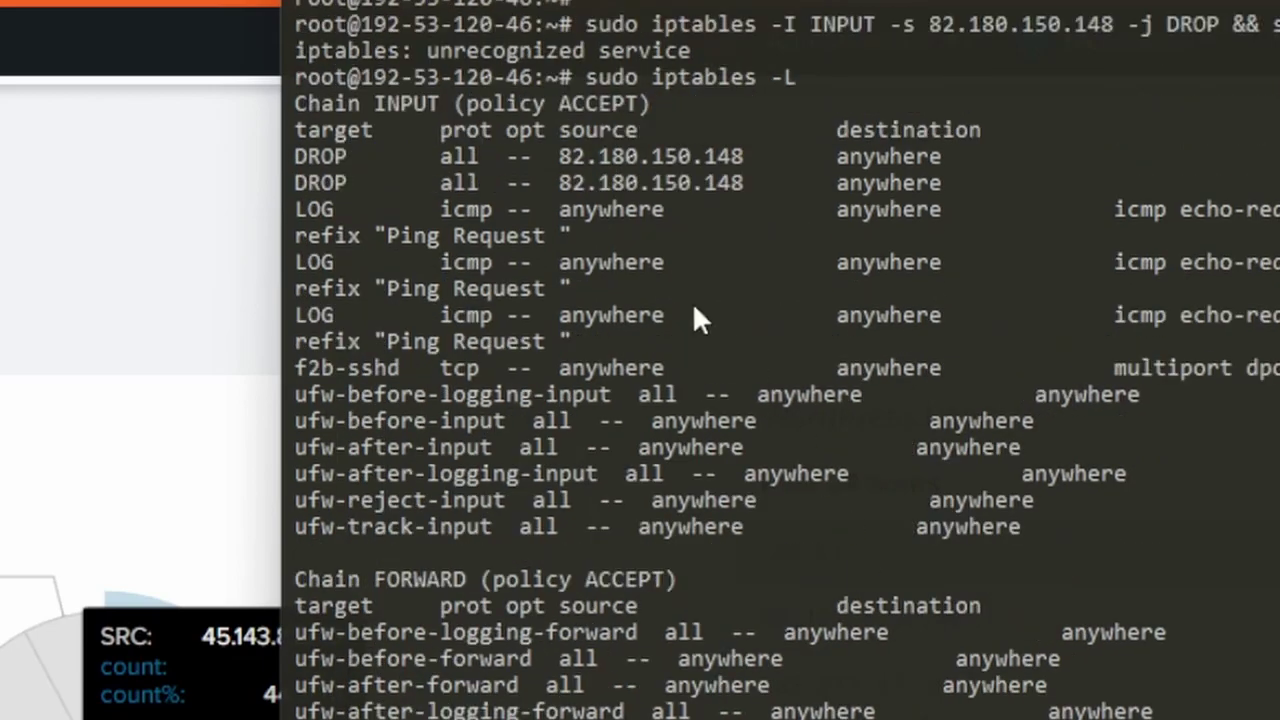
{"action": "mouse_move", "coordinate": [560, 156]}
{"action": "left_mouse_down"}
{"action": "mouse_move", "coordinate": [940, 156]}
{"action": "mouse_move", "coordinate": [545, 156]}
{"action": "left_mouse_up"}
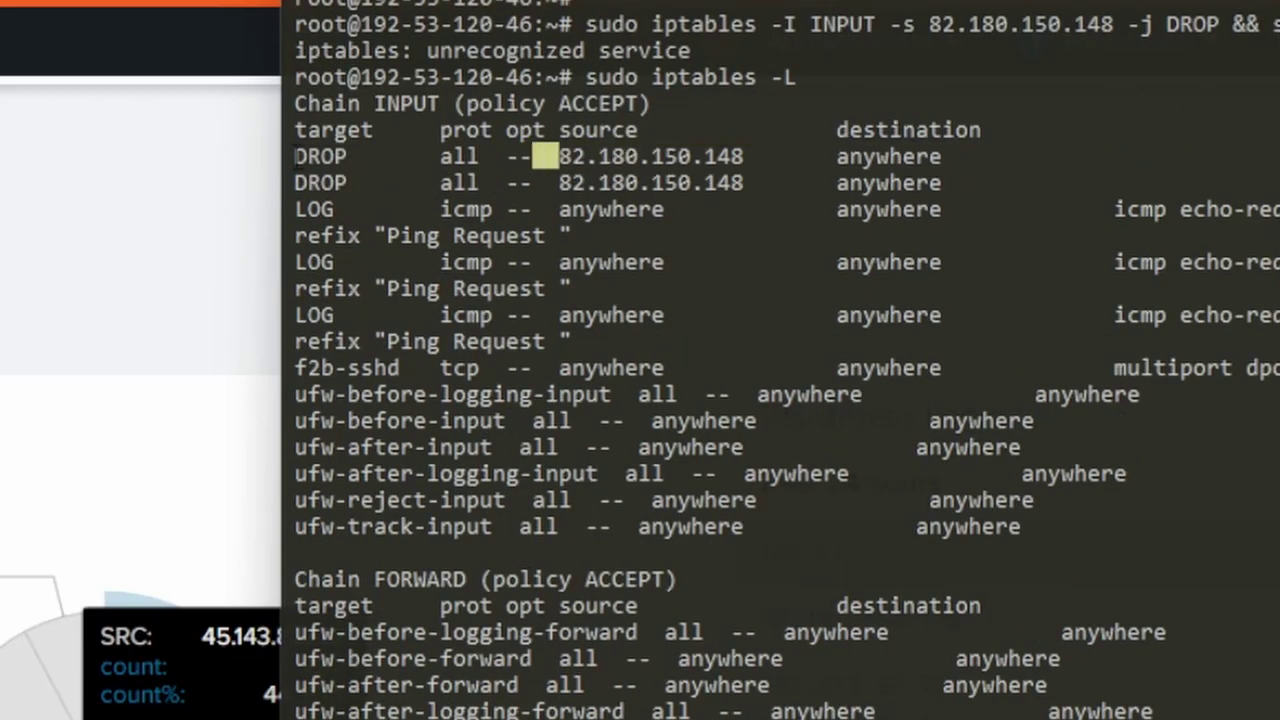
{"action": "triple_click", "coordinate": [545, 156]}
{"action": "left_click", "coordinate": [1039, 165]}
{"action": "scroll", "coordinate": [647, 280], "scroll_direction": "up", "scroll_amount": 1}
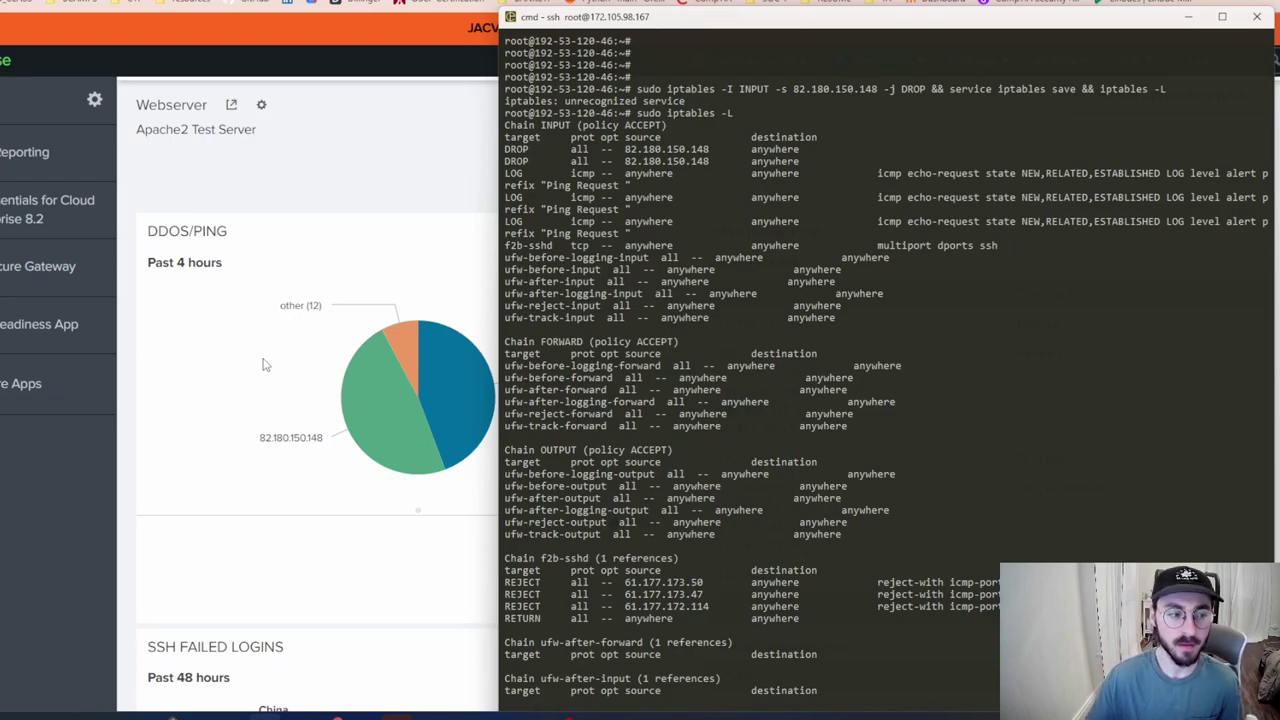
Step: Zoom the China failed-logins chart onto a few bars, then Reset Zoom to show all bars
{"action": "scroll", "coordinate": [263, 364], "scroll_direction": "down", "scroll_amount": 5}
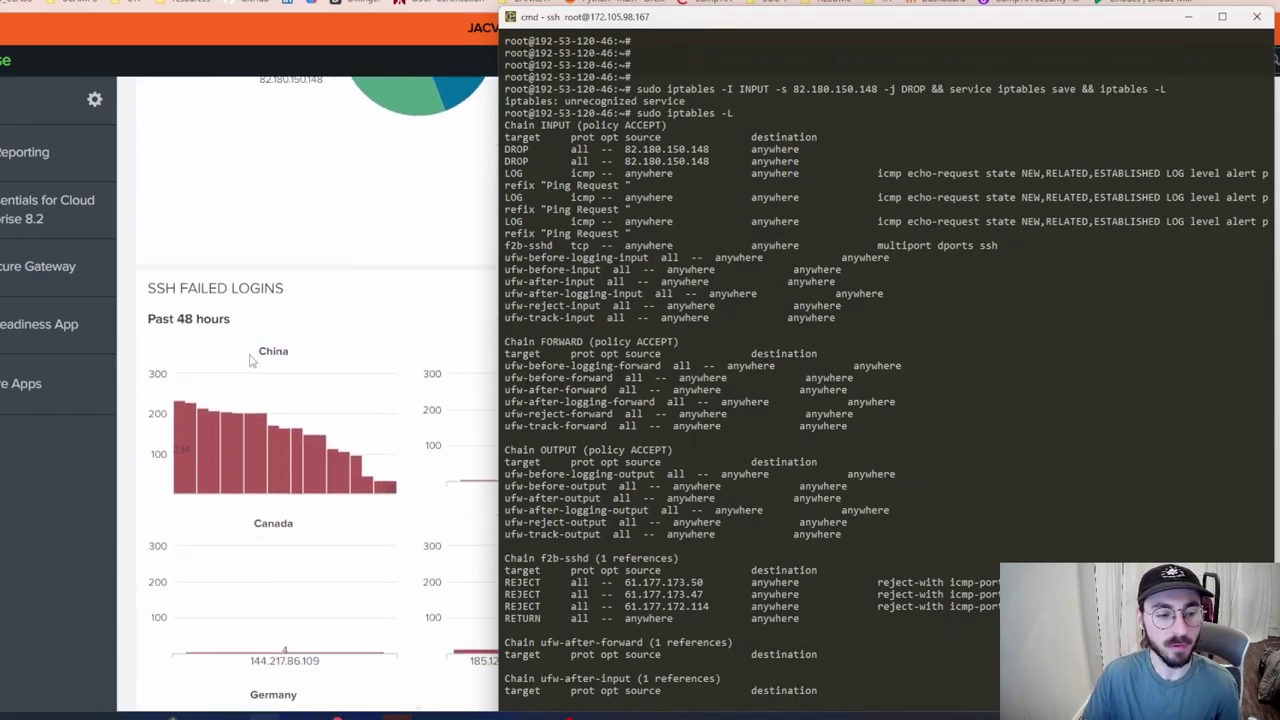
{"action": "left_click", "coordinate": [140, 460]}
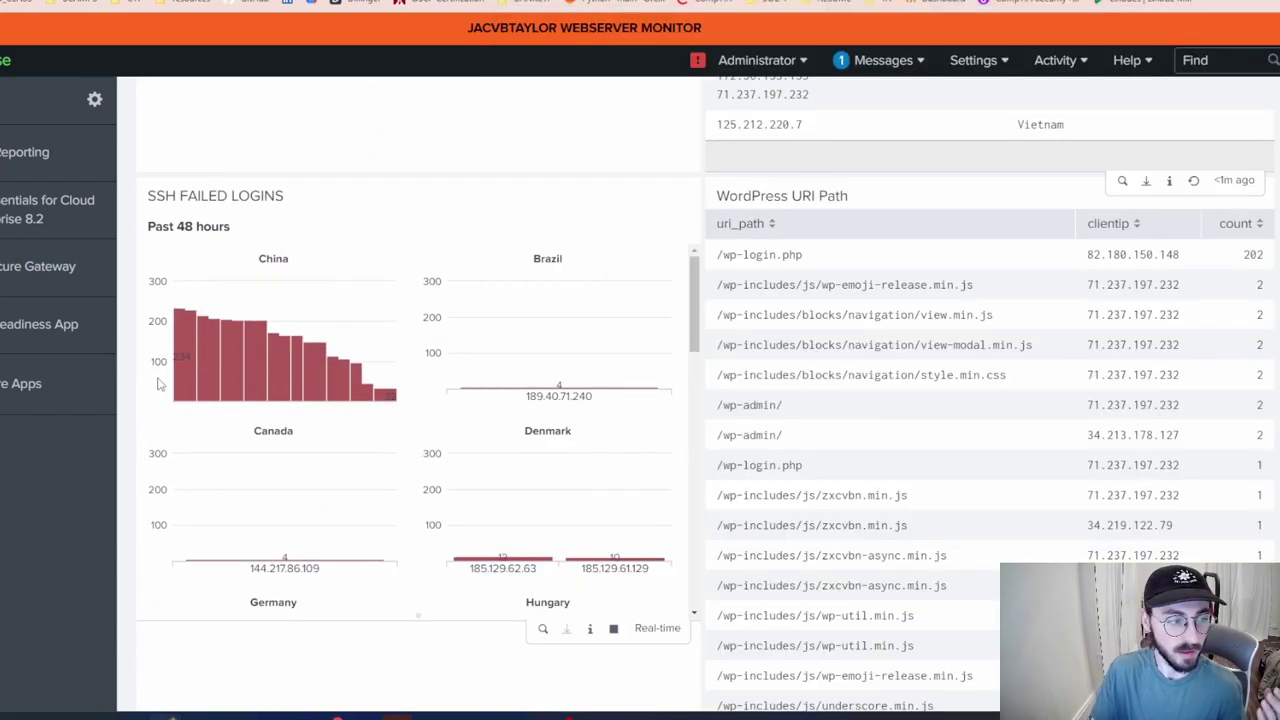
{"action": "mouse_move", "coordinate": [179, 344]}
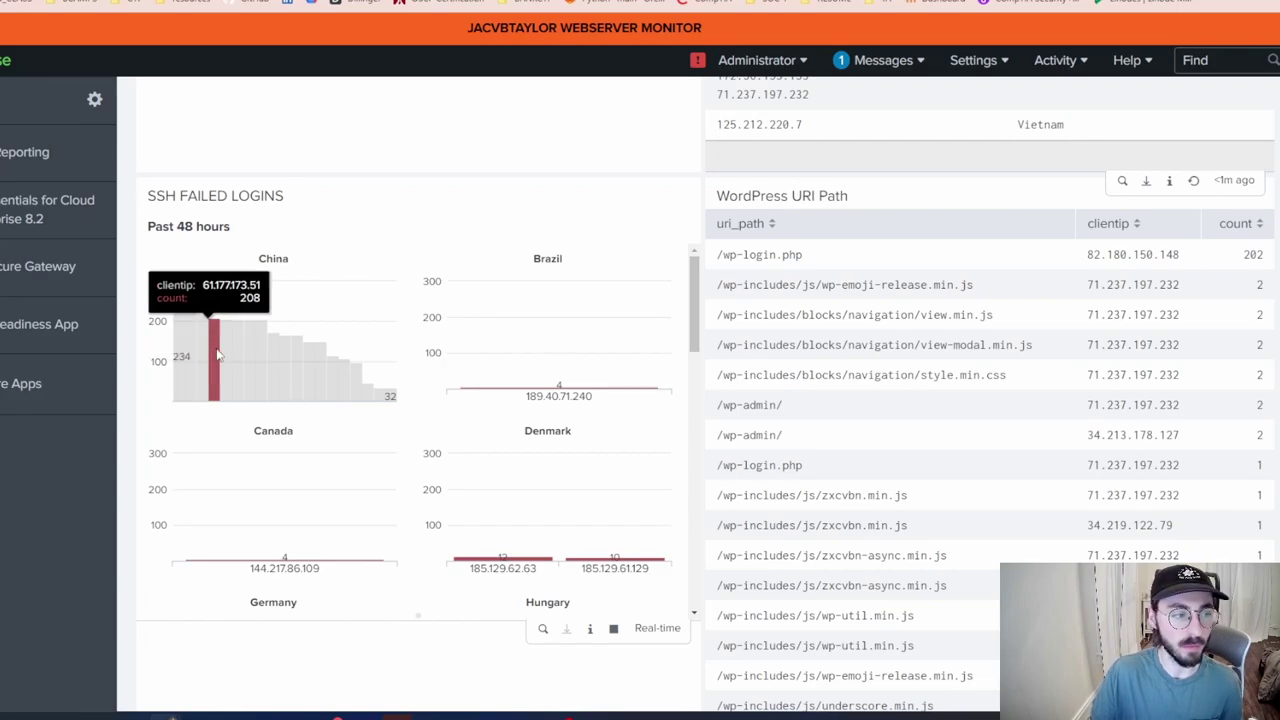
{"action": "left_click_drag", "start_coordinate": [237, 374], "coordinate": [286, 342]}
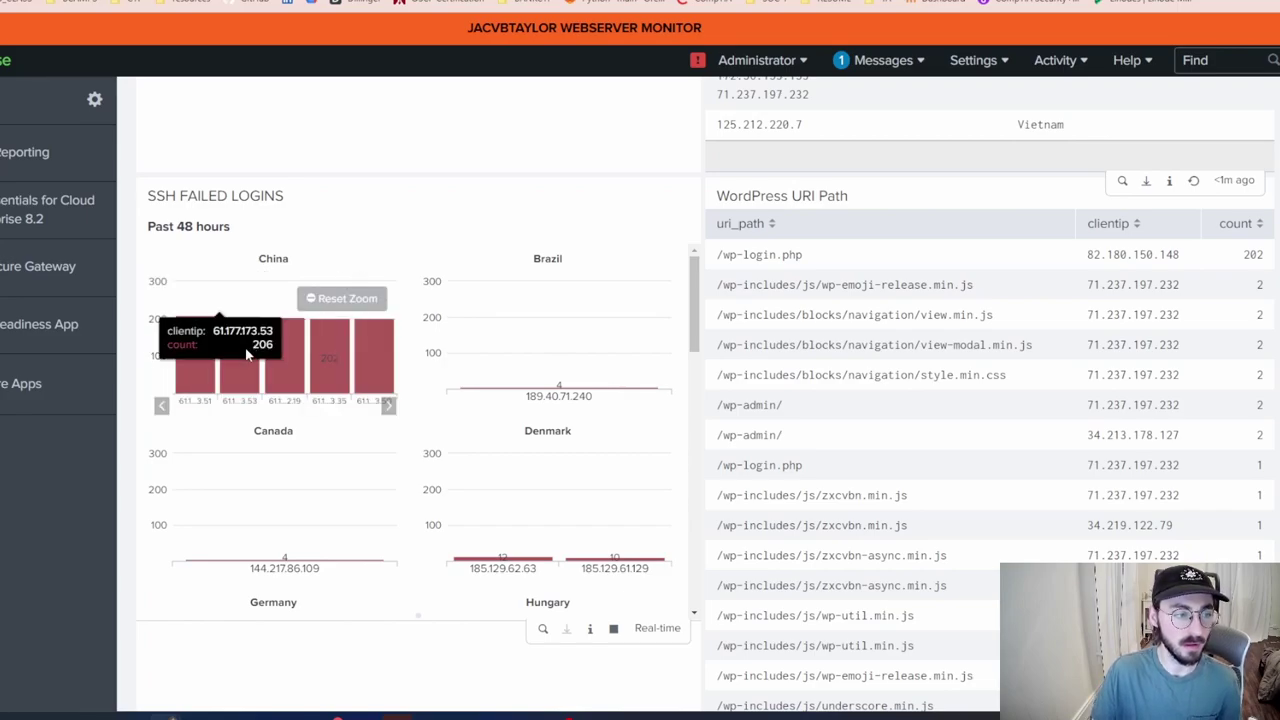
{"action": "left_click", "coordinate": [340, 302]}
{"action": "mouse_move", "coordinate": [181, 341]}
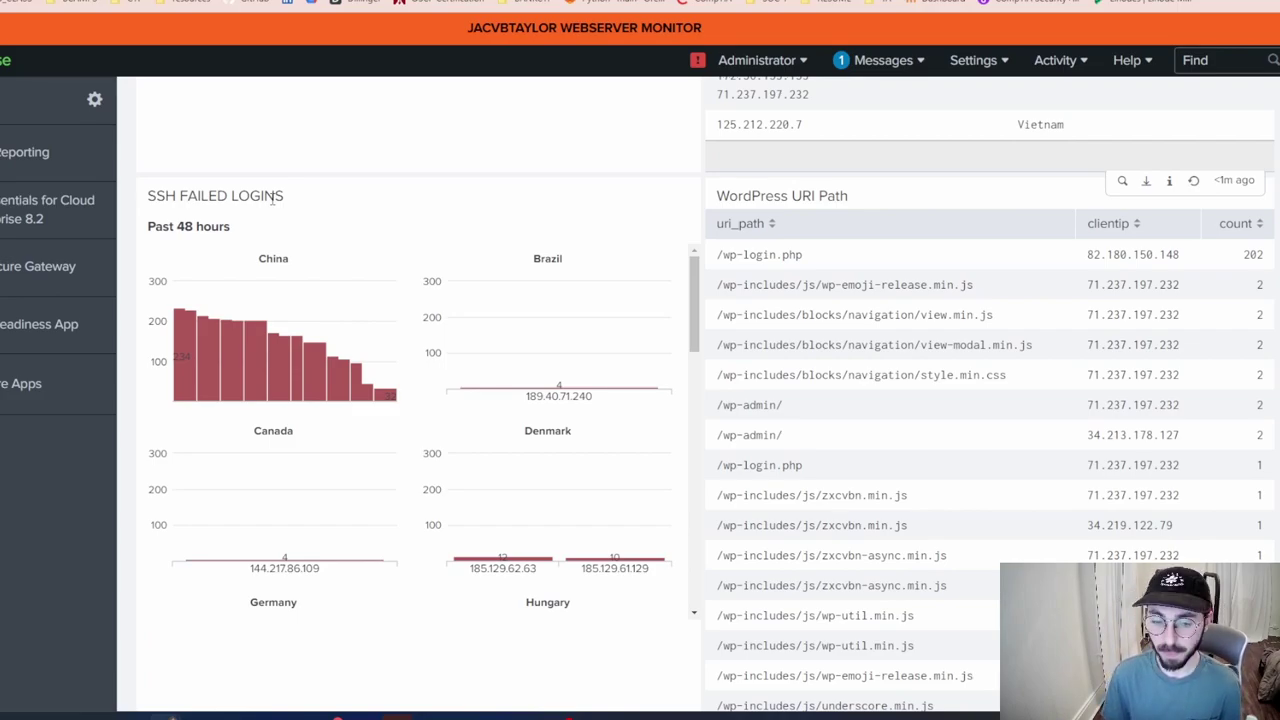
{"action": "scroll", "coordinate": [491, 476], "scroll_direction": "up", "scroll_amount": 3}
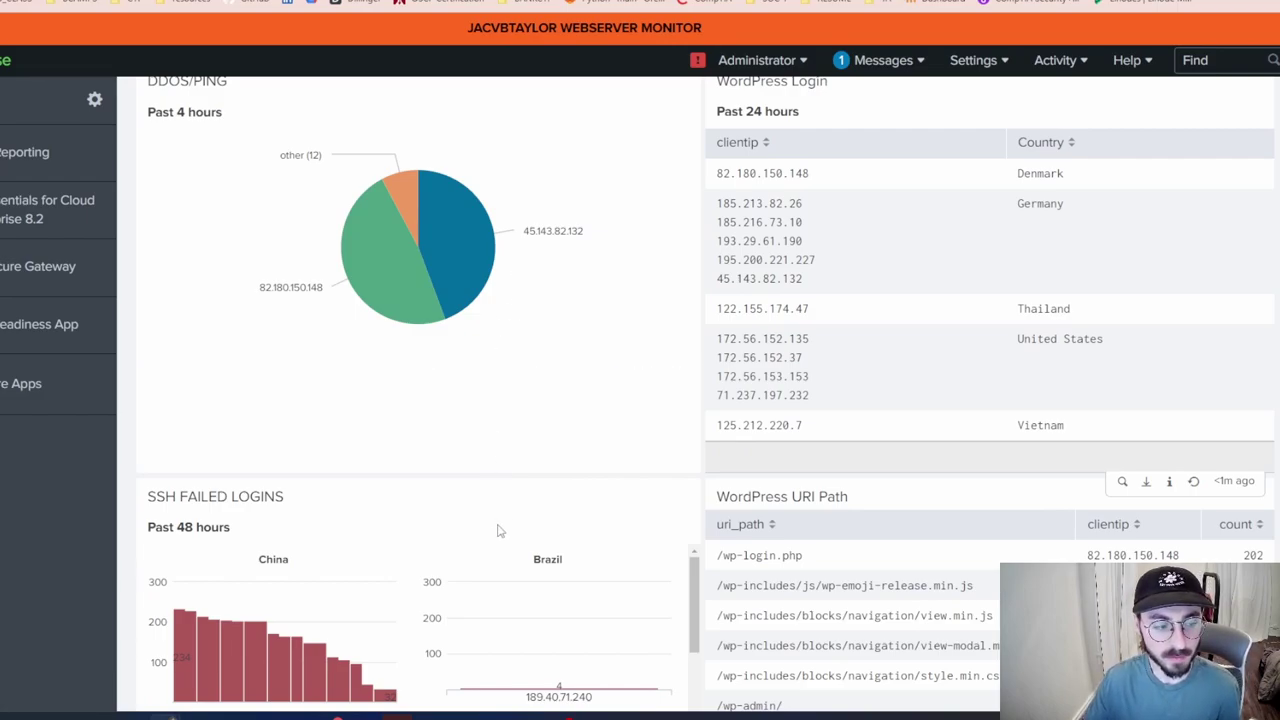
{"action": "scroll", "coordinate": [450, 560], "scroll_direction": "down", "scroll_amount": 2}
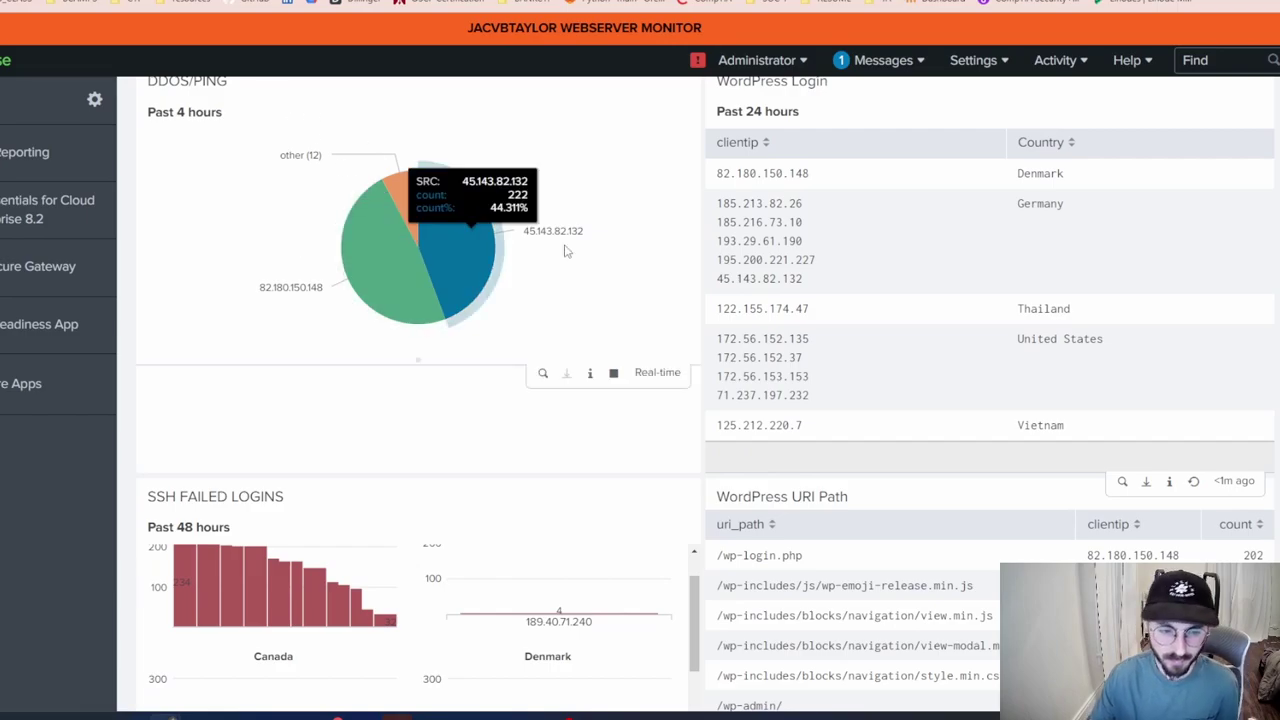
{"action": "scroll", "coordinate": [829, 480], "scroll_direction": "down", "scroll_amount": 3}
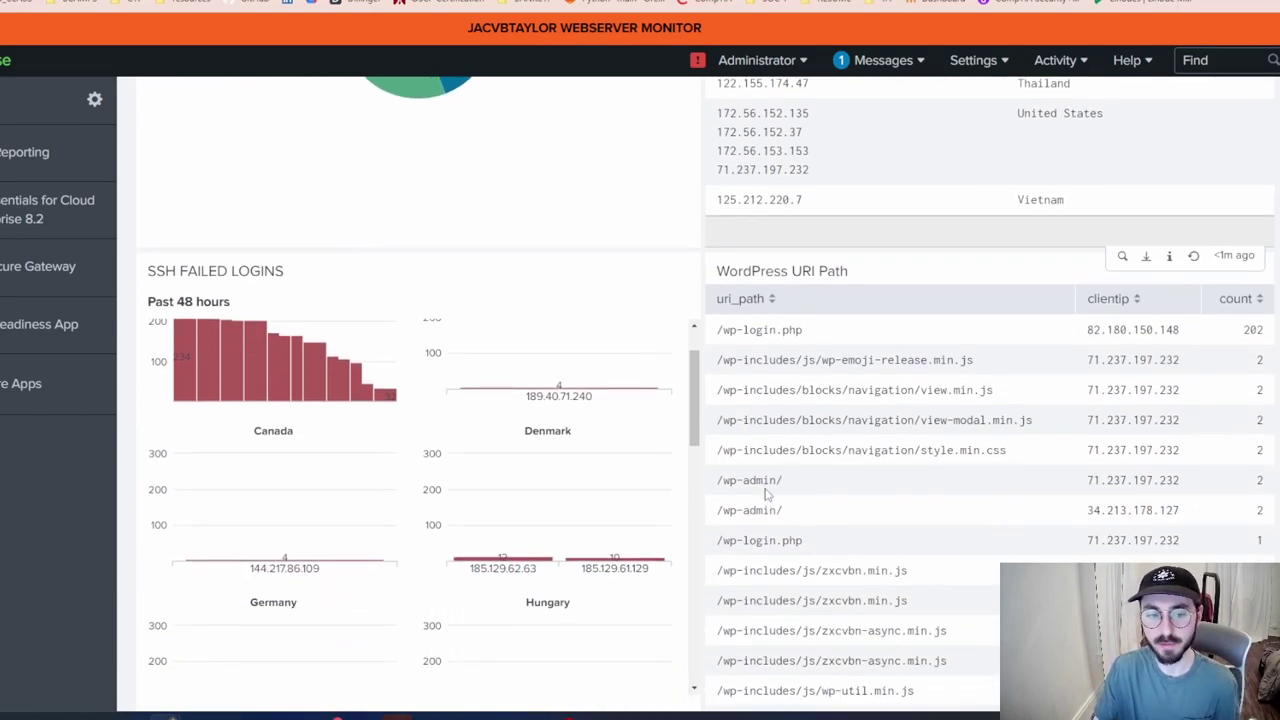
{"action": "left_click_drag", "start_coordinate": [751, 479], "coordinate": [1272, 484]}
{"action": "left_click", "coordinate": [1272, 484]}
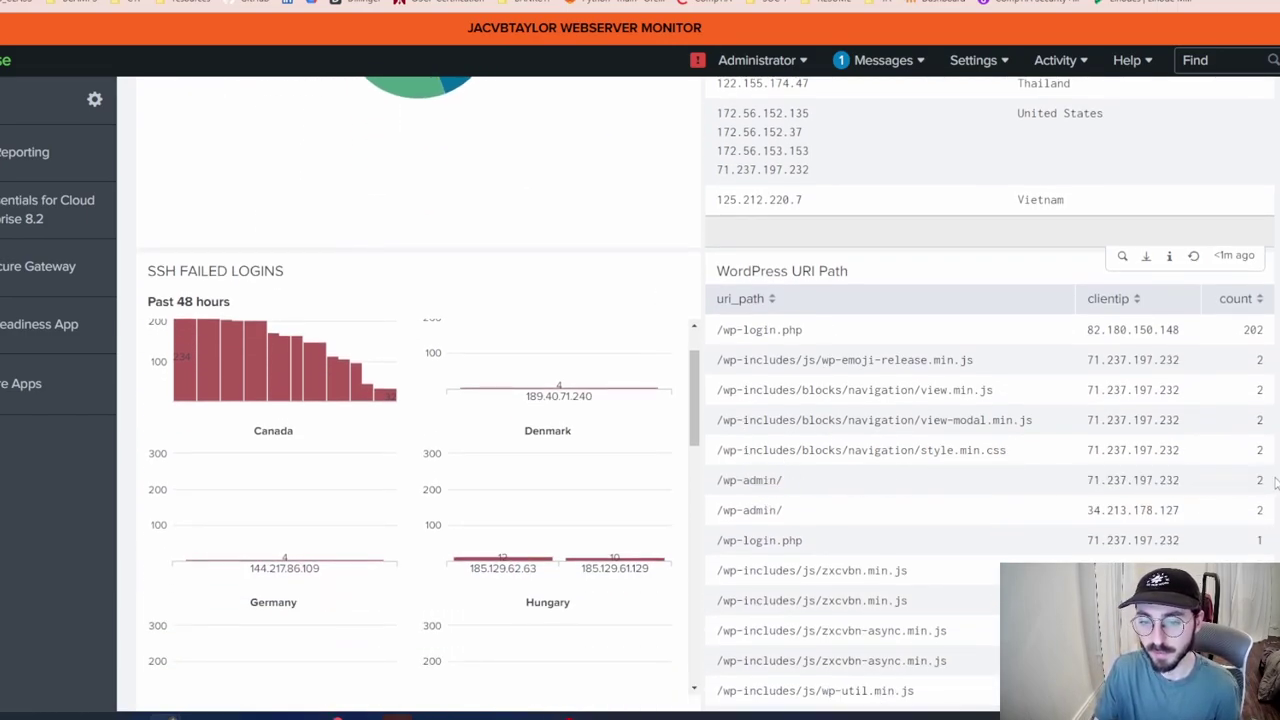
{"action": "double_click", "coordinate": [1135, 480]}
{"action": "left_click_drag", "start_coordinate": [1087, 480], "coordinate": [1190, 488]}
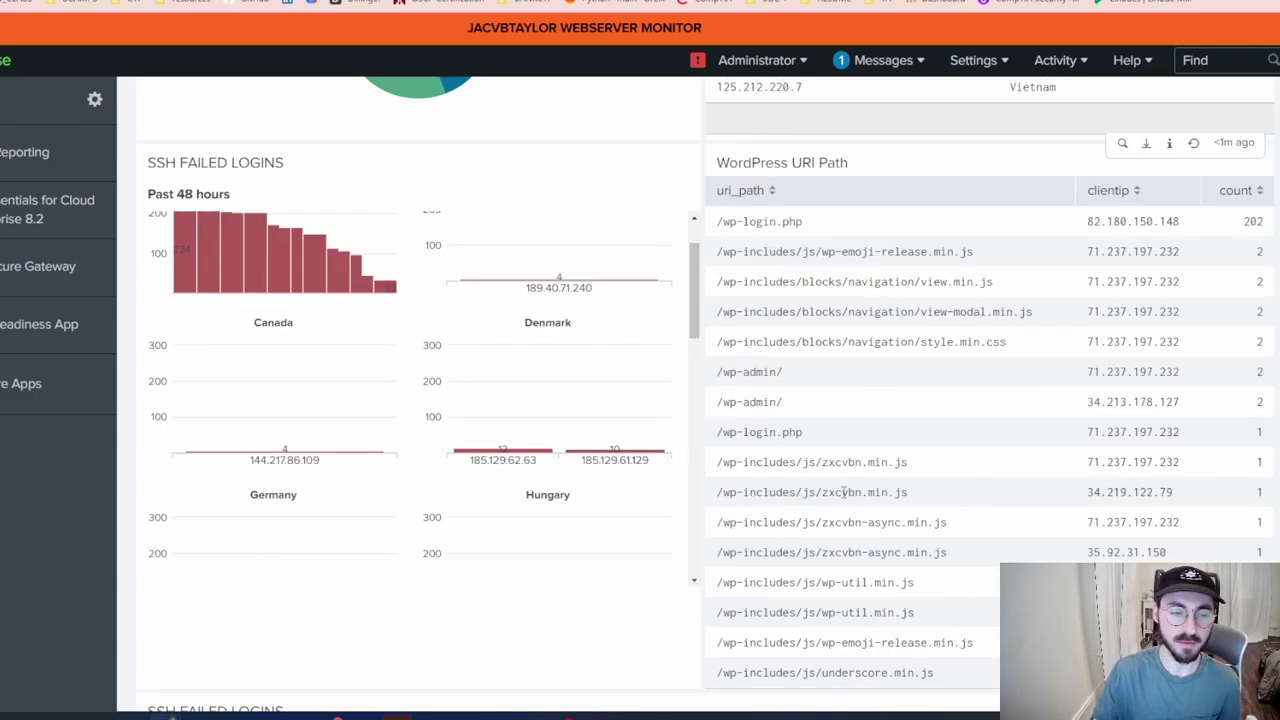
{"action": "scroll", "coordinate": [961, 520], "scroll_direction": "up", "scroll_amount": 1}
{"action": "left_click_drag", "start_coordinate": [1078, 300], "coordinate": [1185, 308]}
{"action": "left_click", "coordinate": [1212, 311]}
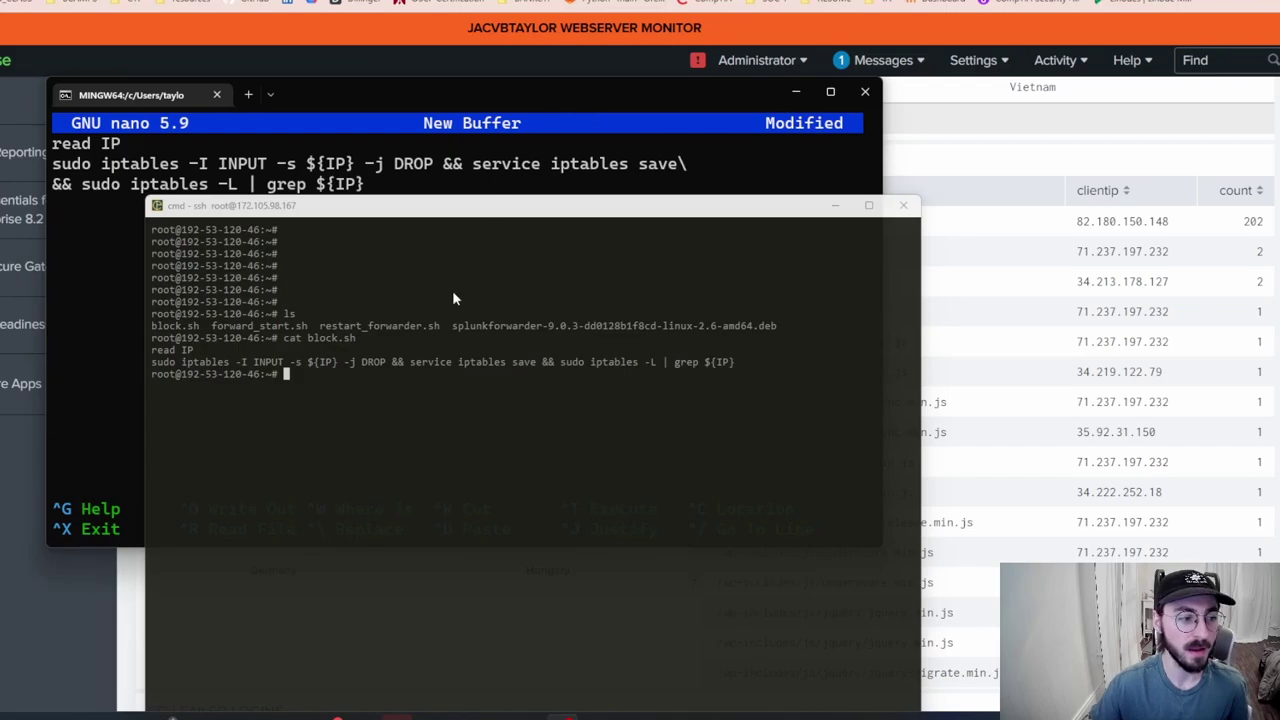
Step: Bring the nano block script window to the front and move it right over the dashboard
{"action": "left_click_drag", "start_coordinate": [370, 210], "coordinate": [415, 215]}
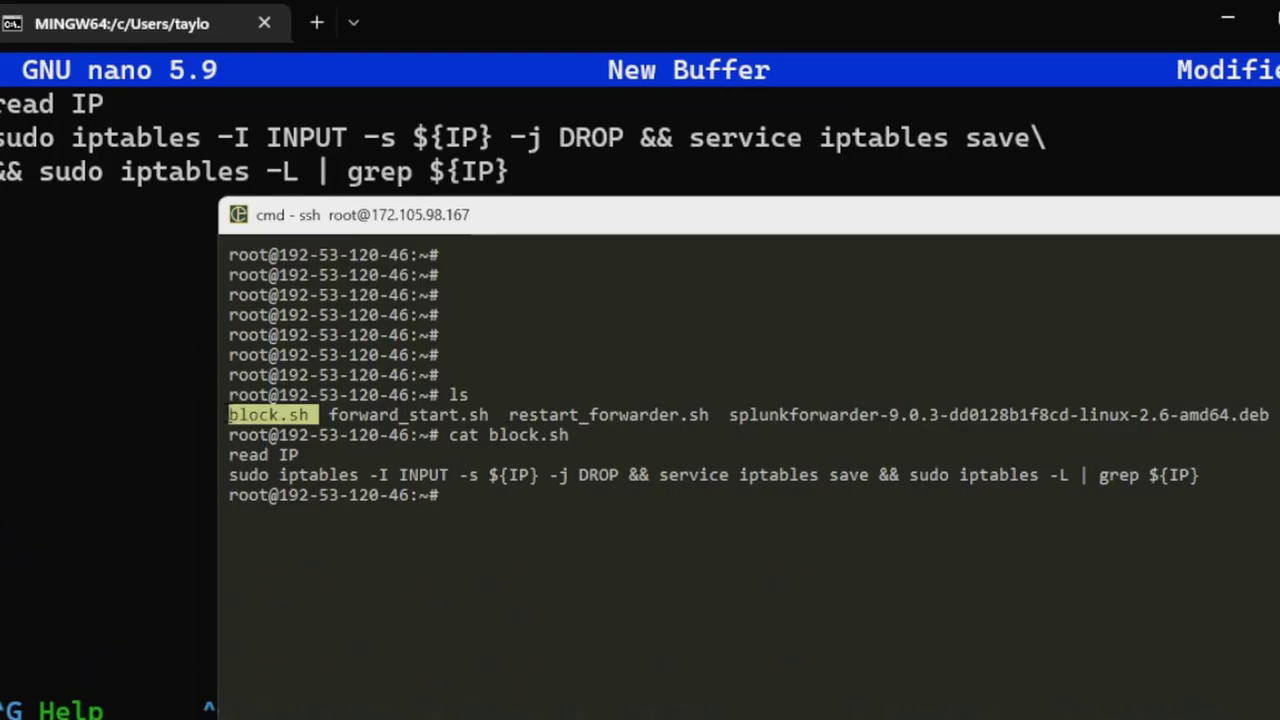
{"action": "left_click", "coordinate": [697, 523]}
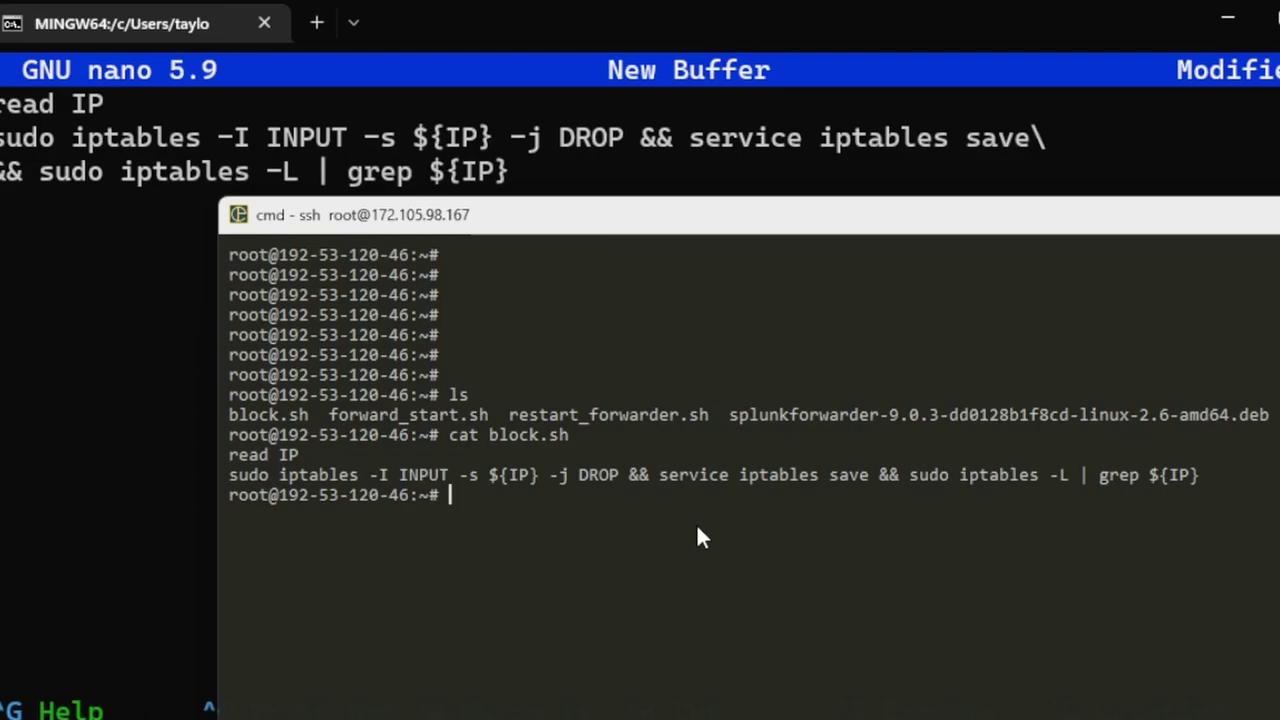
{"action": "left_click", "coordinate": [593, 24]}
{"action": "key", "text": "alt+Tab"}
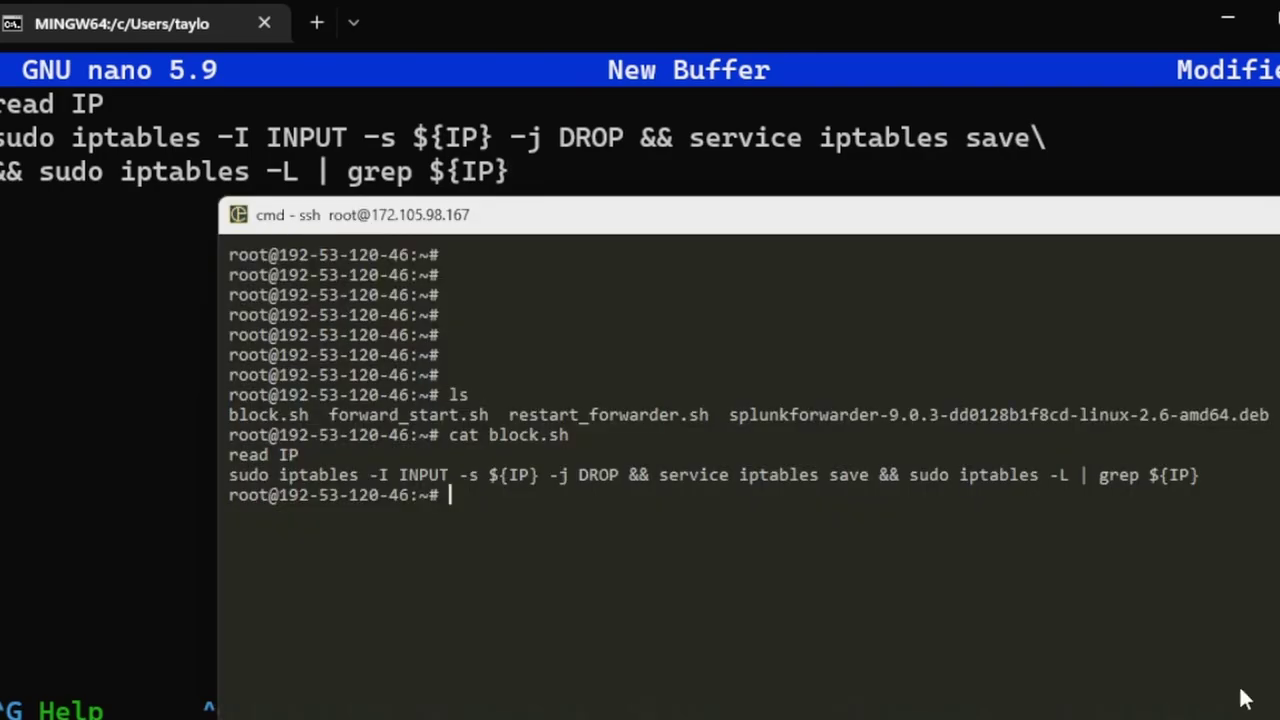
{"action": "left_click", "coordinate": [490, 22]}
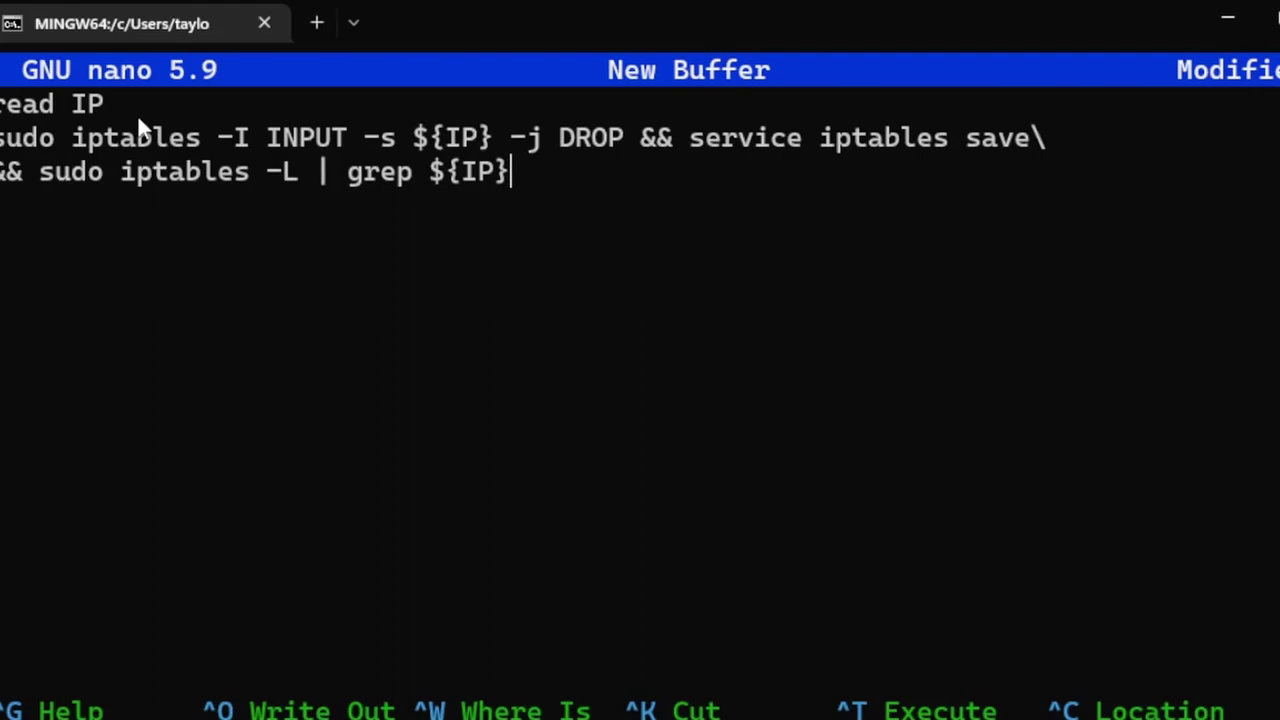
{"action": "left_click_drag", "start_coordinate": [477, 24], "coordinate": [622, 38]}
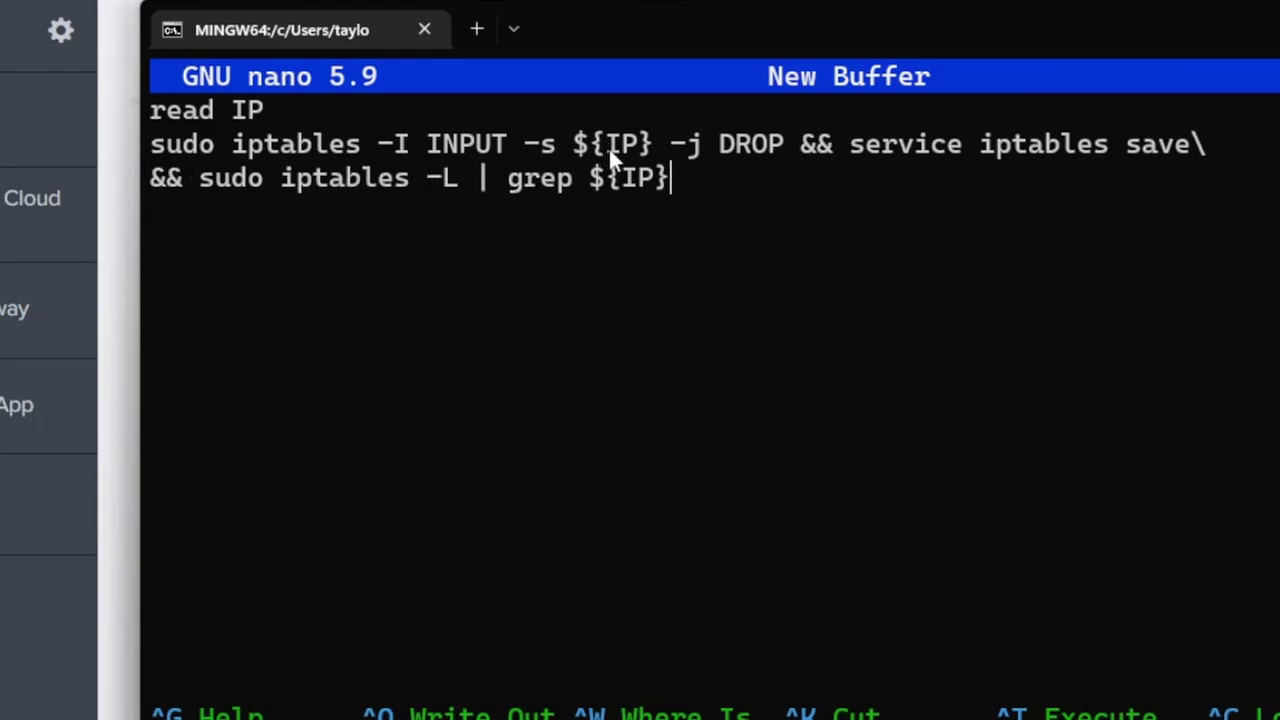
Step: Highlight the iptables save, listing and grep ${IP} parts of the script
{"action": "left_click_drag", "start_coordinate": [847, 148], "coordinate": [1079, 160]}
{"action": "left_click_drag", "start_coordinate": [1159, 152], "coordinate": [1174, 160]}
{"action": "left_click", "coordinate": [1174, 205]}
{"action": "left_click_drag", "start_coordinate": [216, 178], "coordinate": [638, 195]}
{"action": "left_click", "coordinate": [365, 200]}
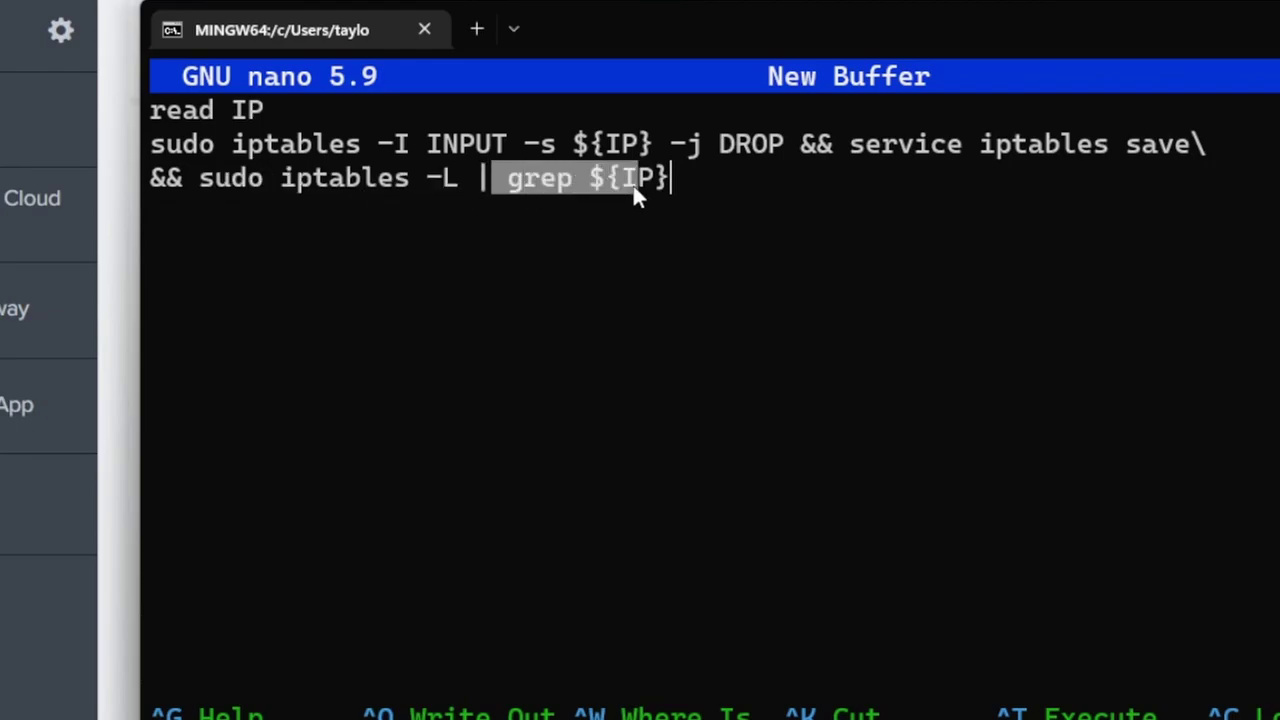
{"action": "left_click", "coordinate": [688, 200]}
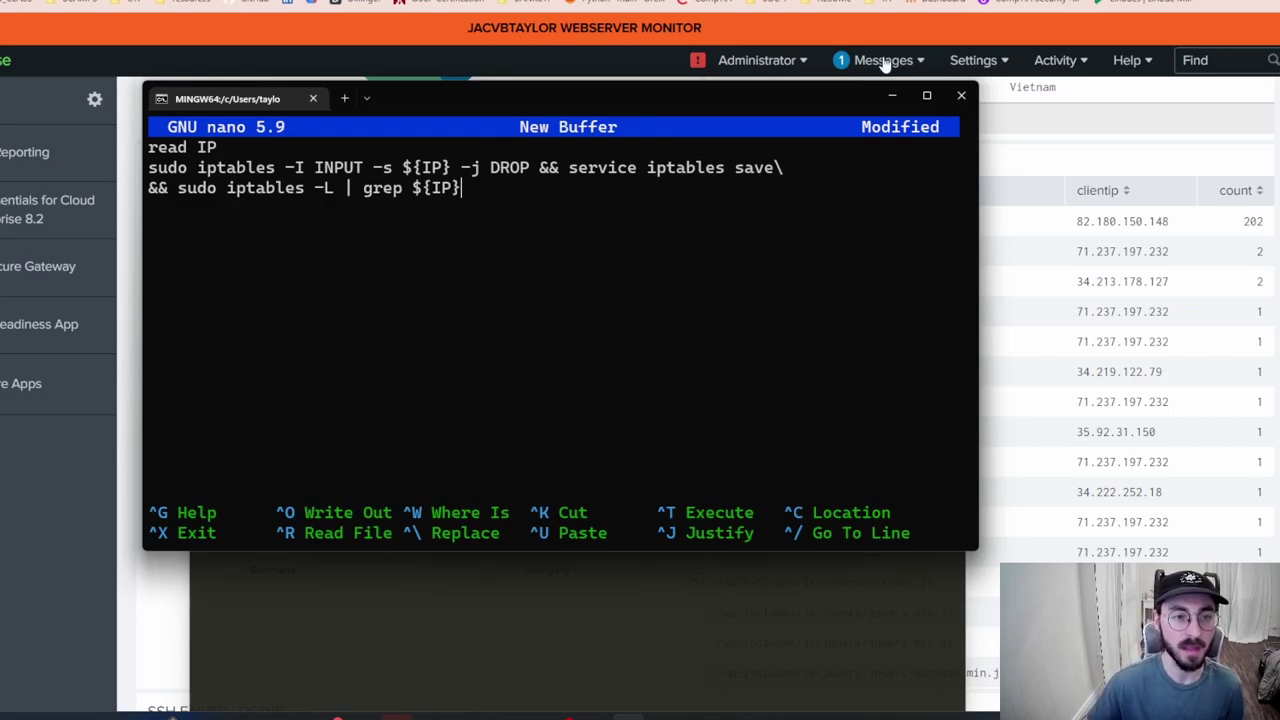
Step: Minimize nano and run ./block.sh in the SSH session
{"action": "left_click", "coordinate": [895, 95]}
{"action": "type", "text": "./block.sh"}
{"action": "key", "text": "Return"}
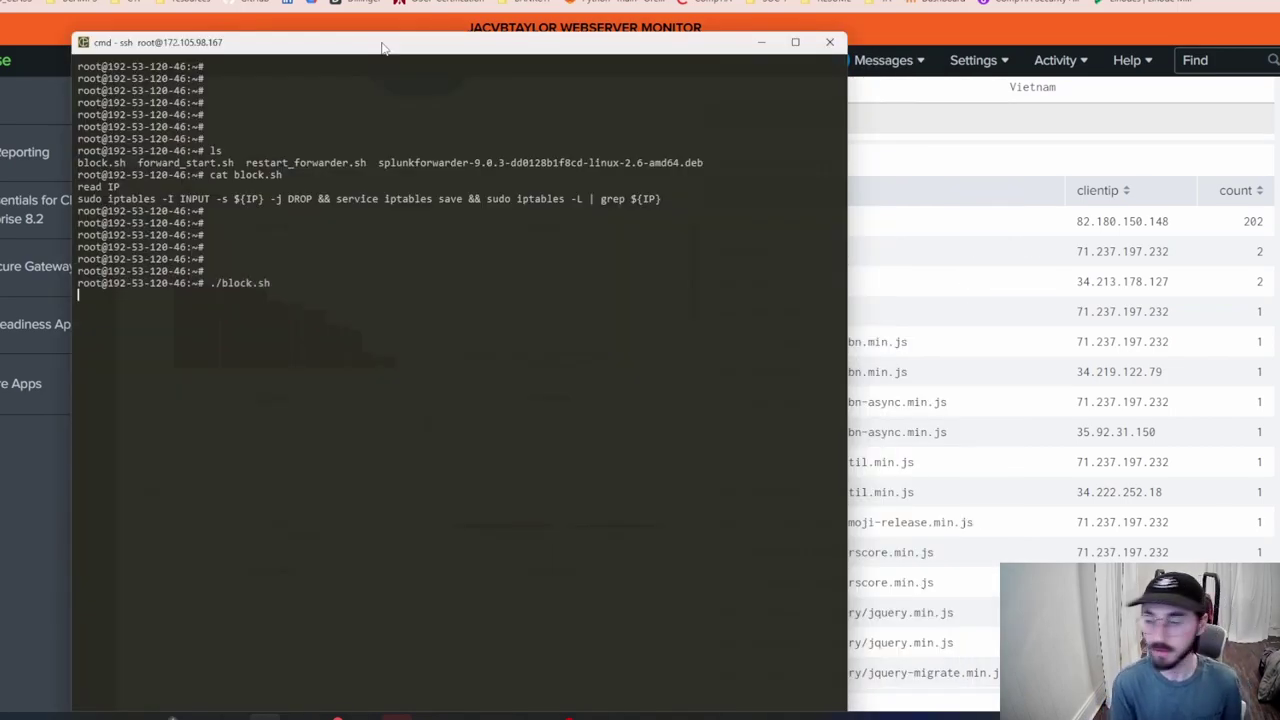
Step: Move the terminal left to uncover the table and select the IP 82.180.150.148
{"action": "left_click_drag", "start_coordinate": [551, 50], "coordinate": [445, 54]}
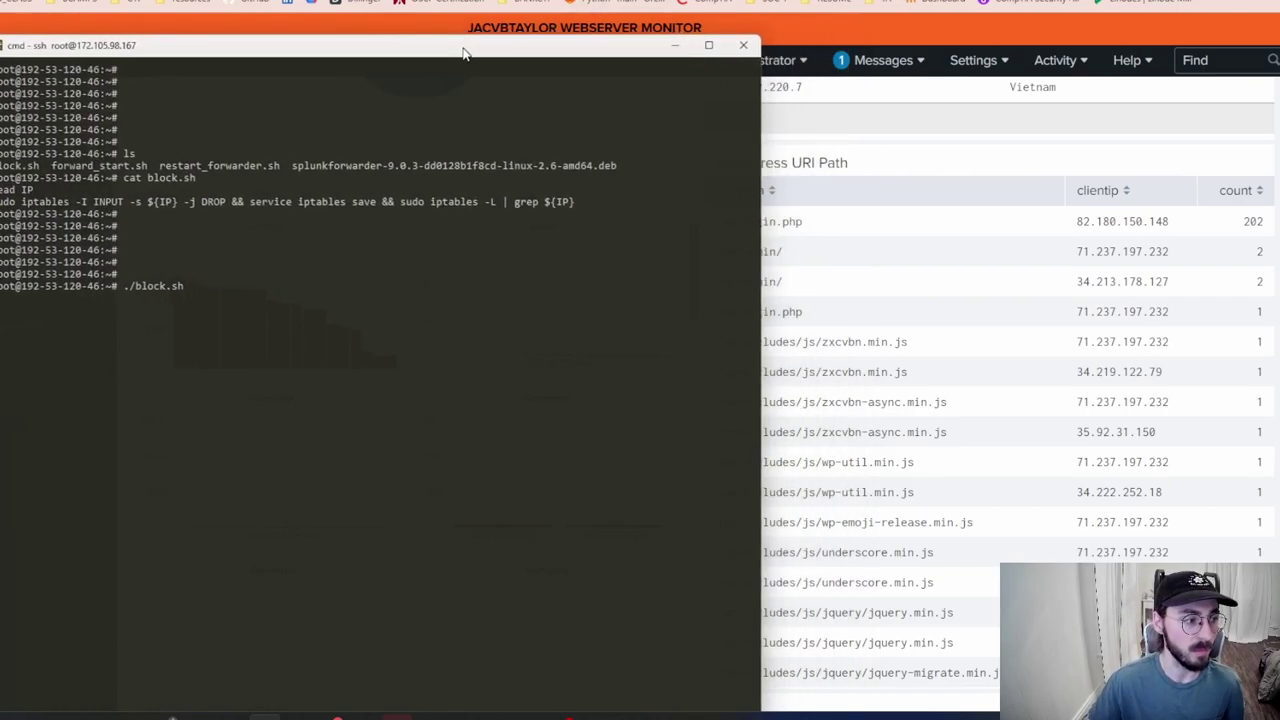
{"action": "left_click_drag", "start_coordinate": [557, 55], "coordinate": [493, 55]}
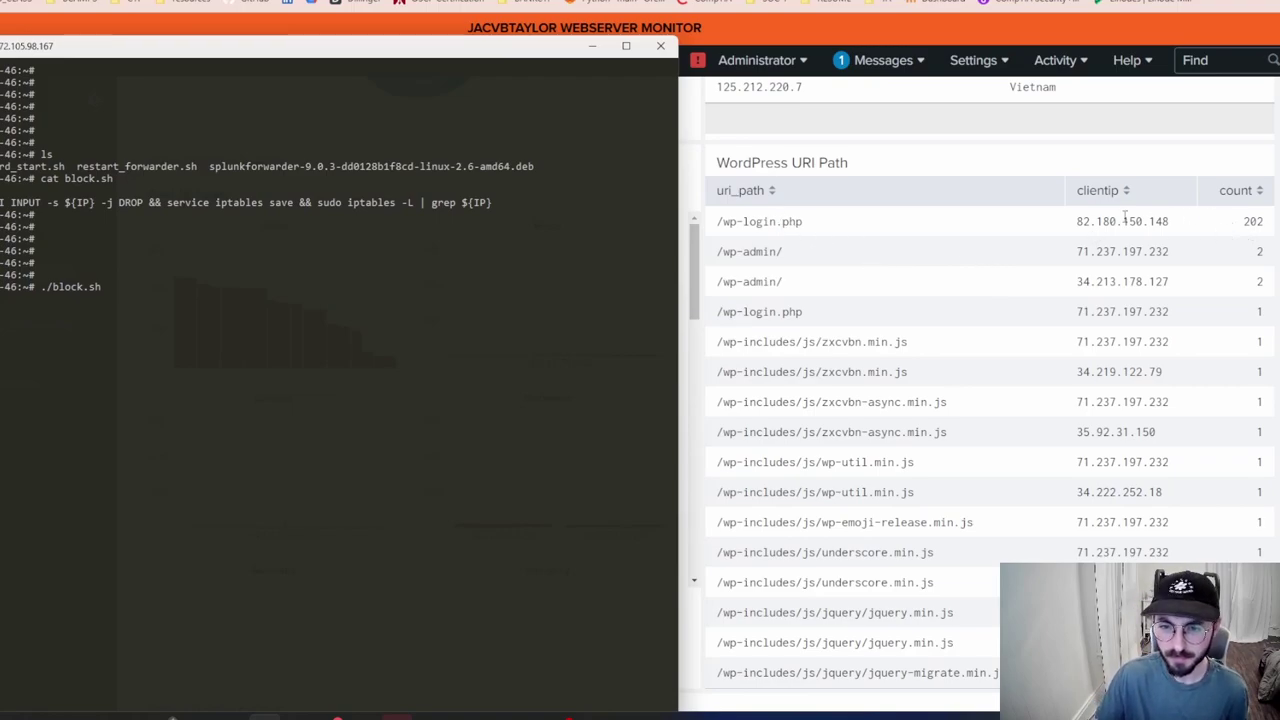
{"action": "left_click_drag", "start_coordinate": [1071, 226], "coordinate": [1201, 228]}
{"action": "left_click_drag", "start_coordinate": [1014, 226], "coordinate": [1189, 228]}
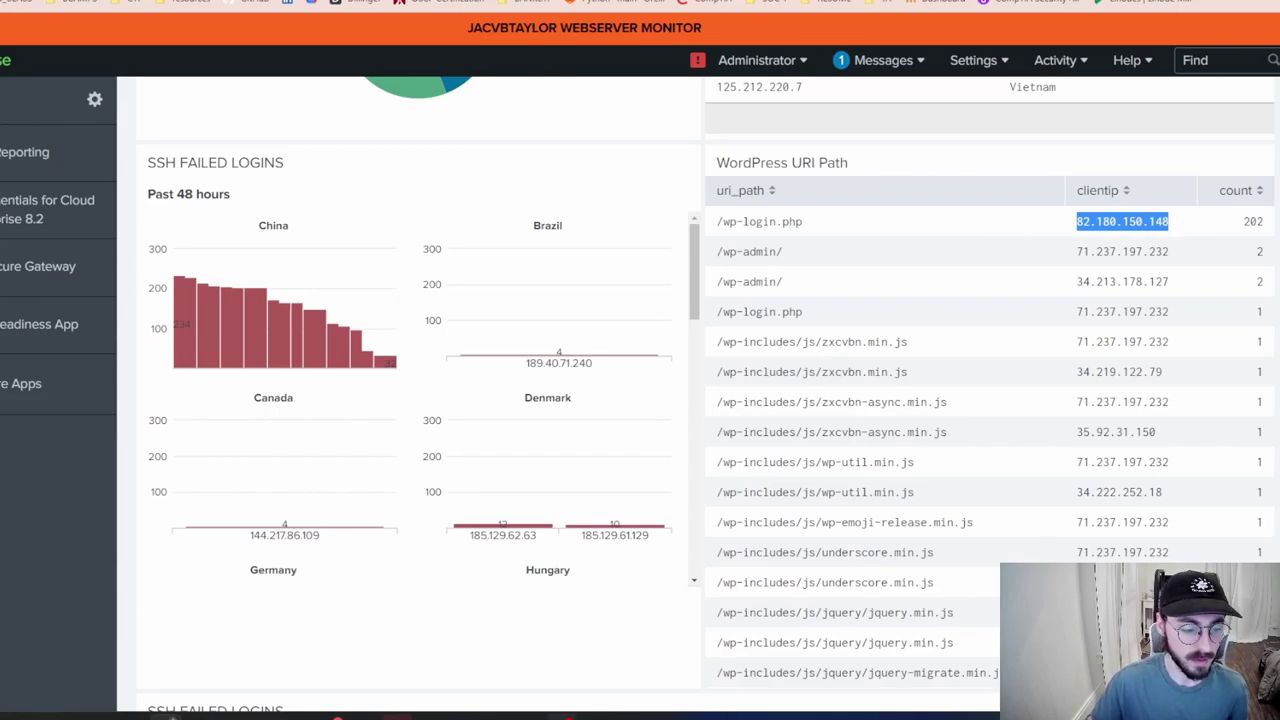
{"action": "left_click", "coordinate": [265, 716]}
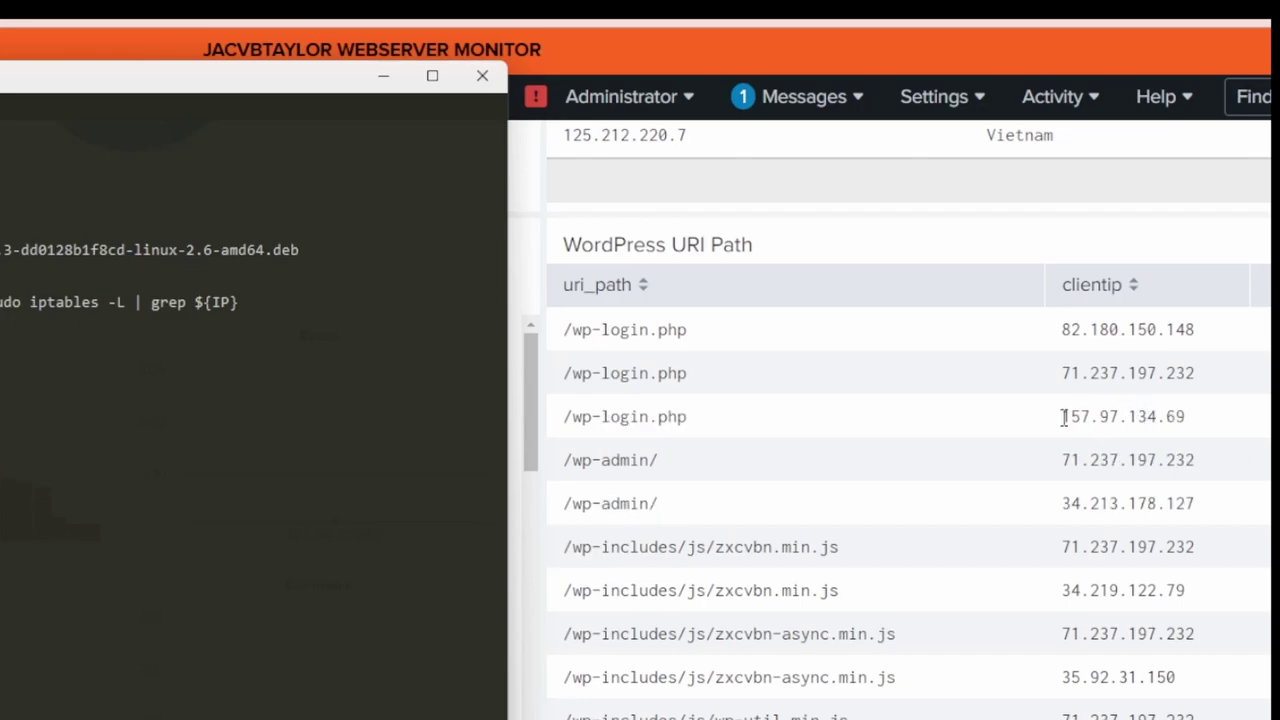
Step: Copy 157.97.134.69 from the table, enter it at the block.sh prompt, and return to the dashboard
{"action": "left_click_drag", "start_coordinate": [1063, 418], "coordinate": [1211, 420]}
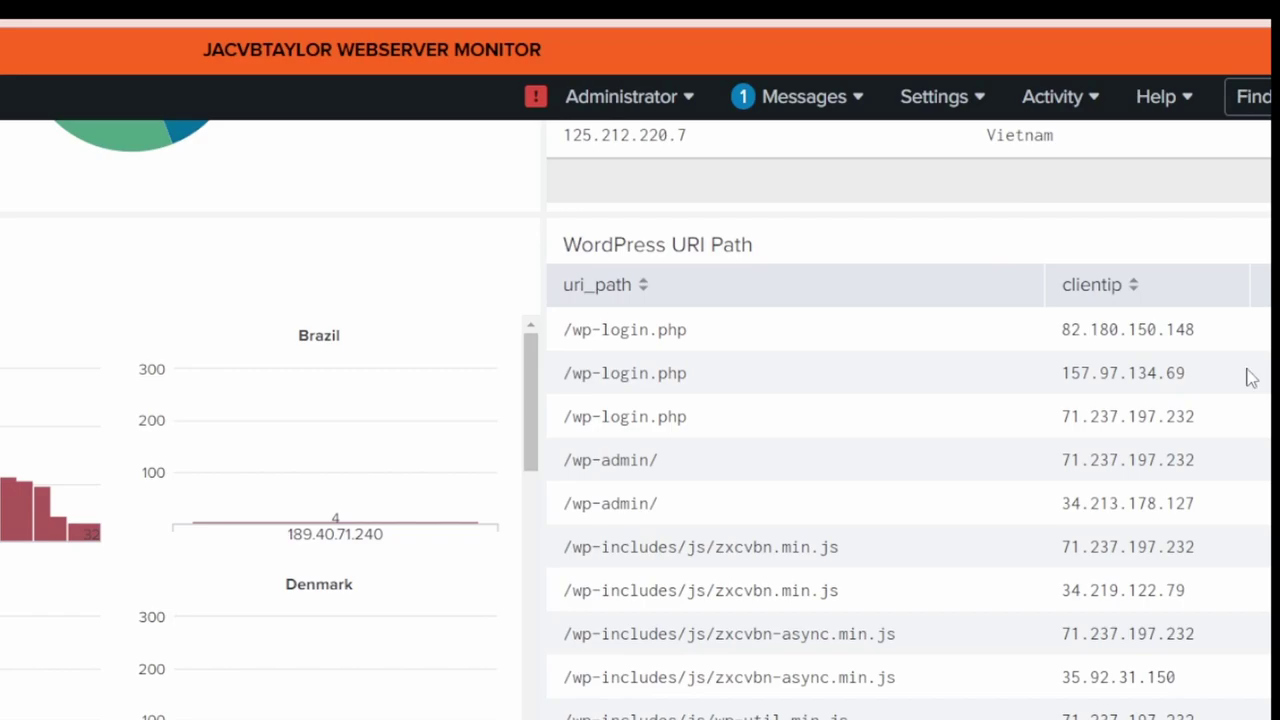
{"action": "left_click_drag", "start_coordinate": [1190, 373], "coordinate": [1060, 375]}
{"action": "right_click", "coordinate": [1100, 377]}
{"action": "left_click", "coordinate": [1035, 397]}
{"action": "key", "text": "alt+Tab"}
{"action": "type", "text": "157.9"}
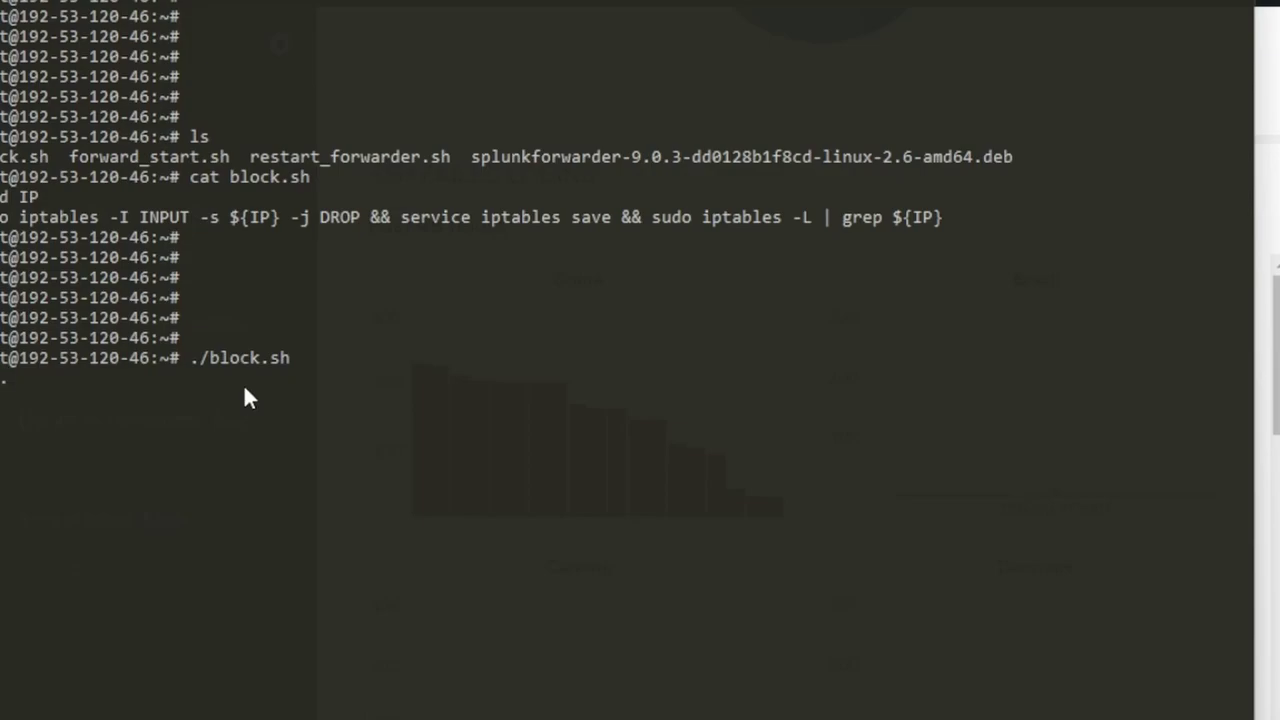
{"action": "type", "text": "7.134.69"}
{"action": "key", "text": "Return"}
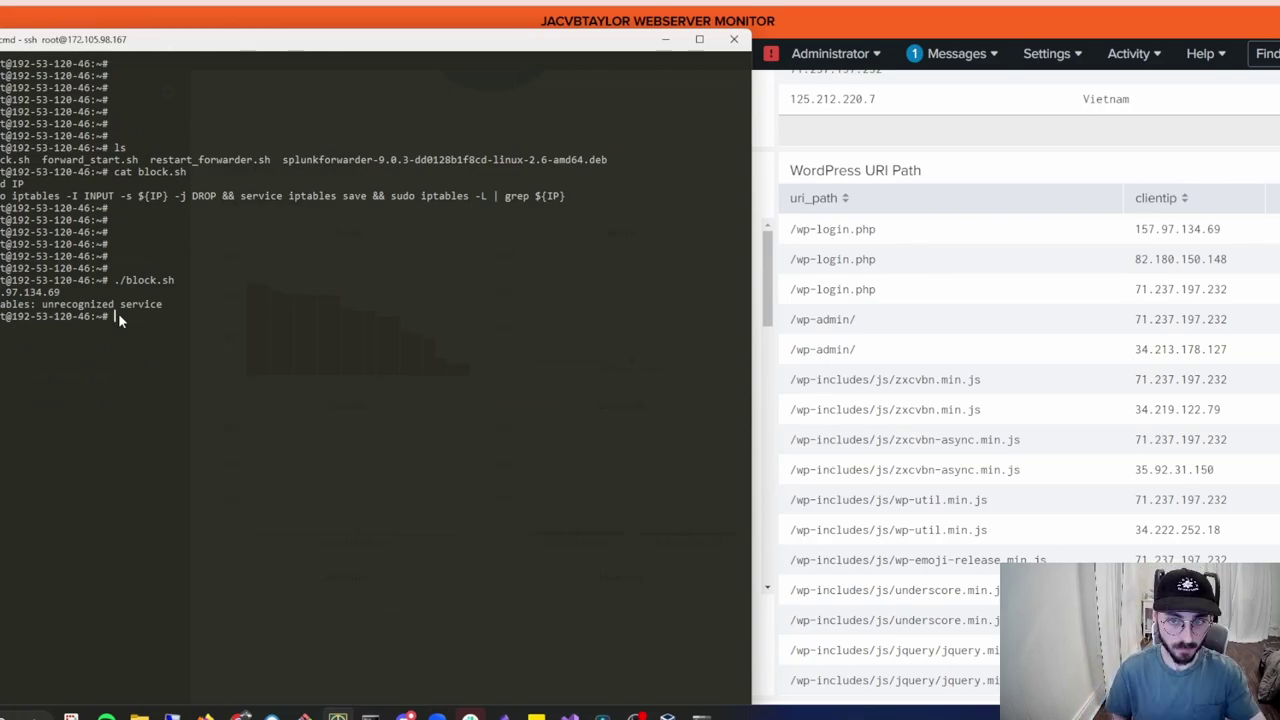
{"action": "key", "text": "alt+Tab"}
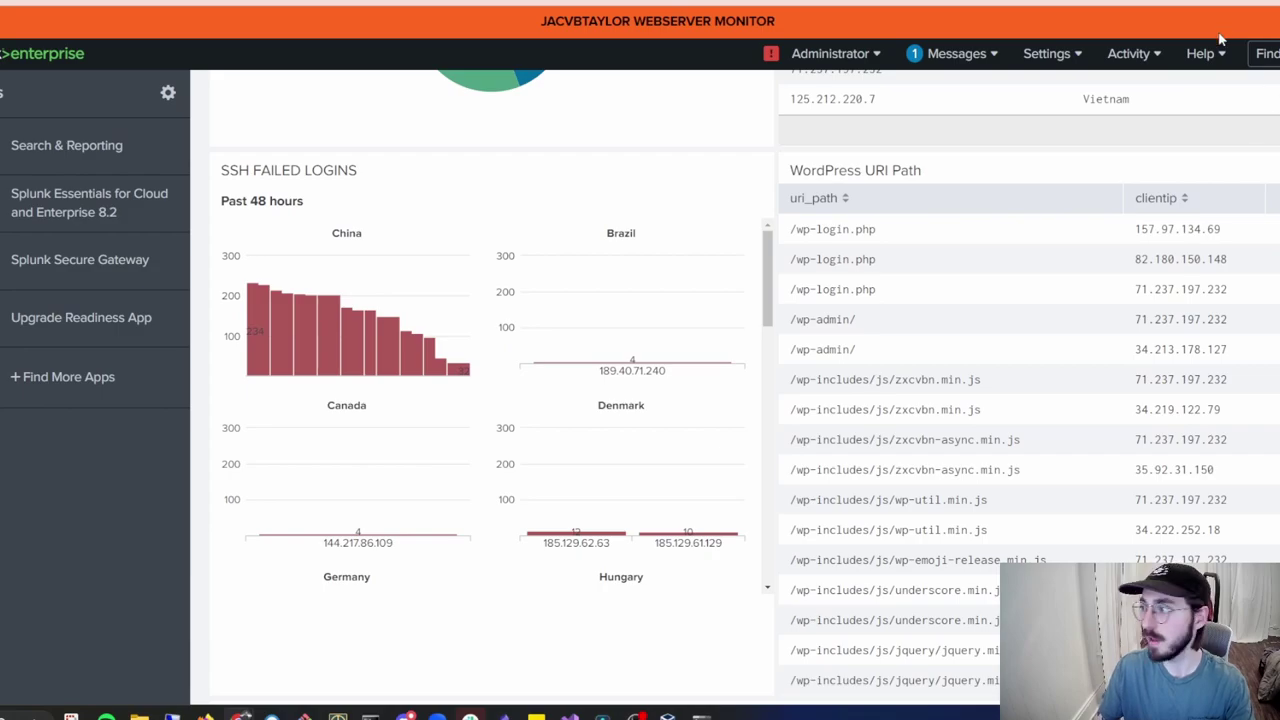
Step: Maximize the browser, scroll to the top, and highlight the attacker IP 157.97.134.69
{"action": "key", "text": "super+Down"}
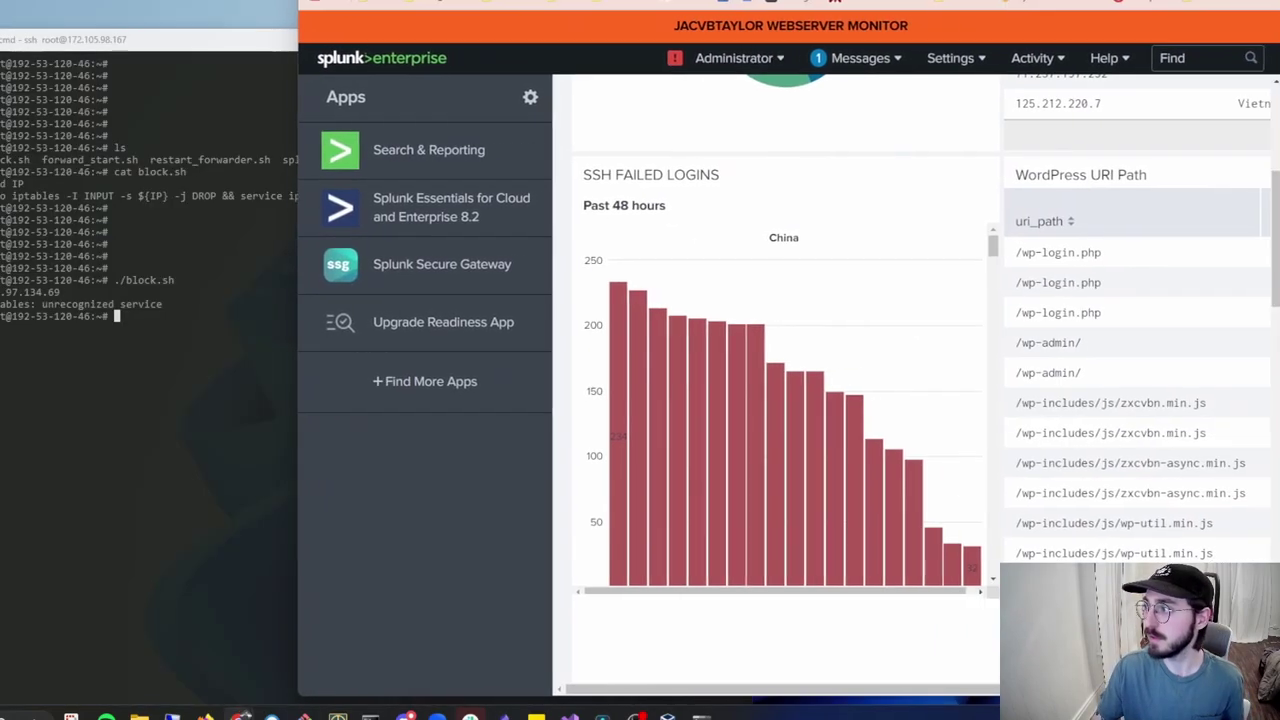
{"action": "key", "text": "super+Up"}
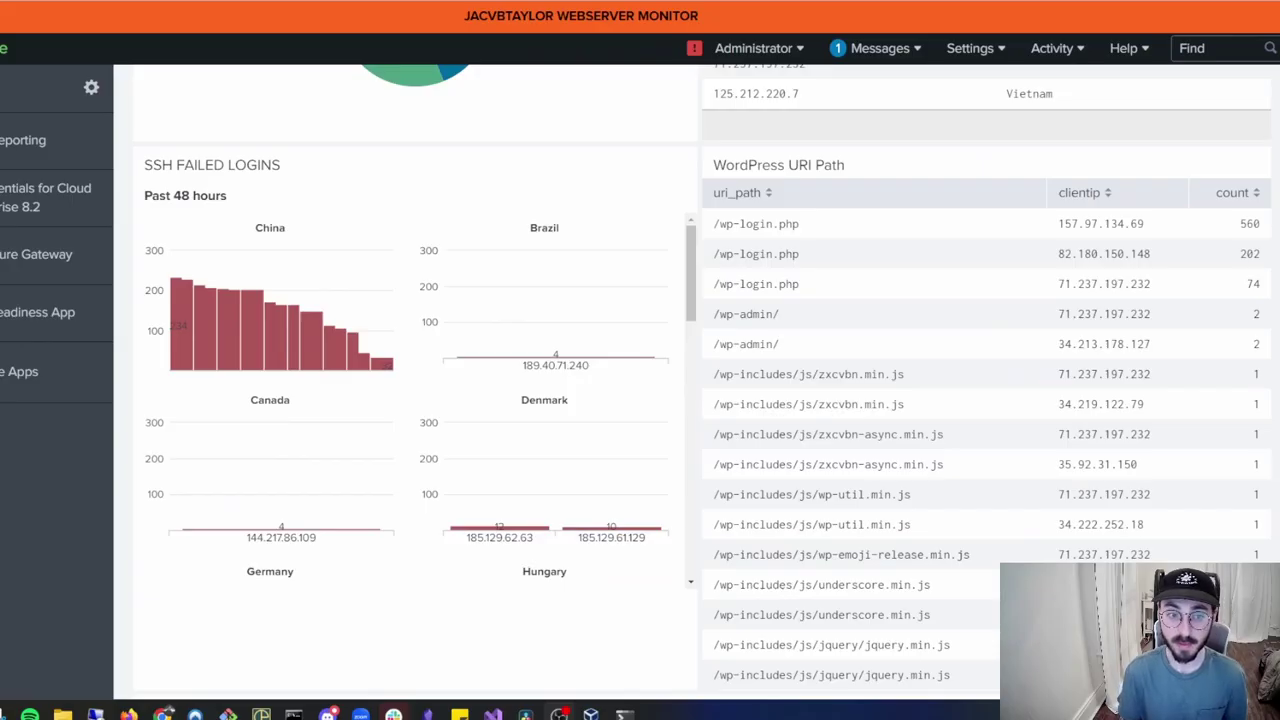
{"action": "scroll", "coordinate": [830, 360], "scroll_direction": "up", "scroll_amount": 5}
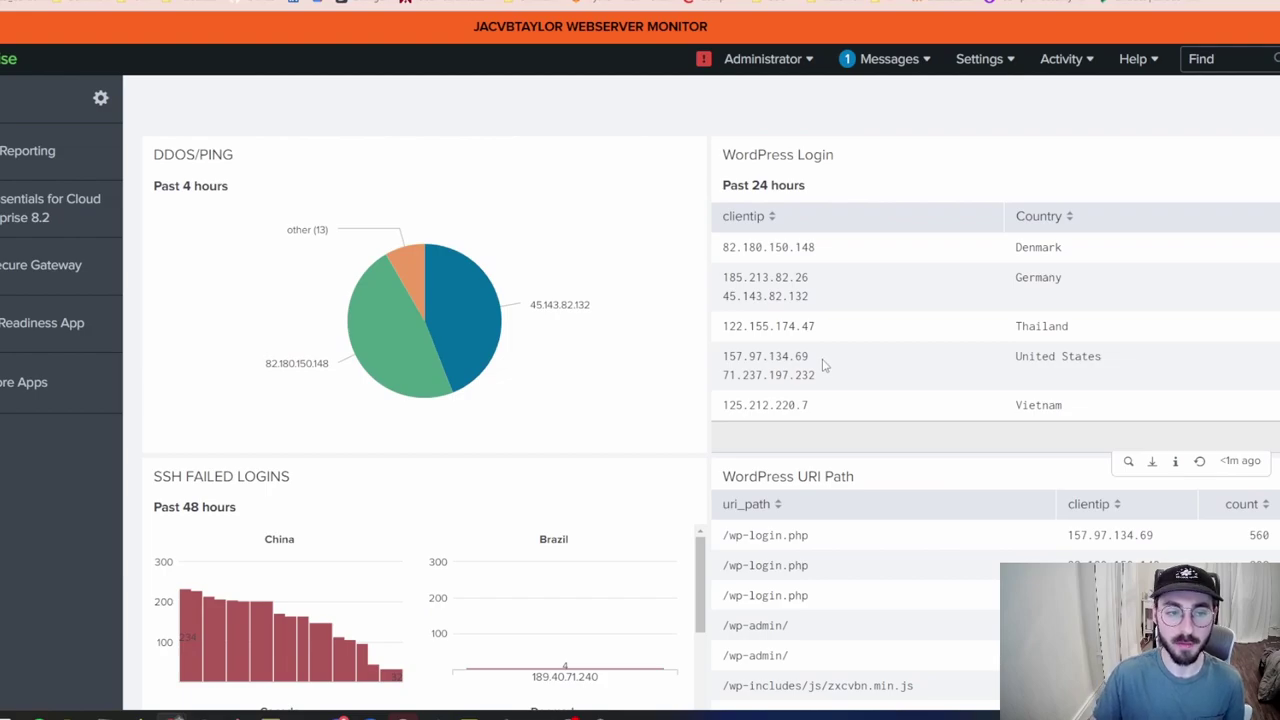
{"action": "left_click_drag", "start_coordinate": [789, 357], "coordinate": [865, 362]}
{"action": "left_click", "coordinate": [868, 362]}
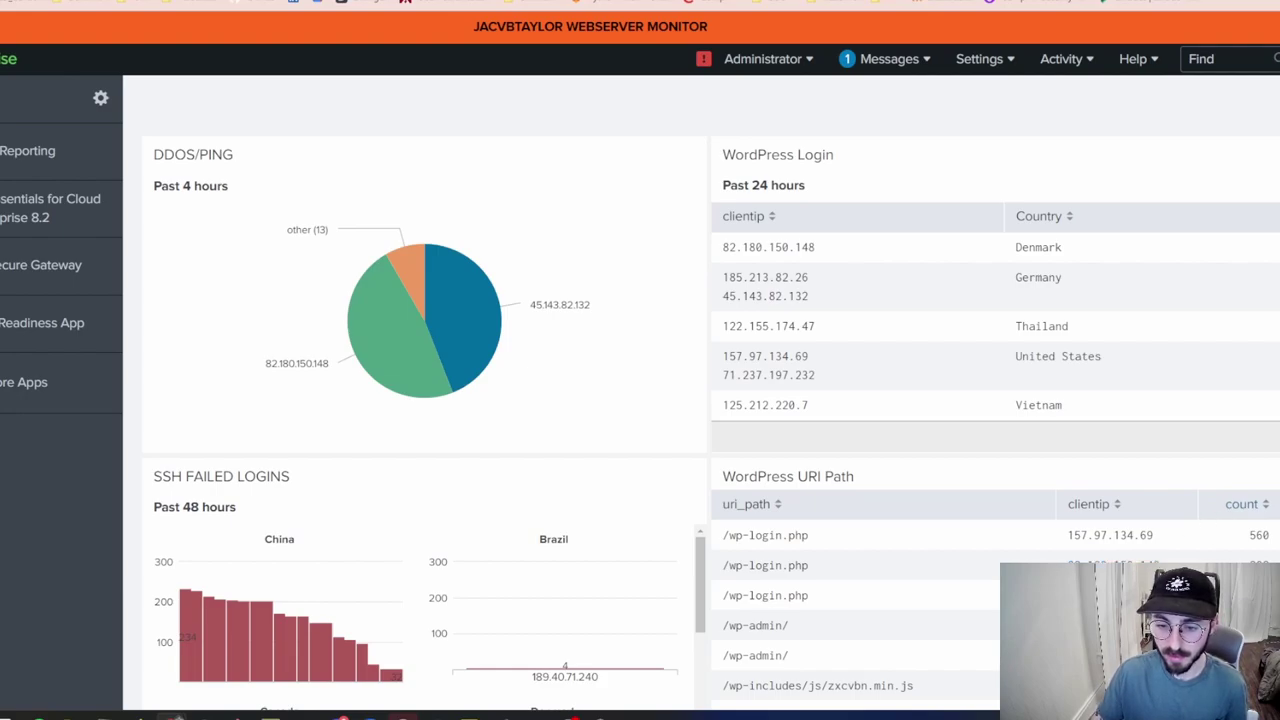
Step: Sort the WordPress Login table by clientip and toggle the sort order
{"action": "left_click_drag", "start_coordinate": [877, 244], "coordinate": [700, 251]}
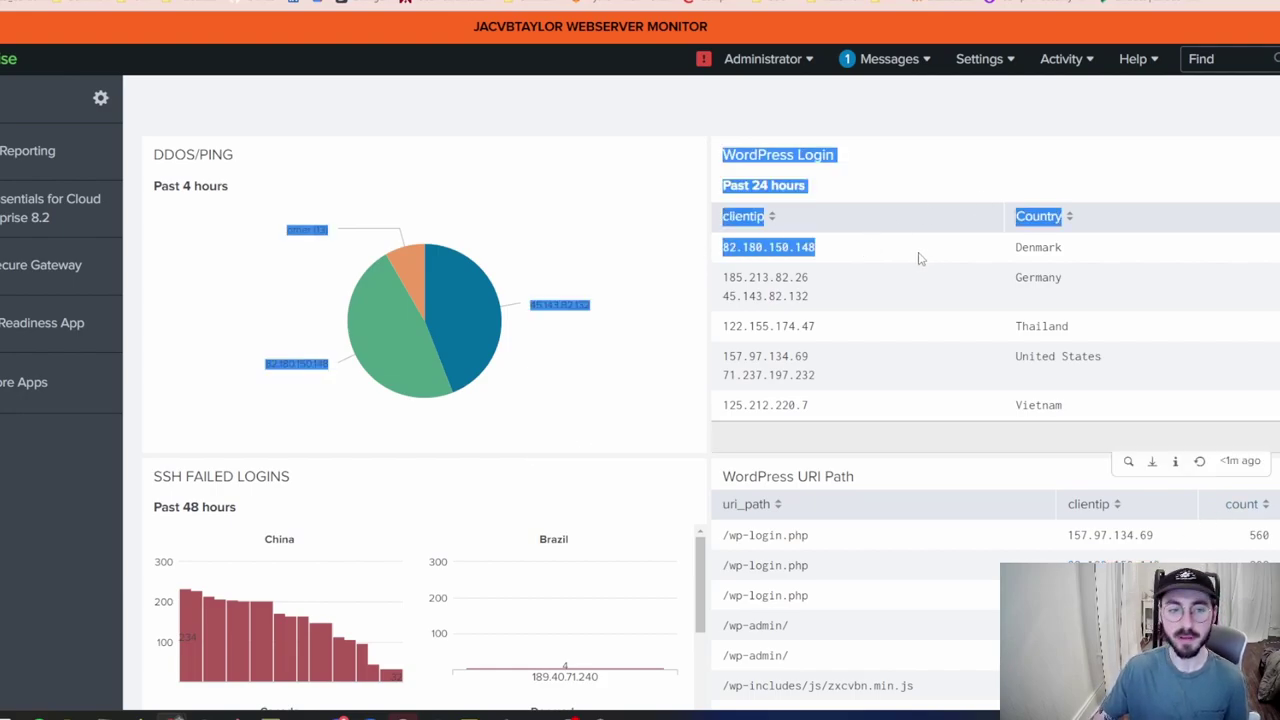
{"action": "left_click", "coordinate": [886, 224]}
{"action": "left_click", "coordinate": [790, 222]}
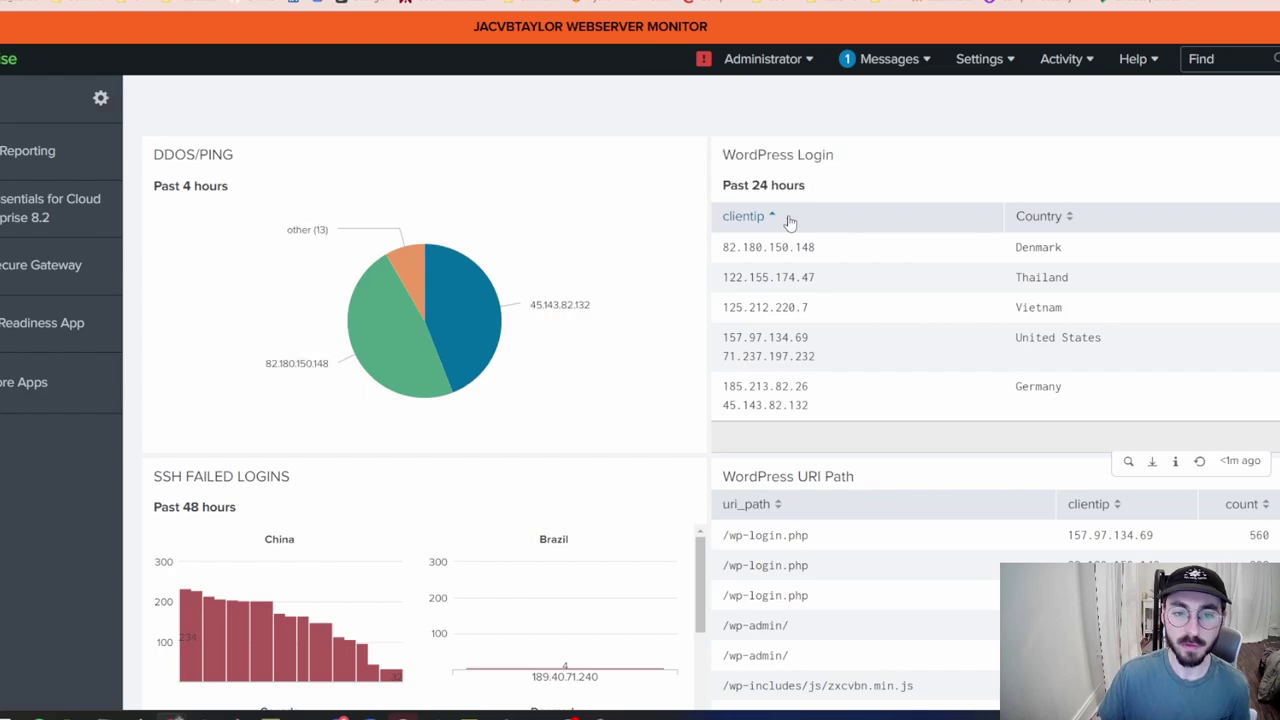